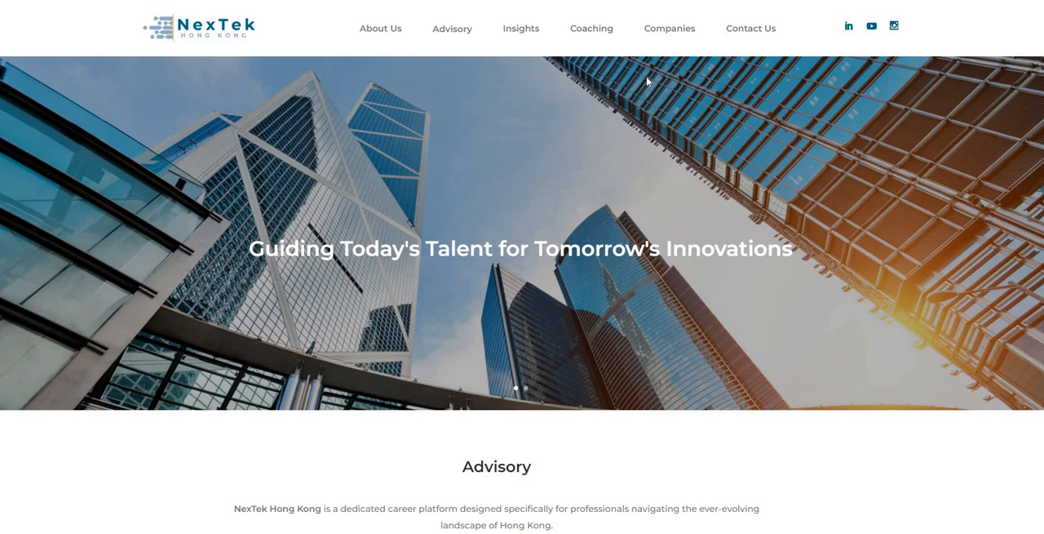
Step: Open the NexTek Hong Kong site's Contact Us page and locate its contact form
click(755, 36)
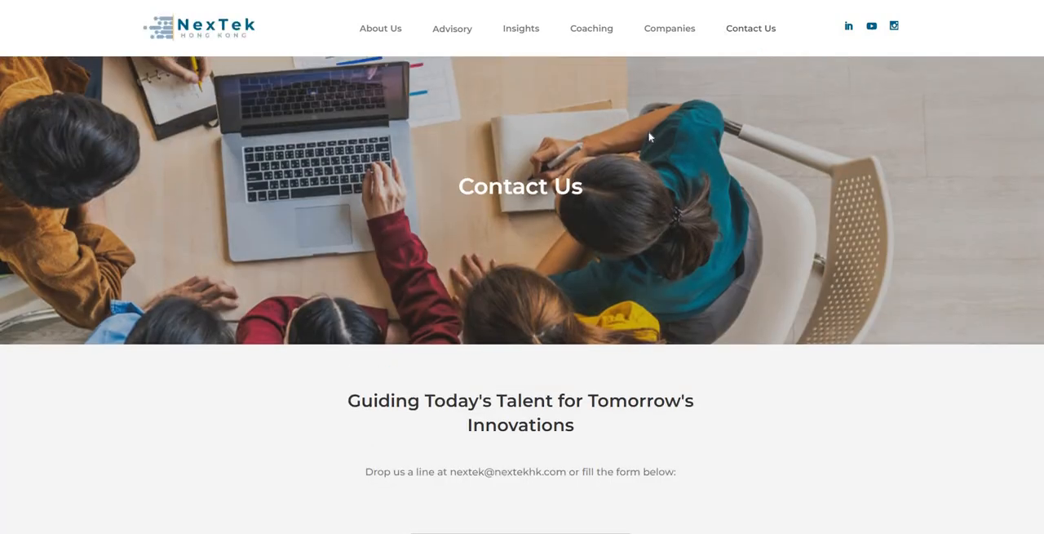
scroll(625, 182, down, 6)
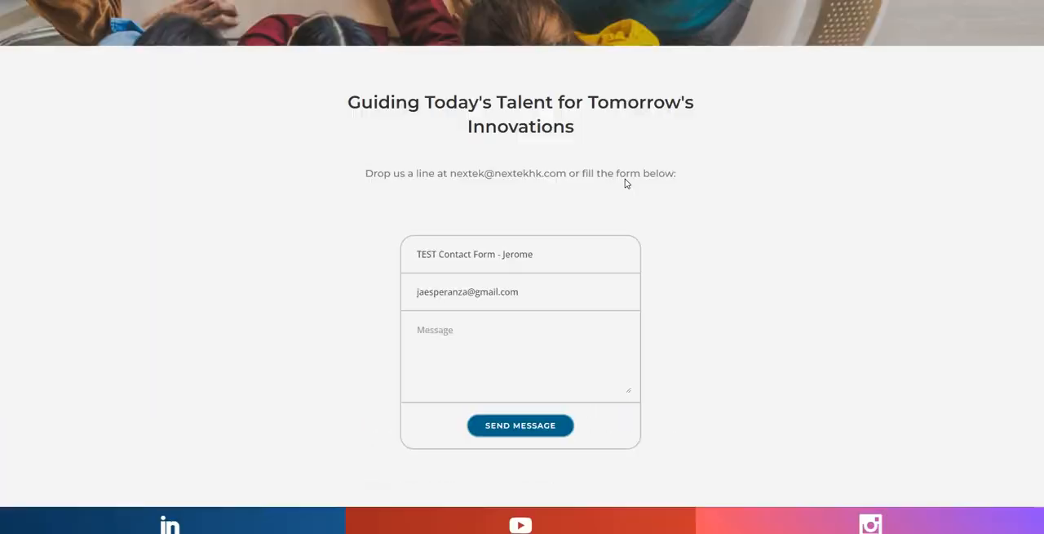
click(757, 24)
scroll(727, 331, down, 3)
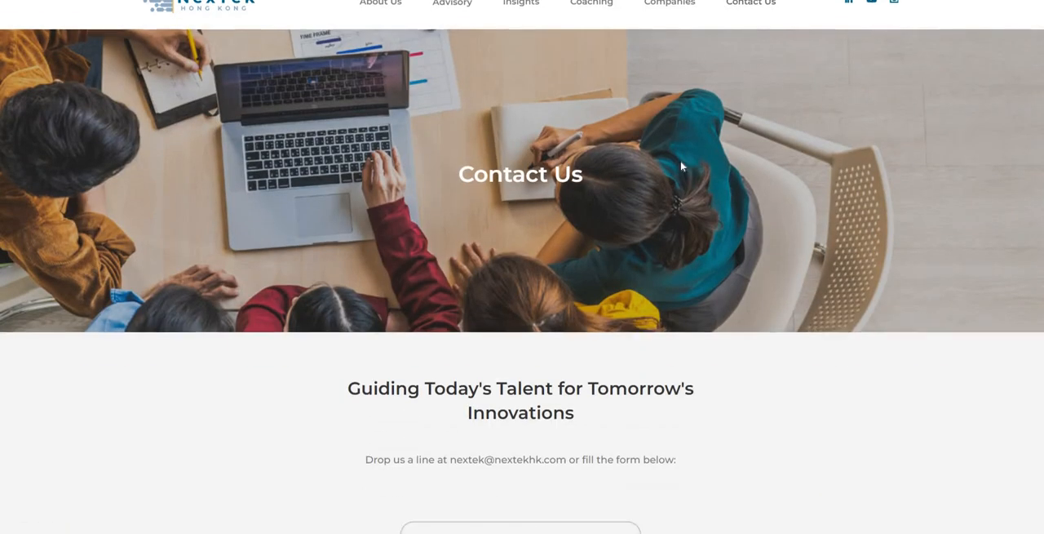
scroll(727, 331, down, 3)
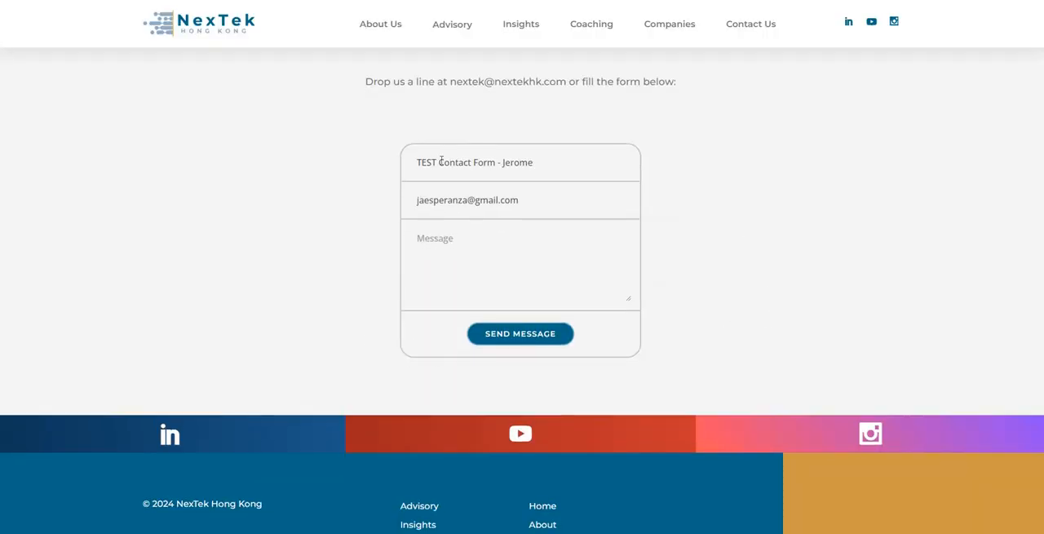
Step: Clear the prefilled name and email address from the contact form
drag(424, 163, 544, 164)
key(BackSpace)
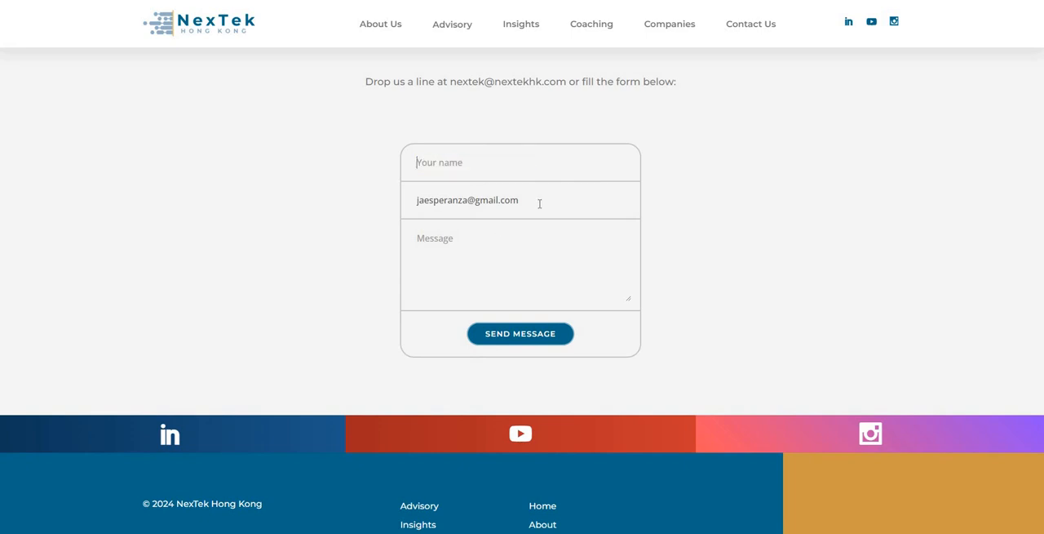
drag(541, 203, 376, 208)
key(BackSpace)
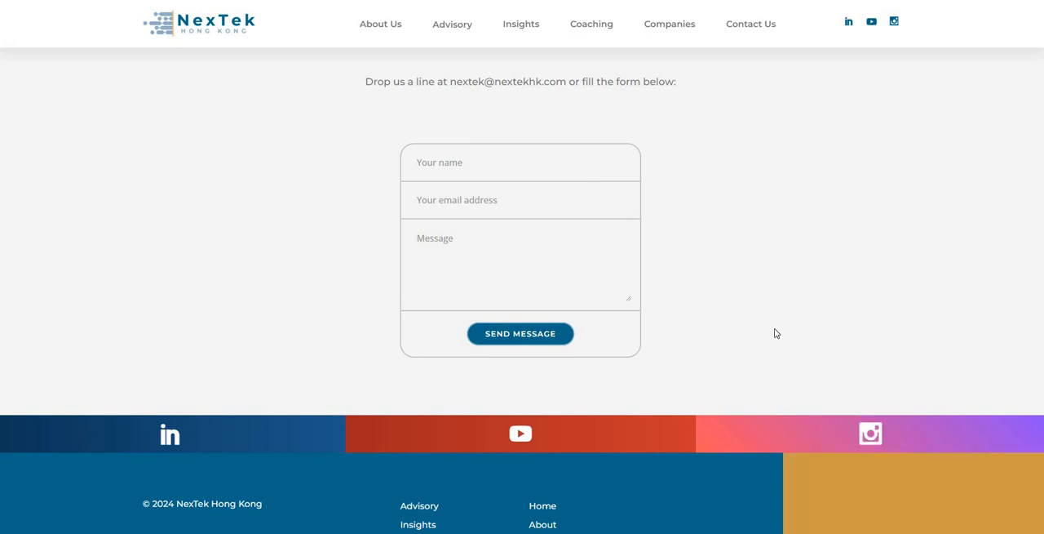
scroll(734, 338, up, 3)
scroll(721, 340, down, 3)
Step: Switch to the reCAPTCHA v3 module page on drupal.org and examine its title and introduction
scroll(694, 178, up, 5)
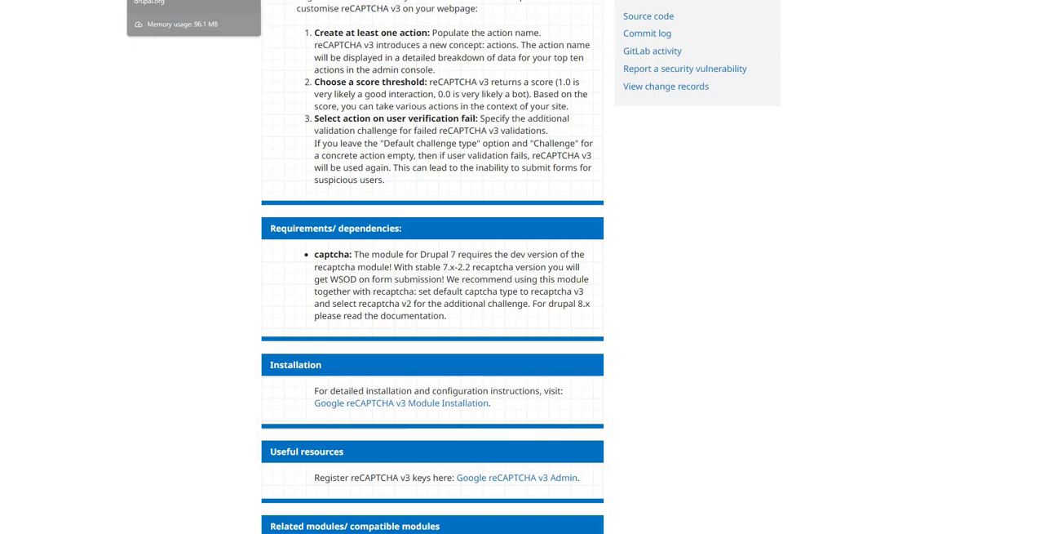
scroll(668, 200, up, 10)
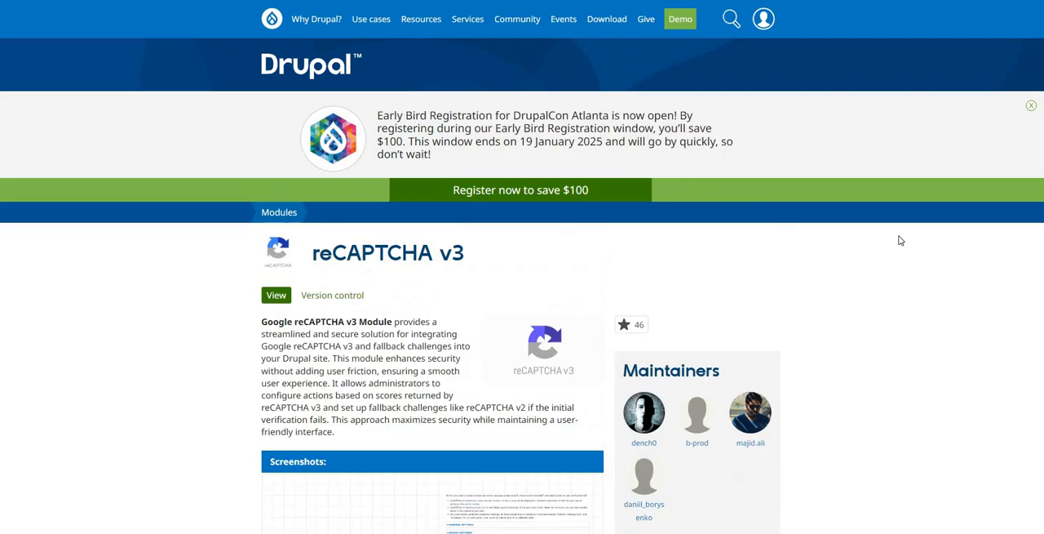
triple_click(470, 255)
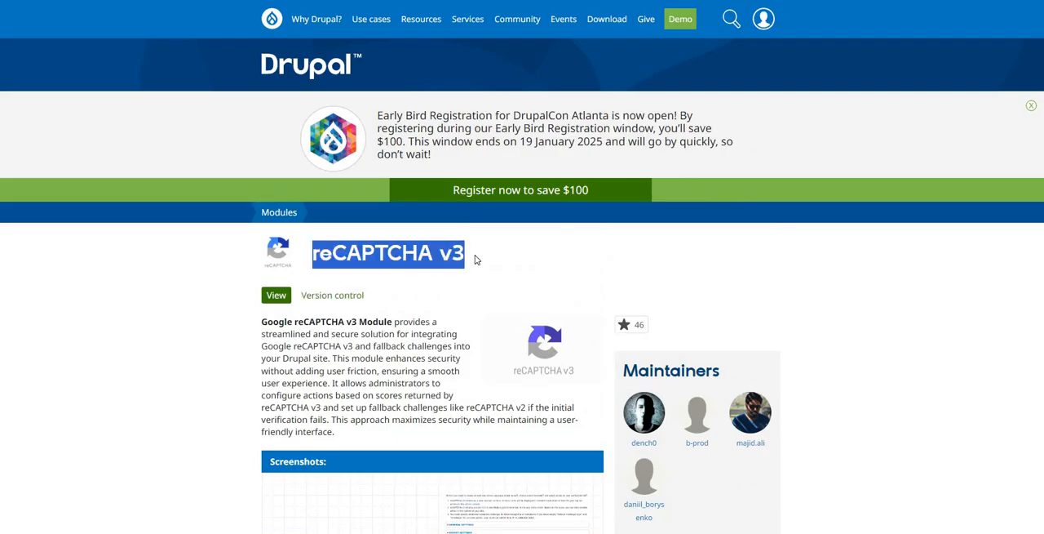
click(439, 255)
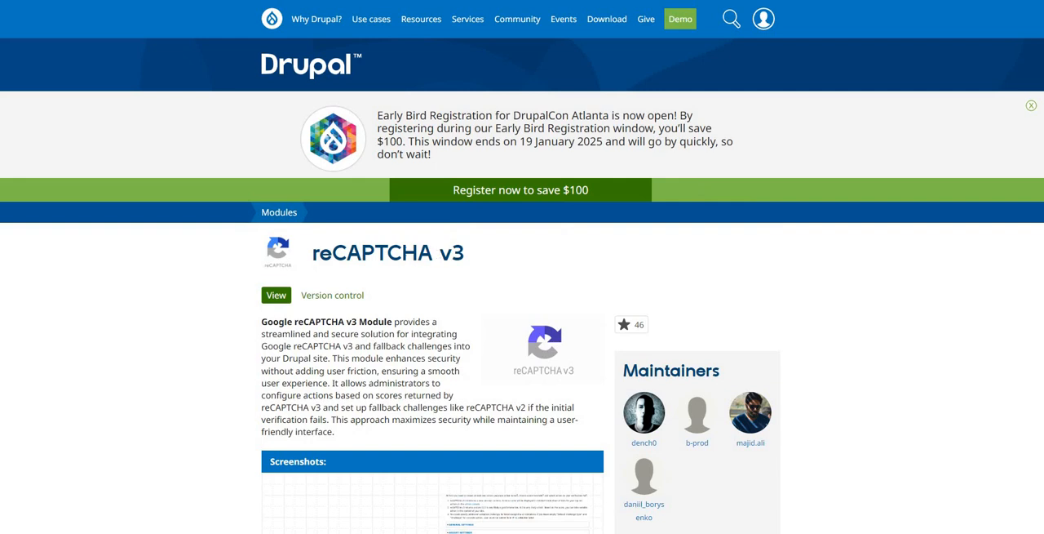
drag(433, 254, 313, 255)
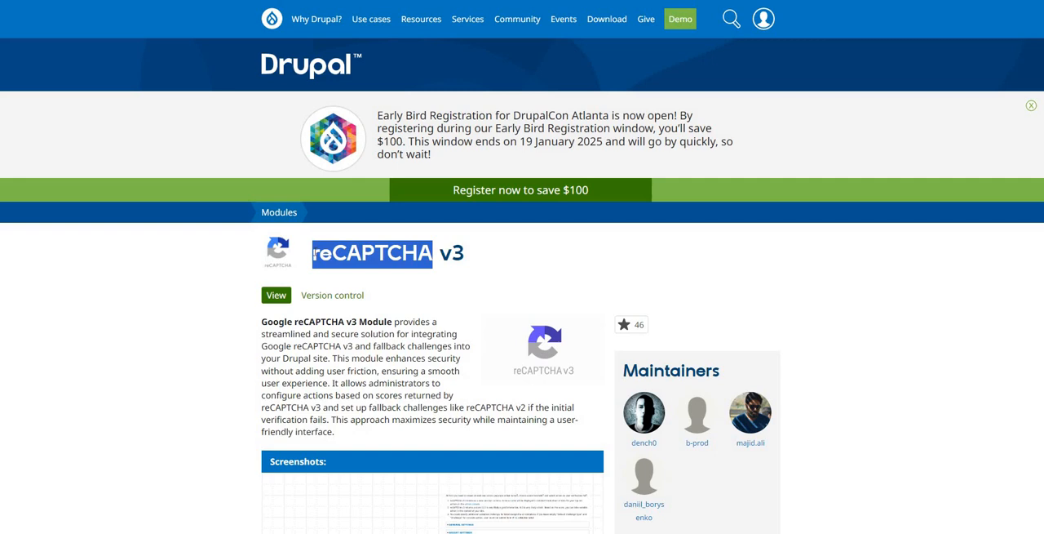
click(336, 254)
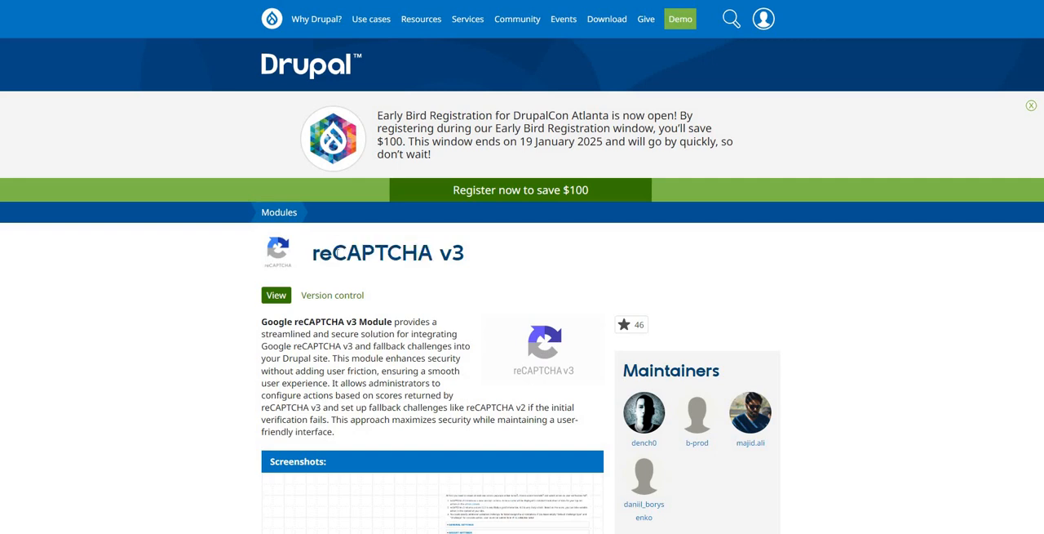
drag(329, 249, 492, 255)
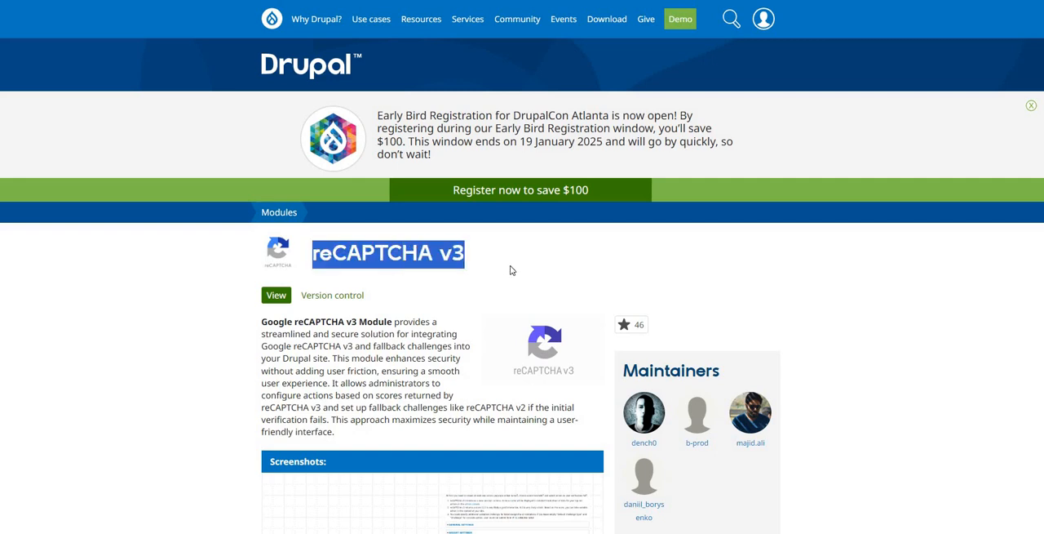
scroll(903, 350, down, 5)
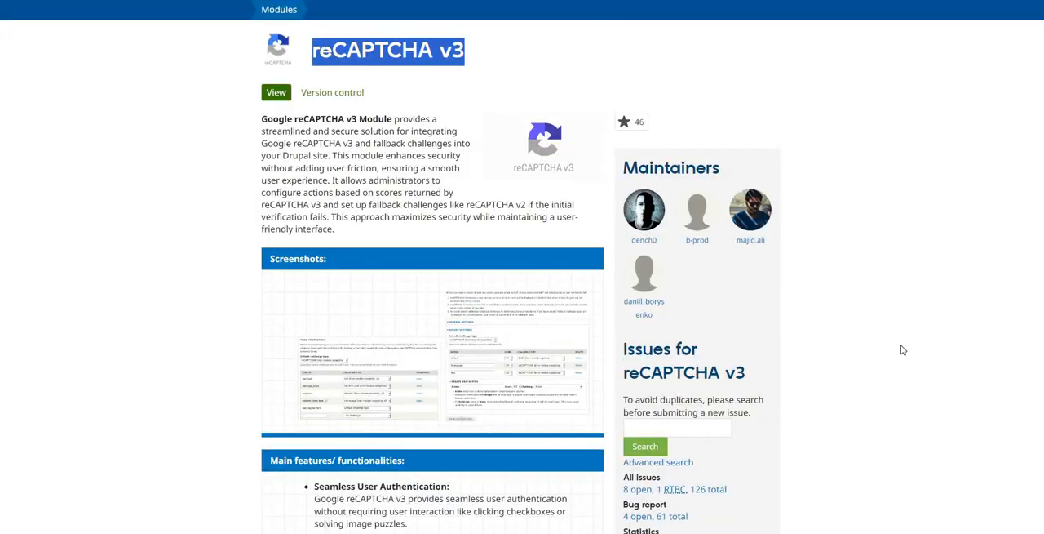
scroll(906, 352, up, 5)
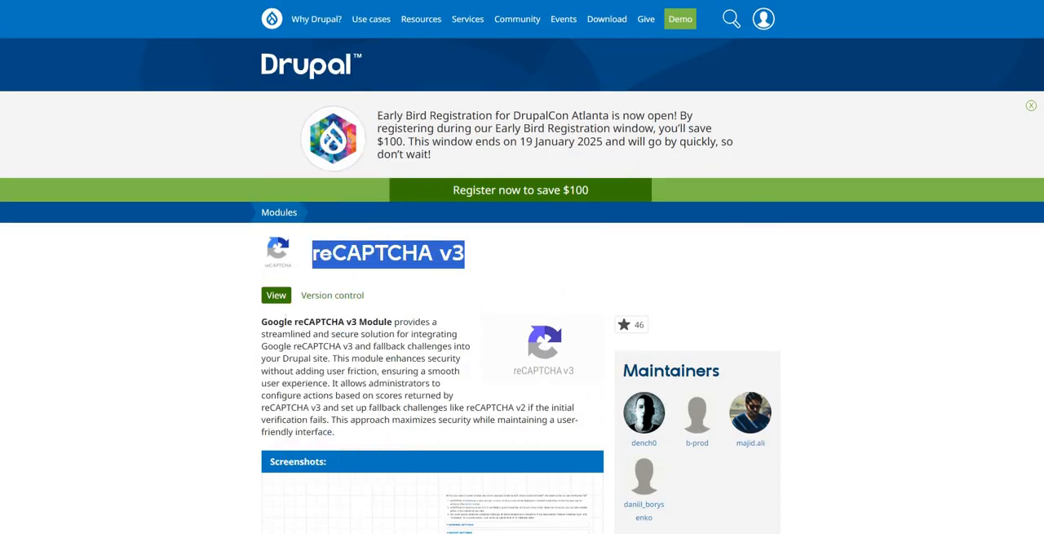
click(939, 347)
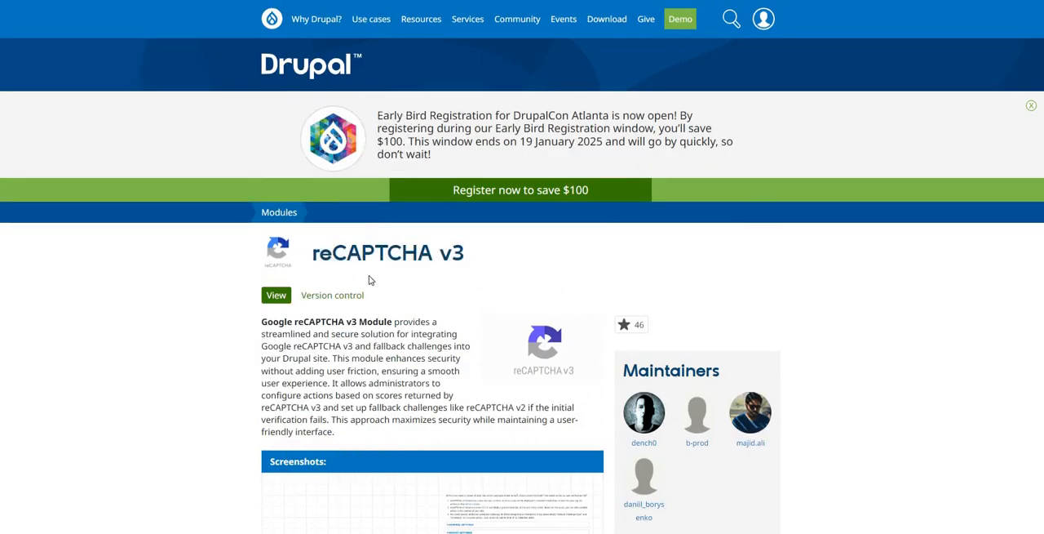
Step: Examine which Drupal versions the 2.0.3 release supports in the module's Releases section
scroll(824, 302, down, 15)
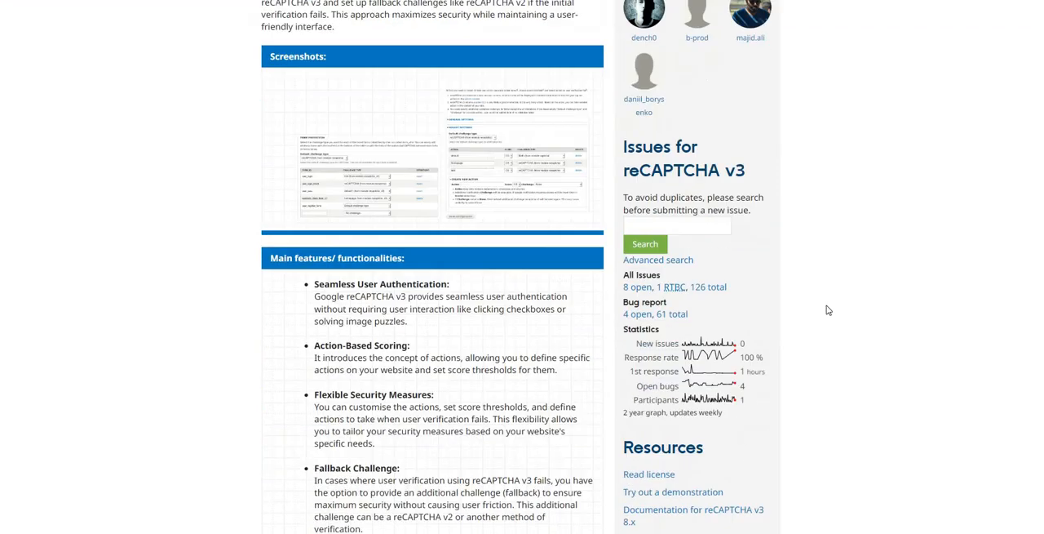
scroll(829, 313, down, 10)
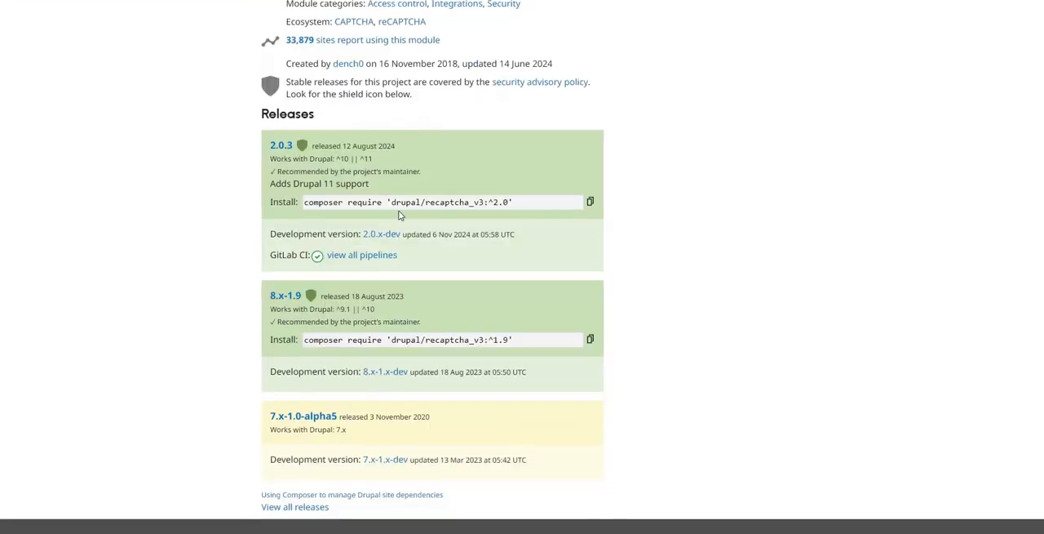
drag(334, 159, 381, 159)
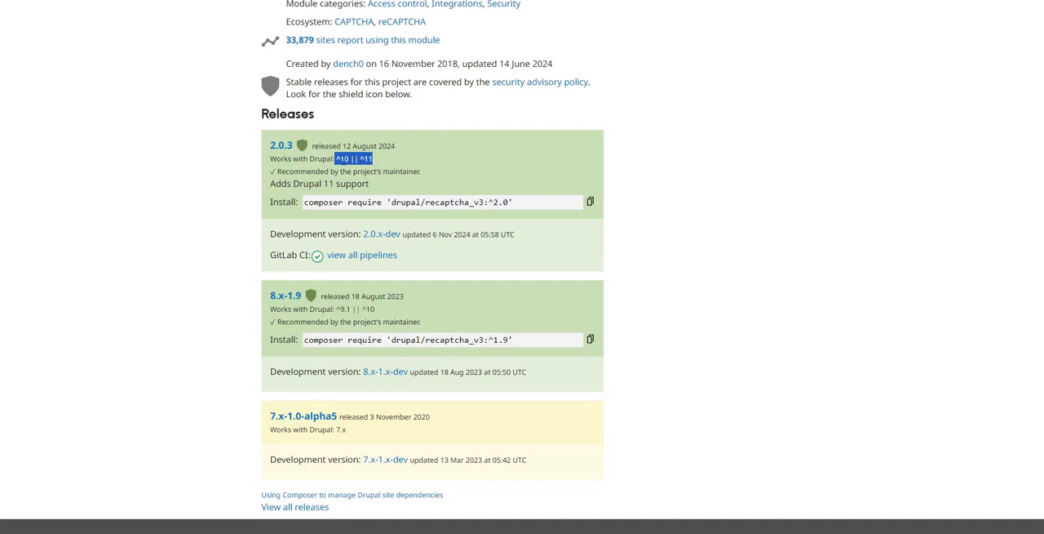
click(336, 159)
drag(335, 159, 375, 159)
click(347, 168)
drag(337, 160, 349, 160)
drag(340, 160, 371, 160)
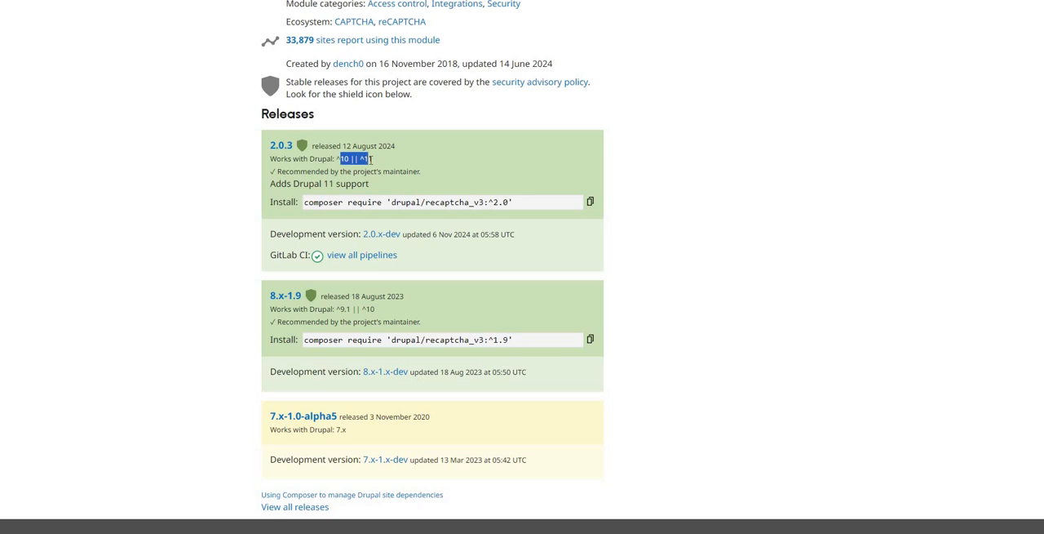
Step: Open the recaptcha_v3 2.0.3 release page and examine its Composer install command
click(281, 146)
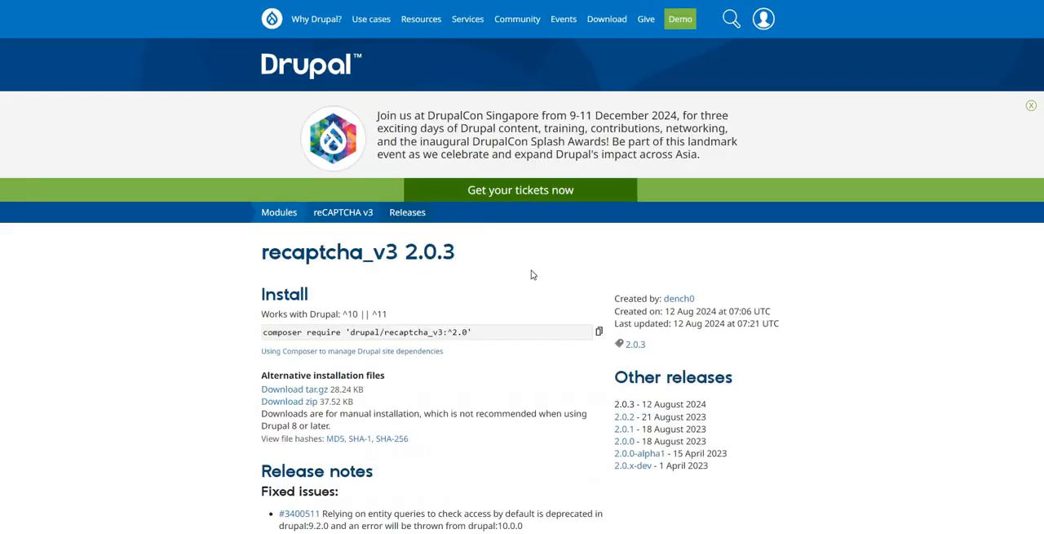
scroll(531, 269, down, 3)
drag(488, 132, 258, 133)
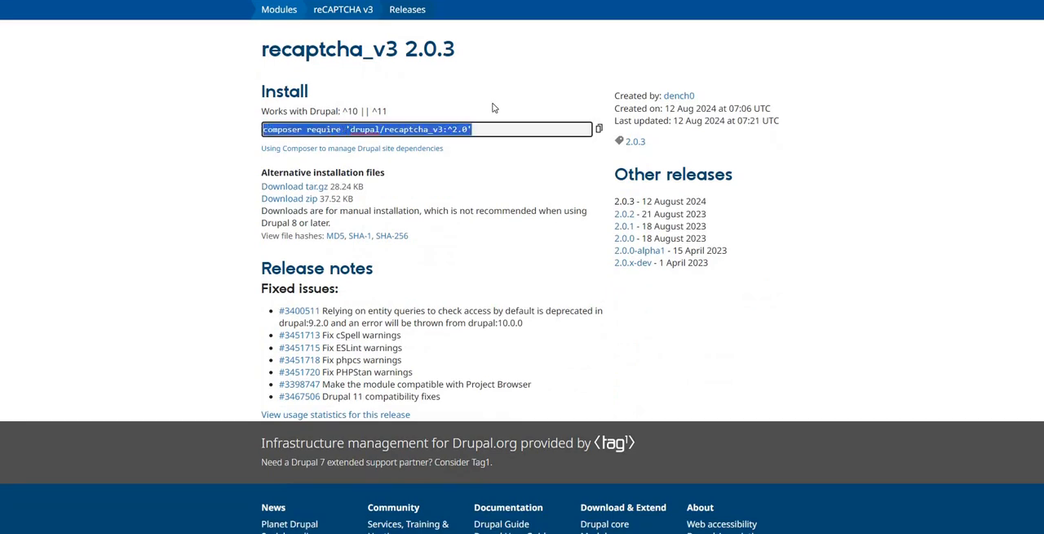
drag(503, 133, 227, 135)
click(506, 144)
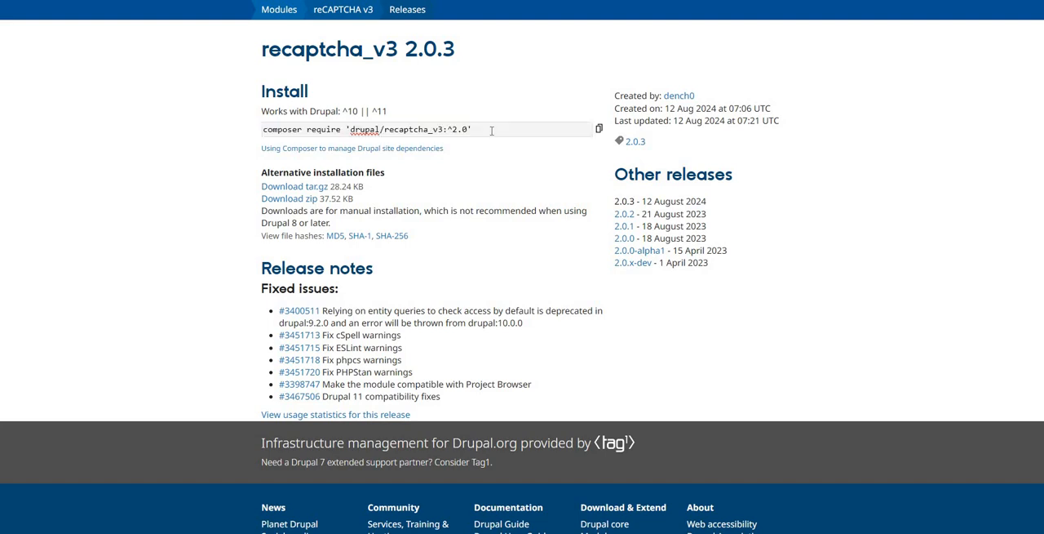
click(492, 131)
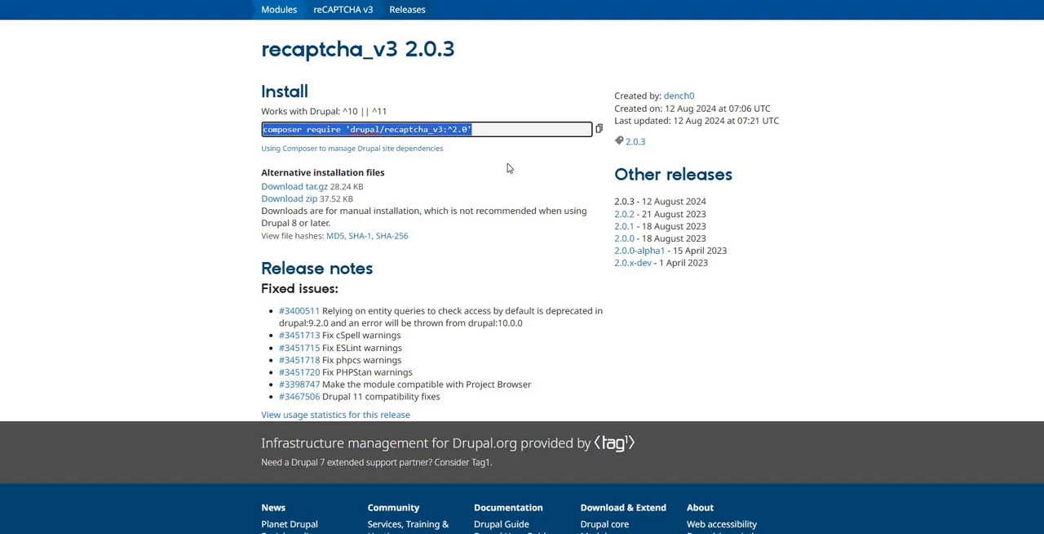
click(508, 167)
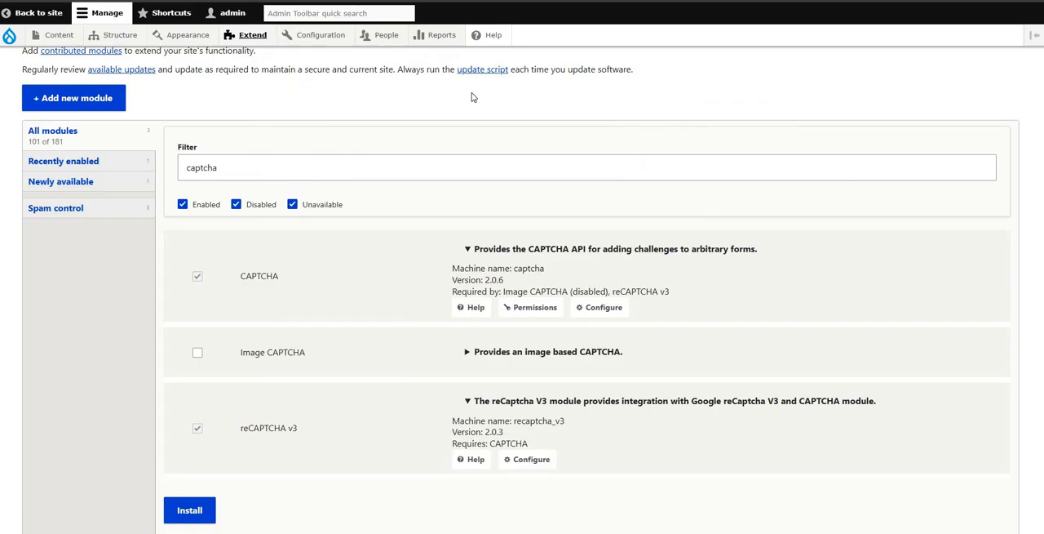
Step: Open the Add new module page from the Drupal site's Extend administration
scroll(583, 110, up, 5)
mouse_move(254, 43)
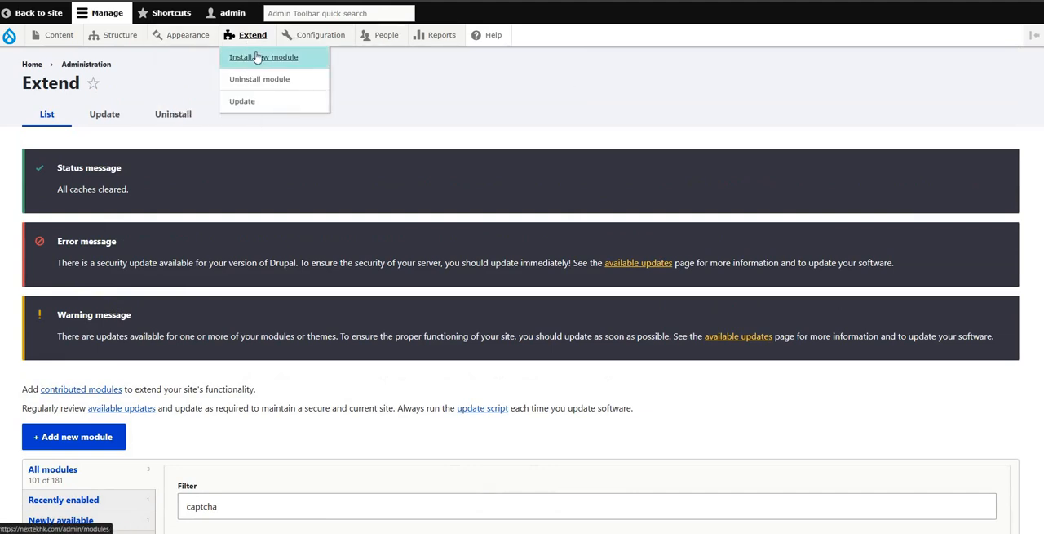
click(260, 59)
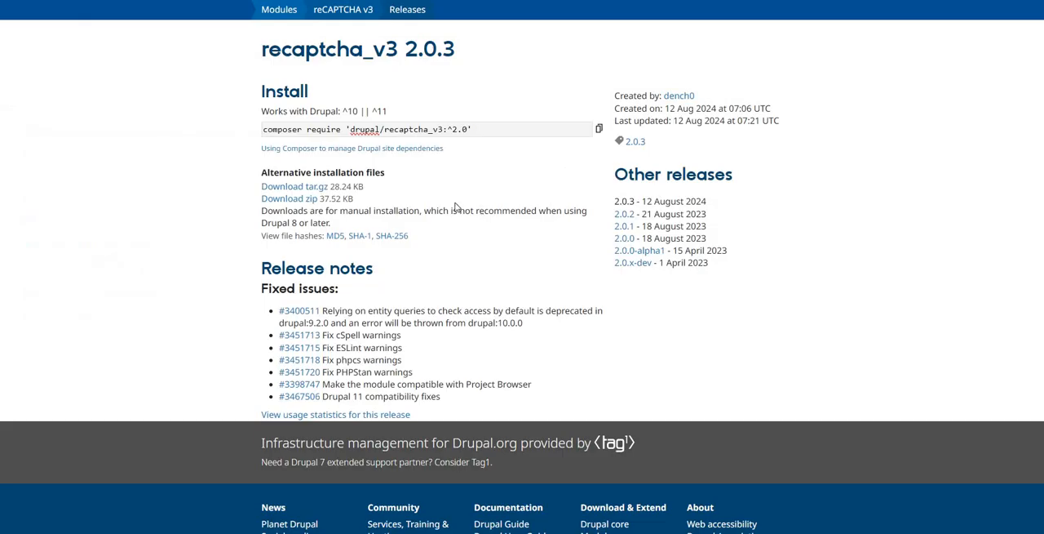
Step: Return to the reCAPTCHA v3 project page on drupal.org, check release 2.0.3's Drupal compatibility, and open that release's page
scroll(373, 178, up, 3)
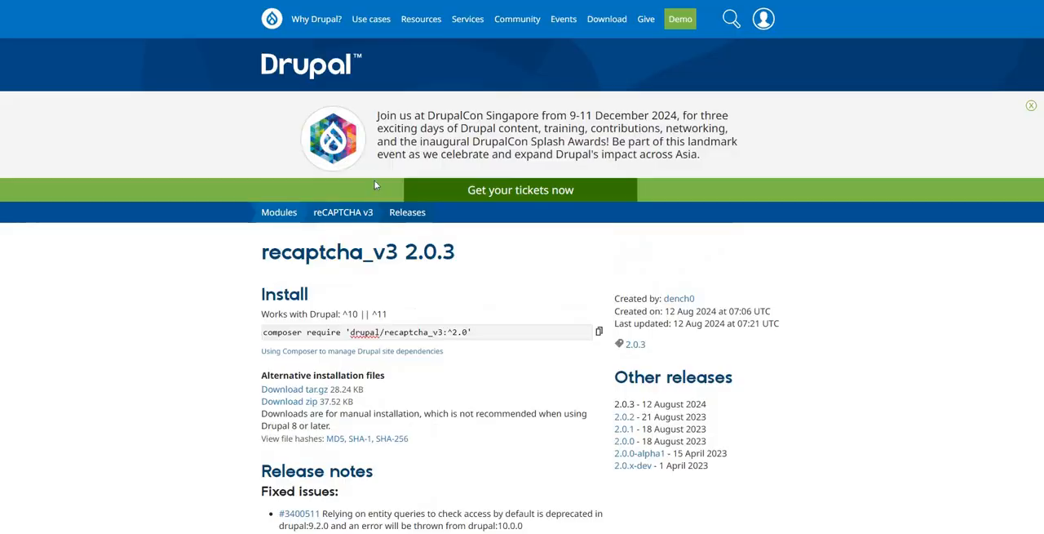
scroll(376, 182, down, 3)
scroll(387, 192, up, 3)
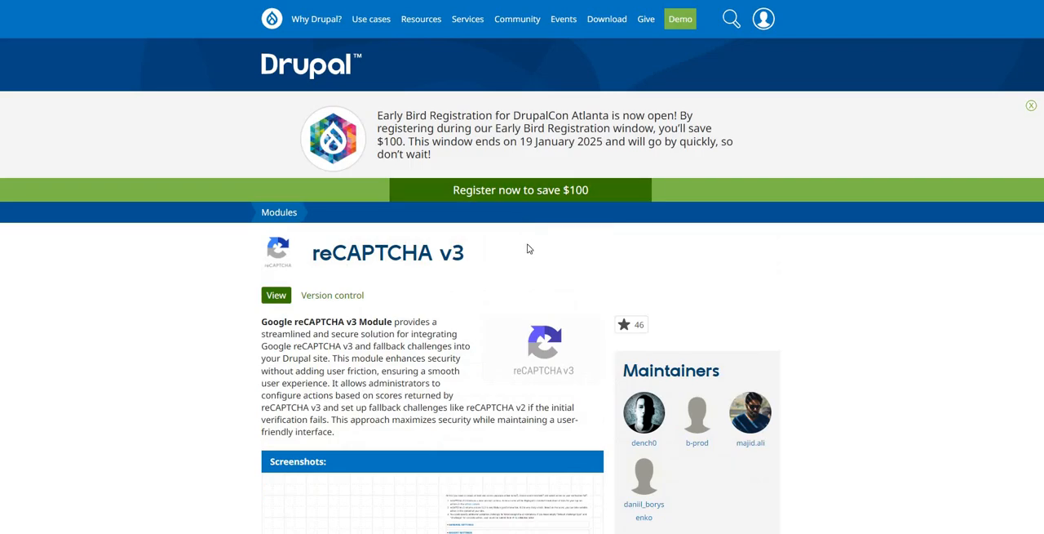
scroll(527, 247, down, 15)
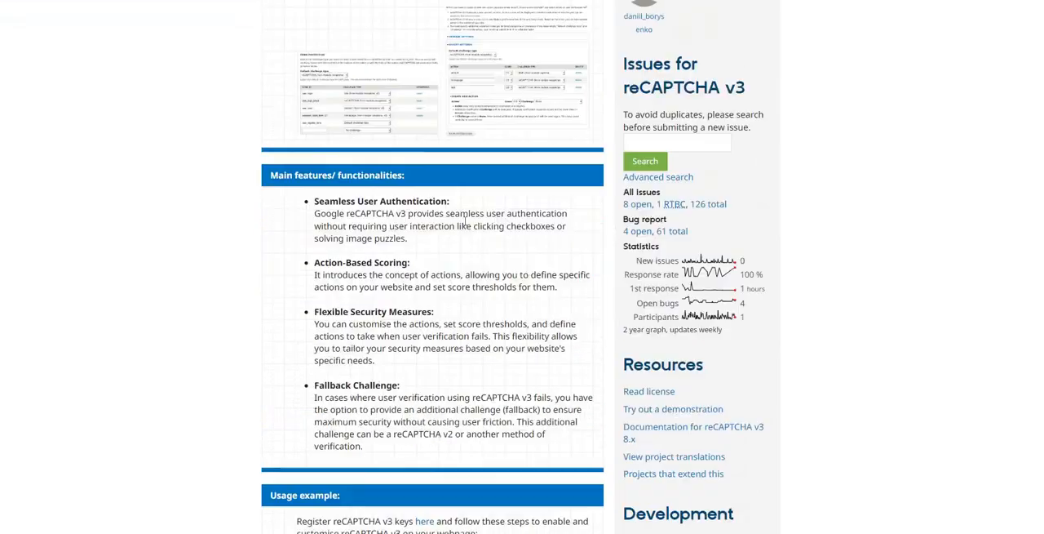
scroll(462, 236, down, 15)
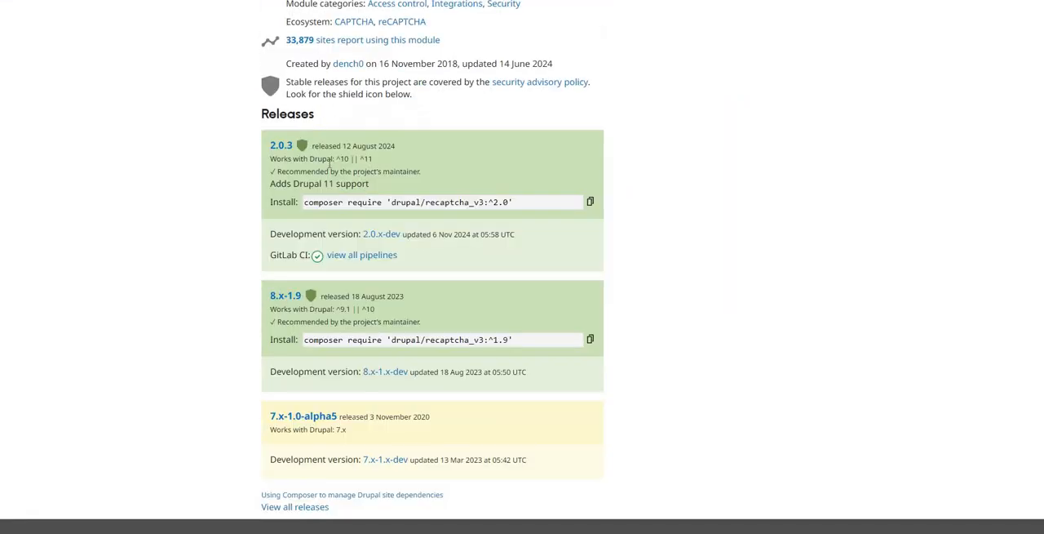
drag(365, 160, 364, 160)
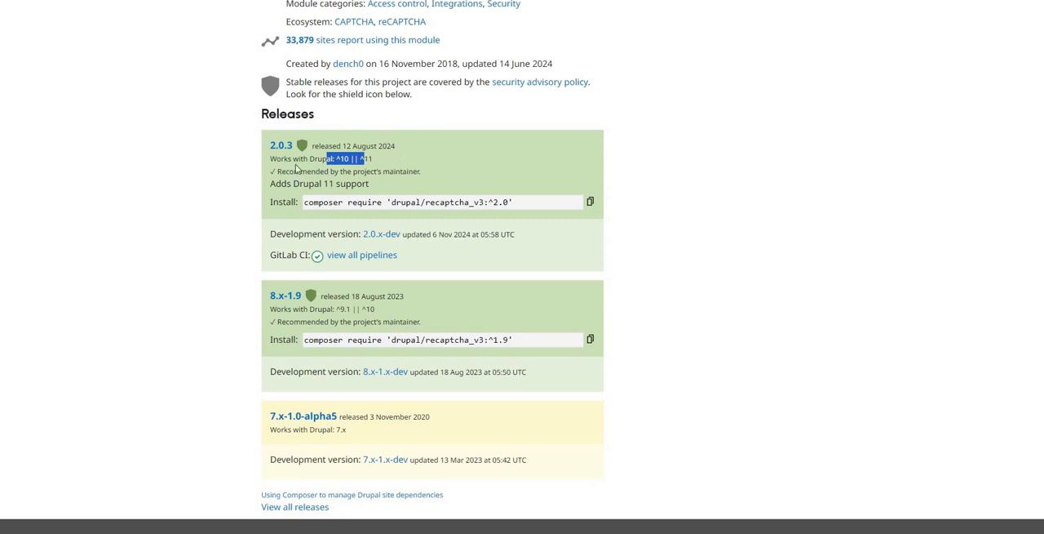
click(266, 149)
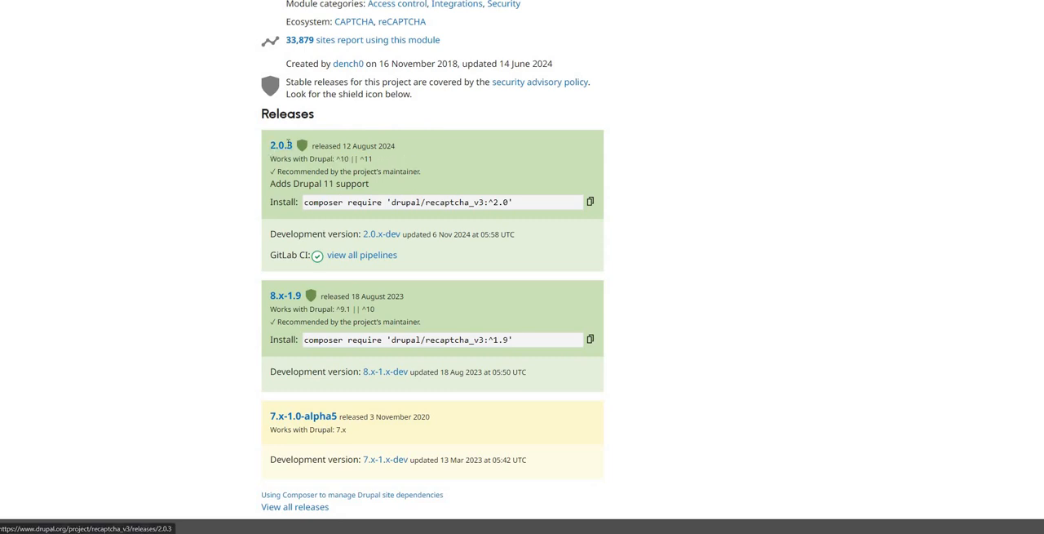
double_click(288, 145)
click(284, 147)
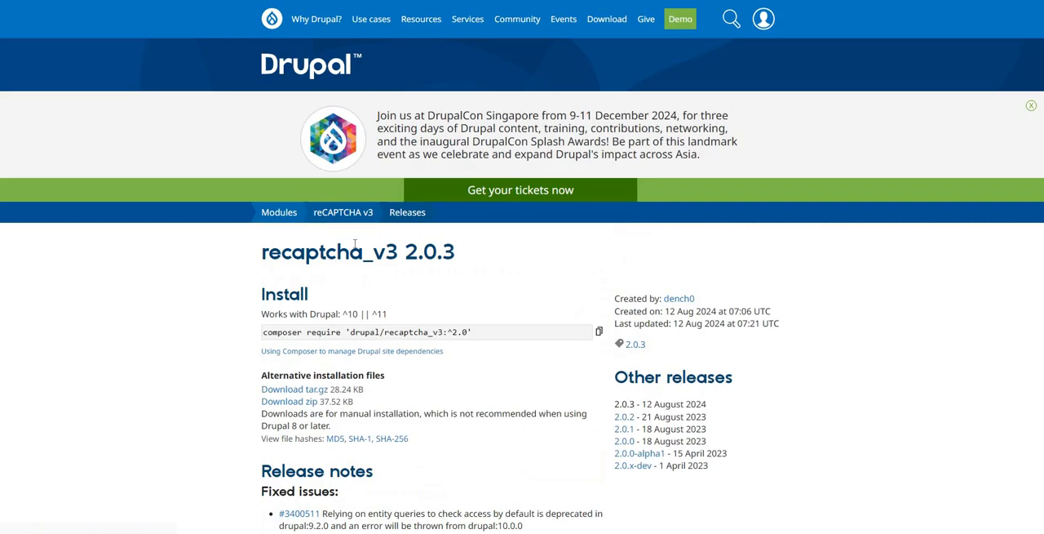
Step: Locate the zip download among the alternative installation files of recaptcha_v3 2.0.3
scroll(513, 184, down, 3)
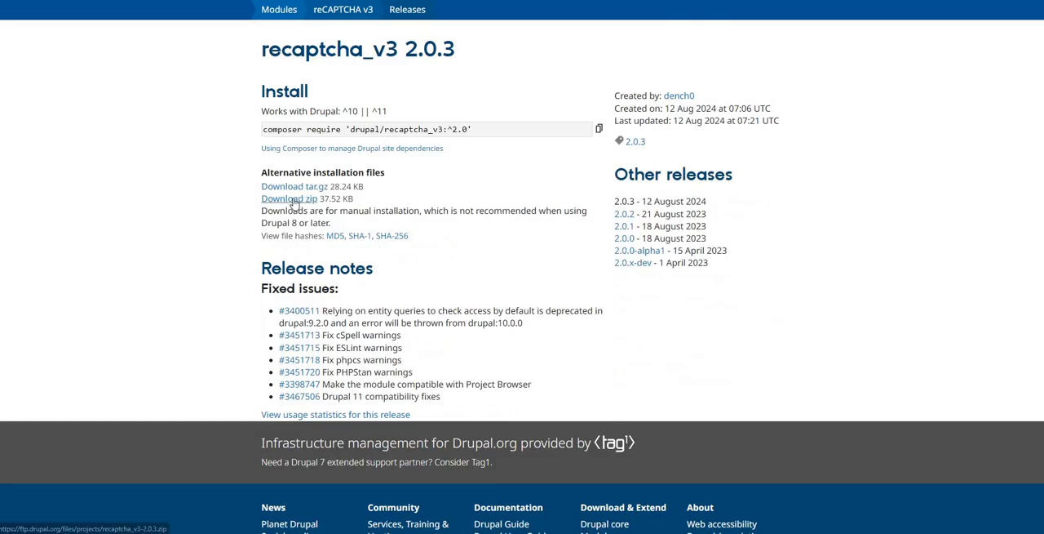
drag(255, 199, 285, 199)
drag(367, 202, 273, 201)
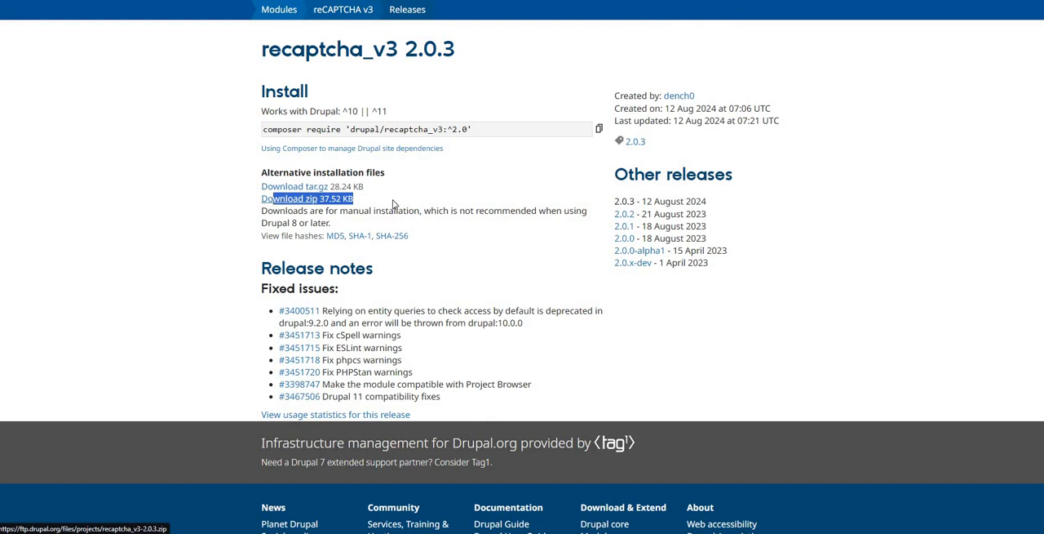
Step: Copy the link address of the recaptcha_v3 2.0.3 zip download, paste it into Notepad, and enlarge the window to fit the URL on one line
click(293, 200)
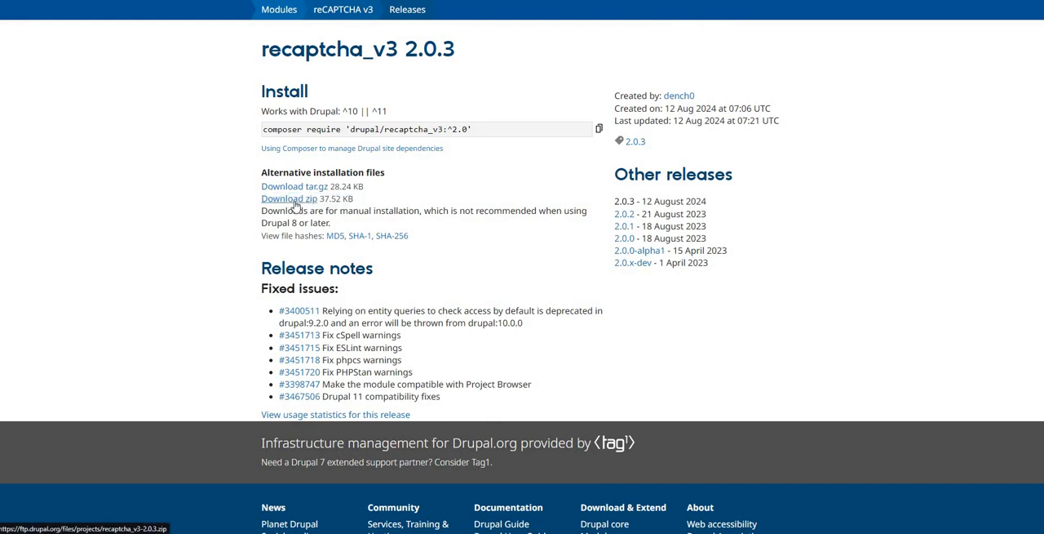
right_click(296, 206)
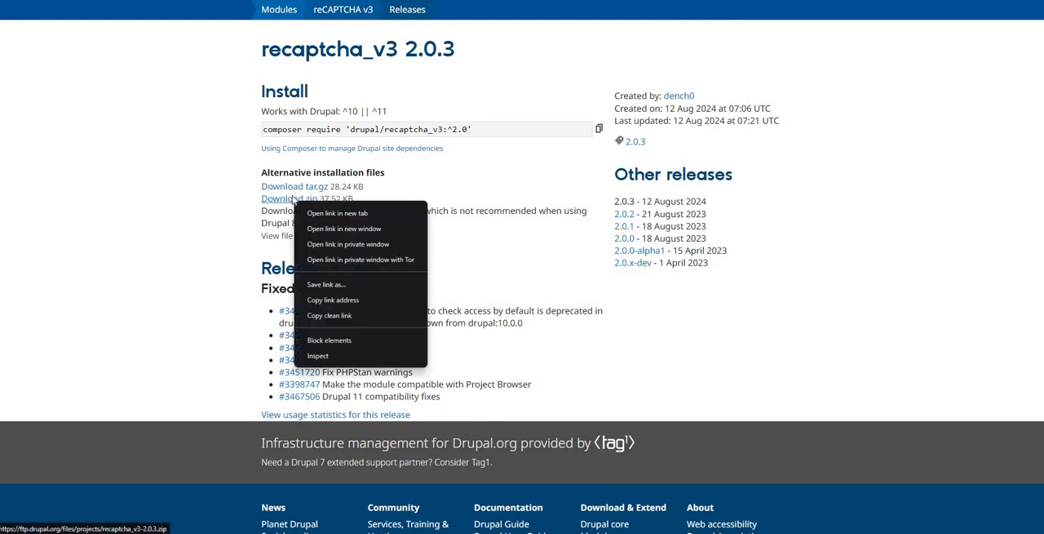
click(342, 300)
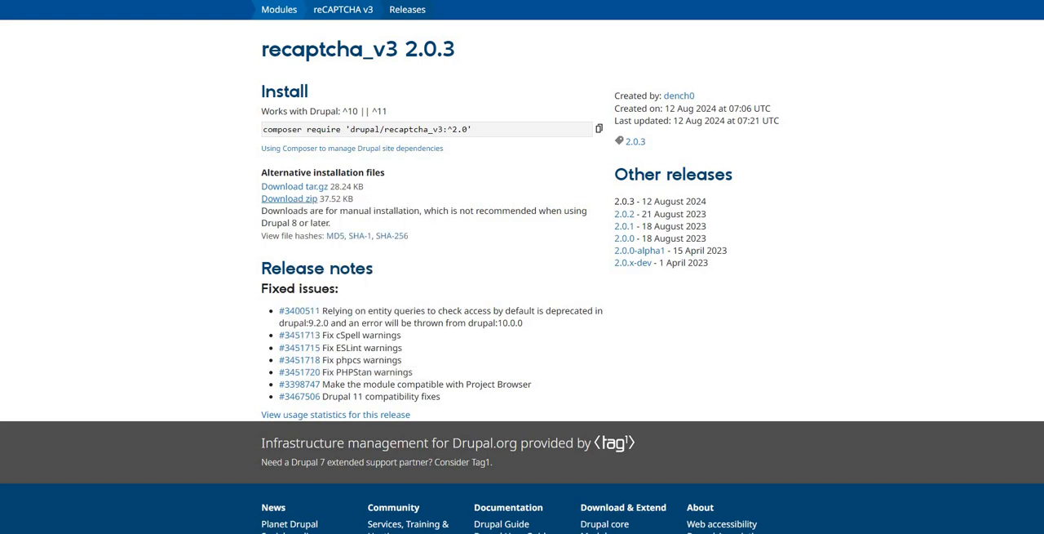
key(alt+Tab)
text(https://ftp.drupal.org/files/projects/recaptcha_v3-2.0.3.zip)
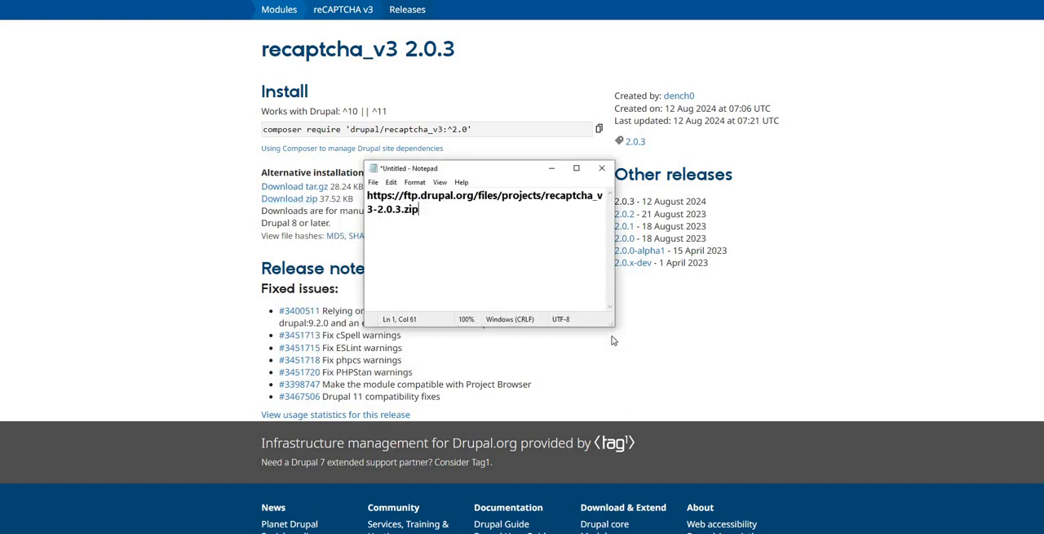
drag(613, 330, 833, 387)
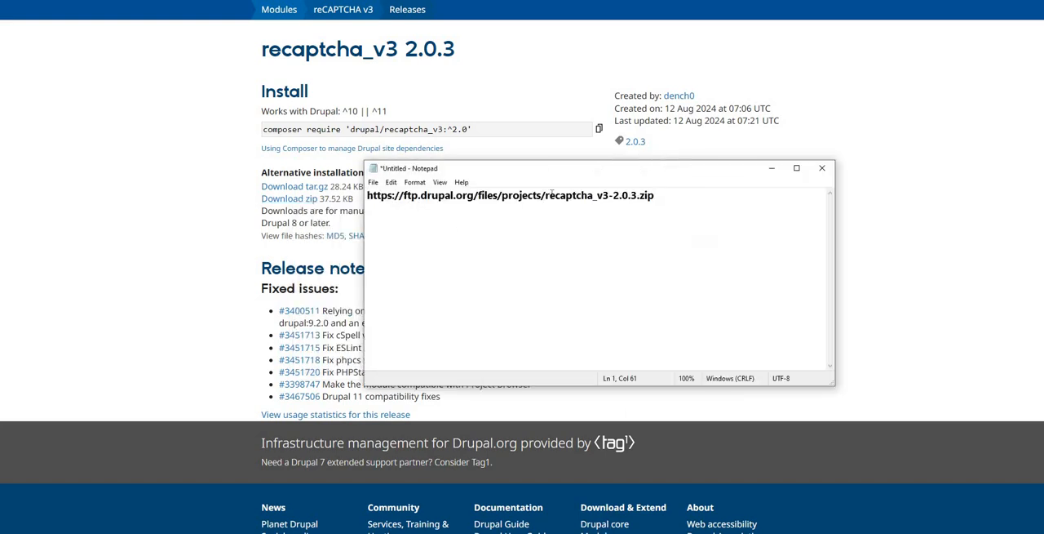
Step: Examine the file name and the ftp.drupal.org host within the pasted download URL
drag(545, 197, 669, 195)
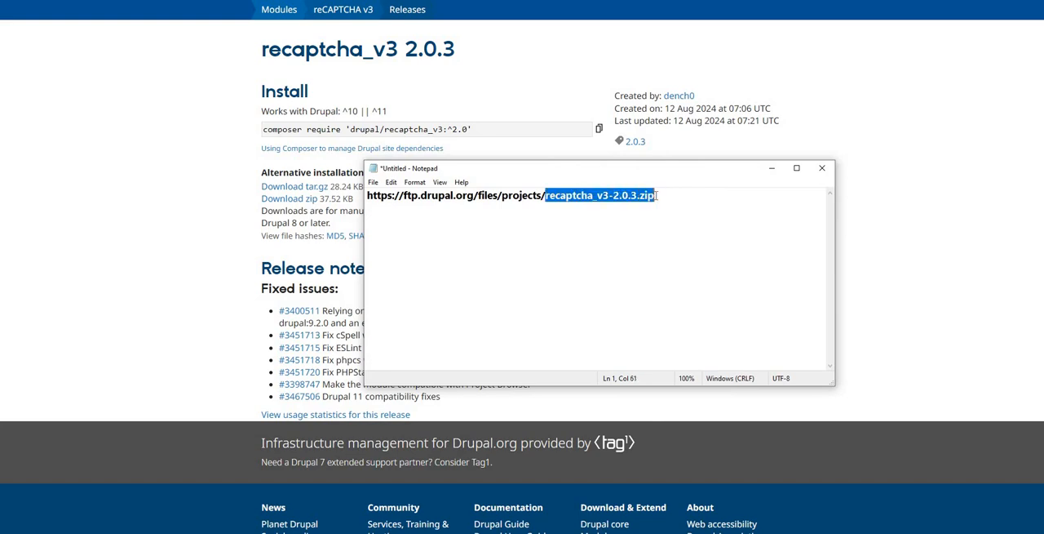
drag(403, 196, 477, 187)
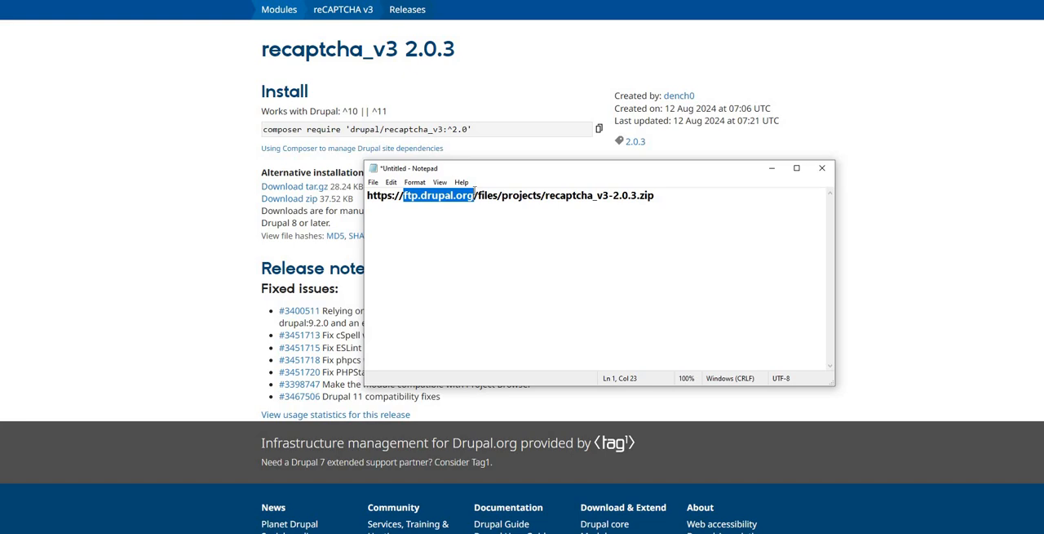
click(521, 195)
drag(674, 172, 264, 252)
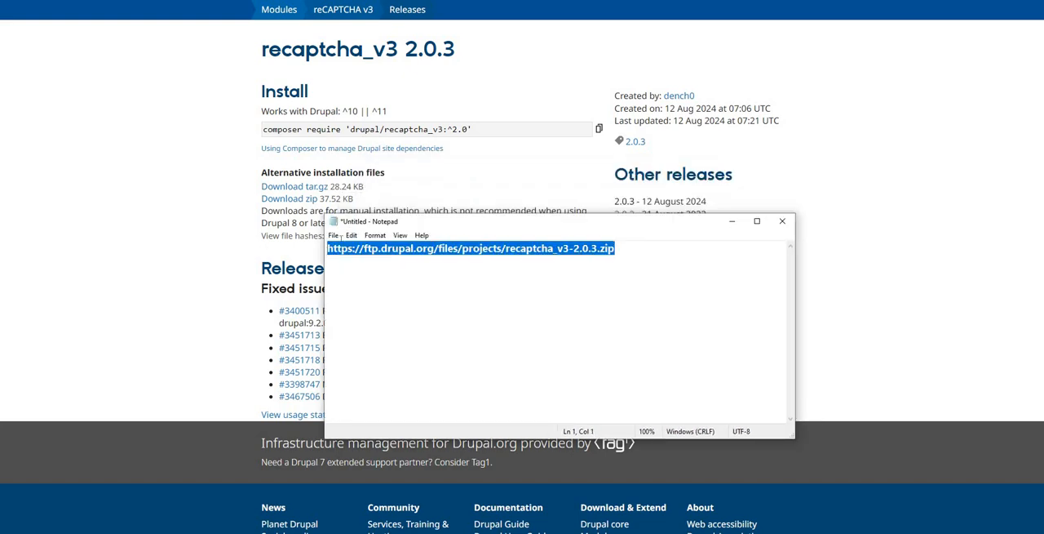
Step: Copy the recaptcha_v3 2.0.3 zip link again and enter it as the source URL on the Drupal site's Add new module page
right_click(291, 200)
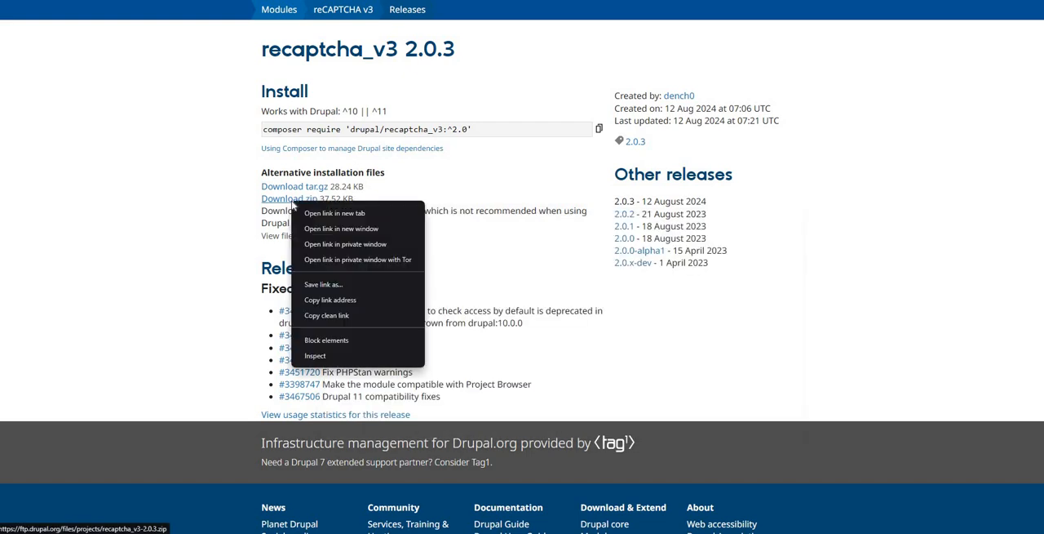
click(335, 302)
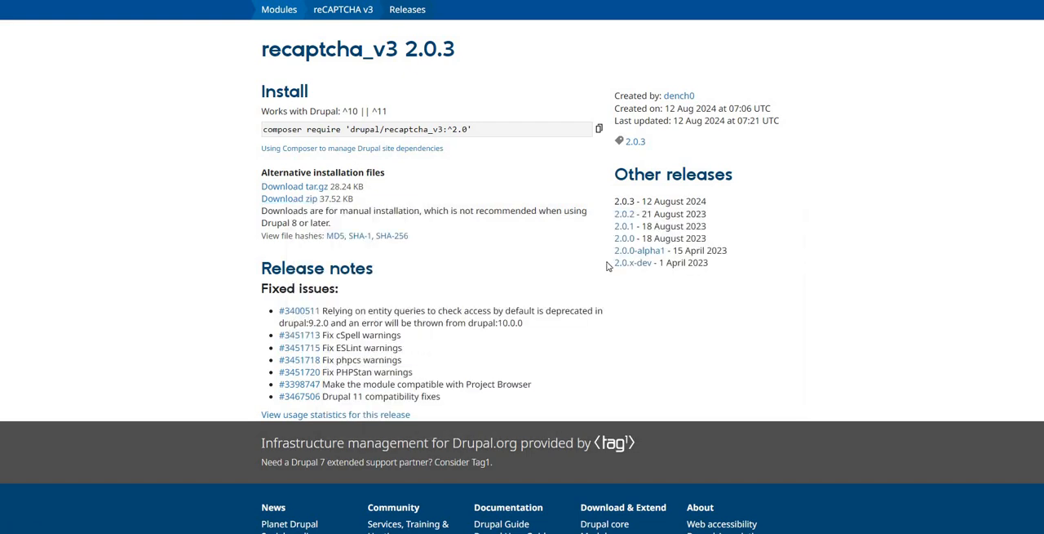
key(ctrl+Tab)
mouse_move(244, 44)
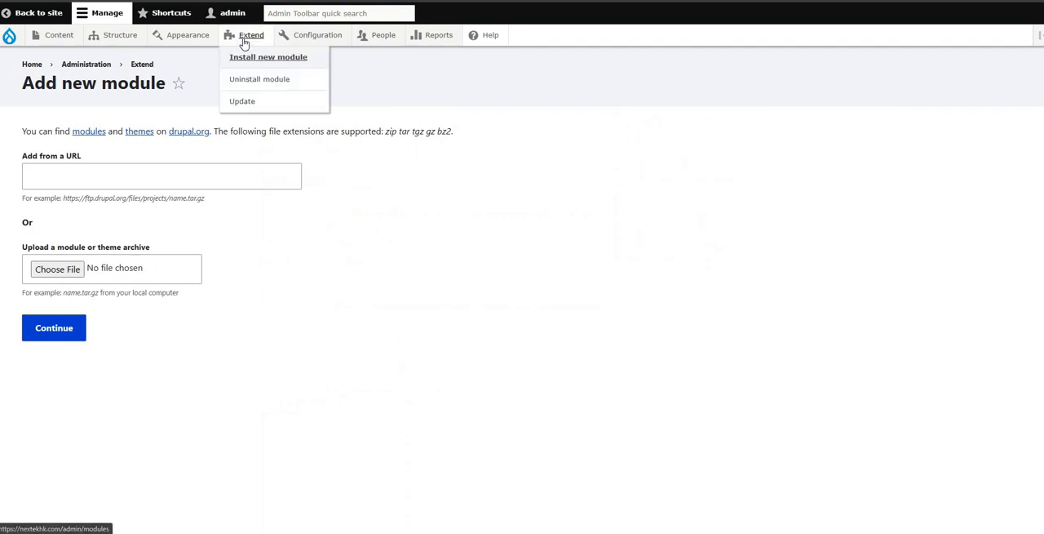
drag(252, 61, 210, 171)
click(209, 170)
key(ctrl+v)
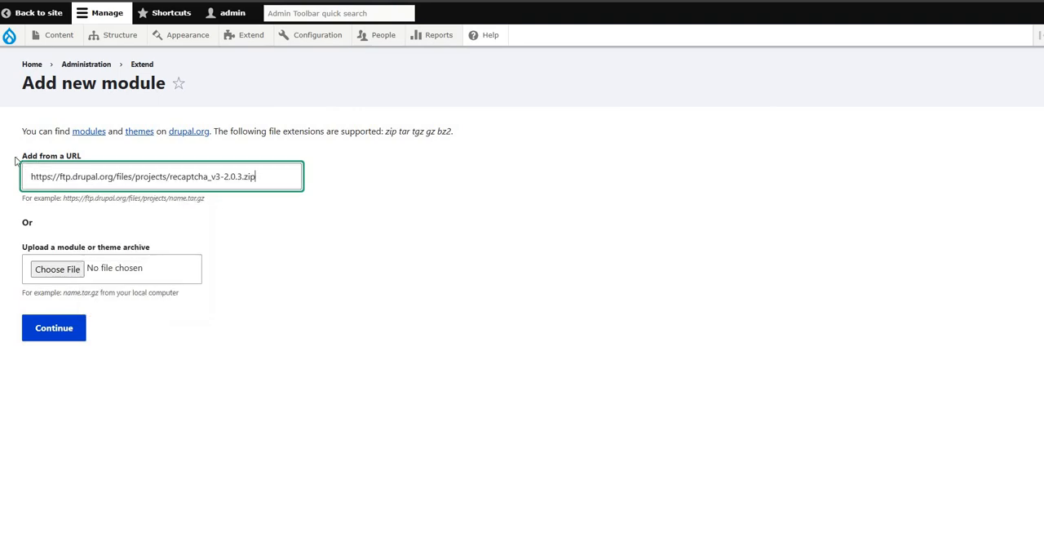
Step: Check the entered recaptcha_v3-2.0.3.zip URL, try to add the module from it, and read the response
drag(71, 161, 57, 178)
click(57, 178)
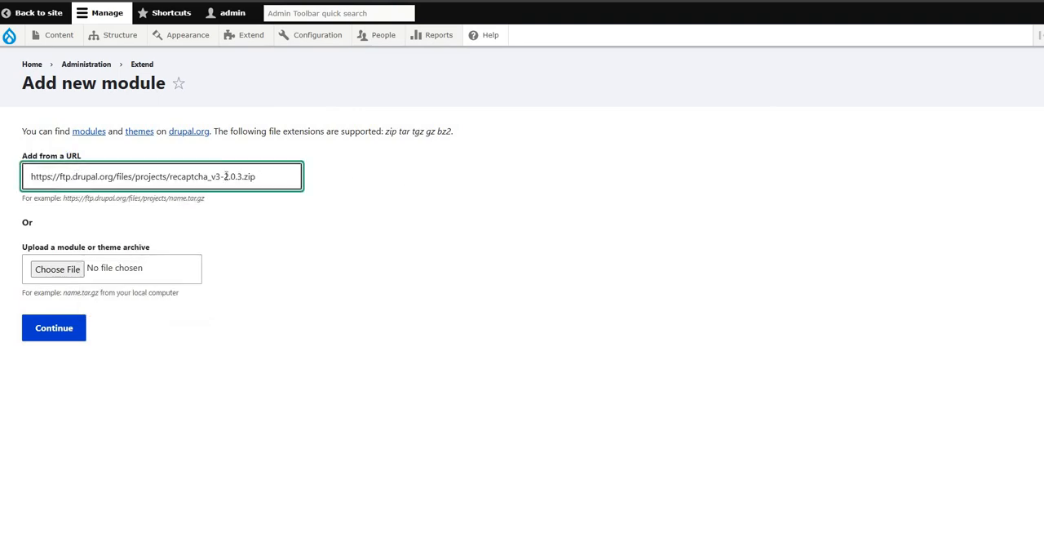
drag(226, 176, 252, 175)
click(259, 265)
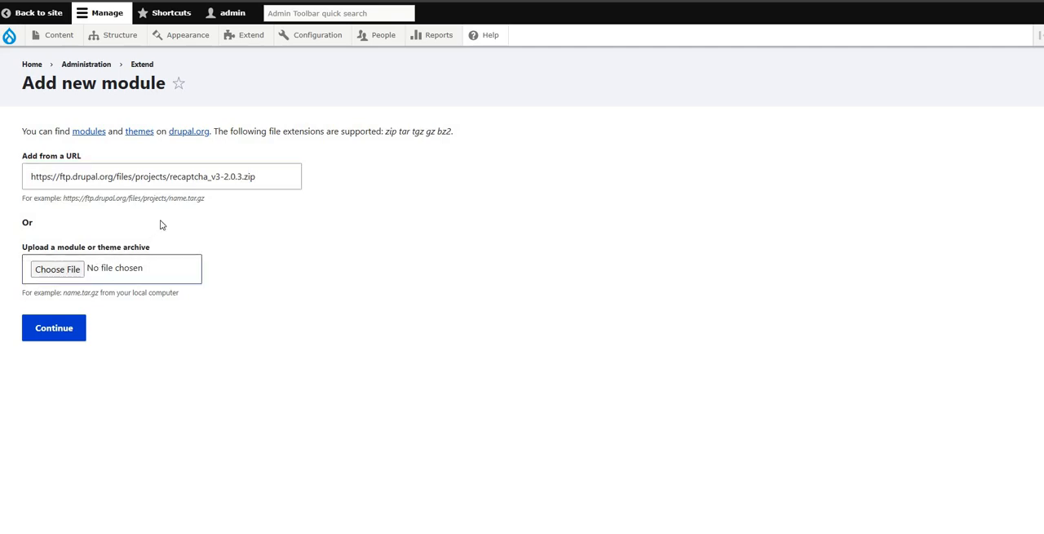
click(226, 175)
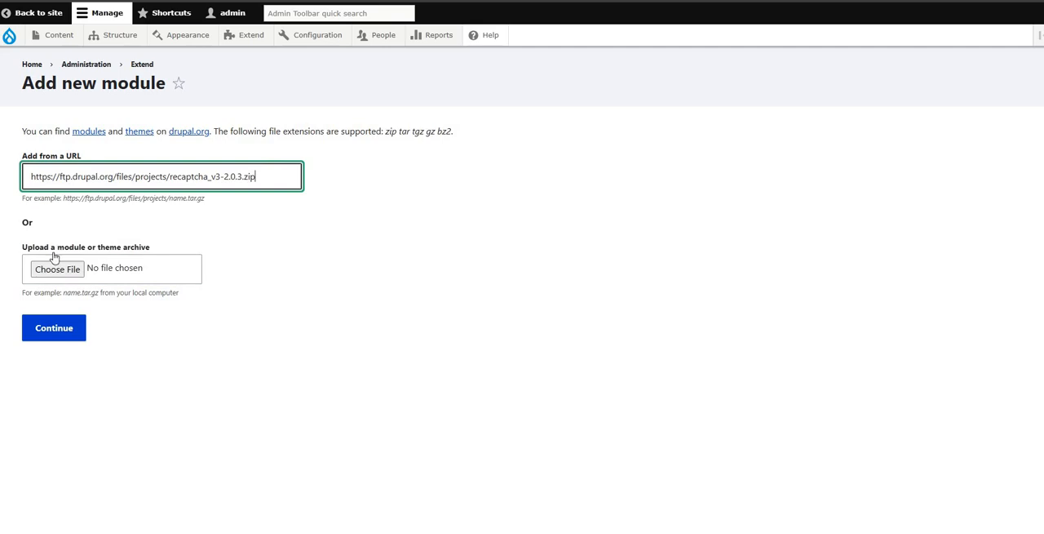
click(70, 331)
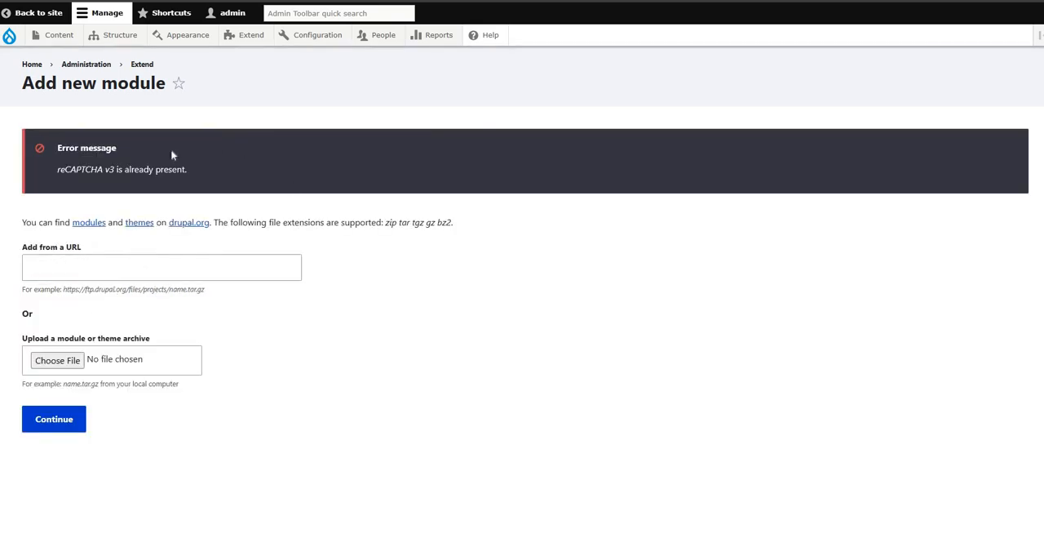
drag(133, 169, 187, 169)
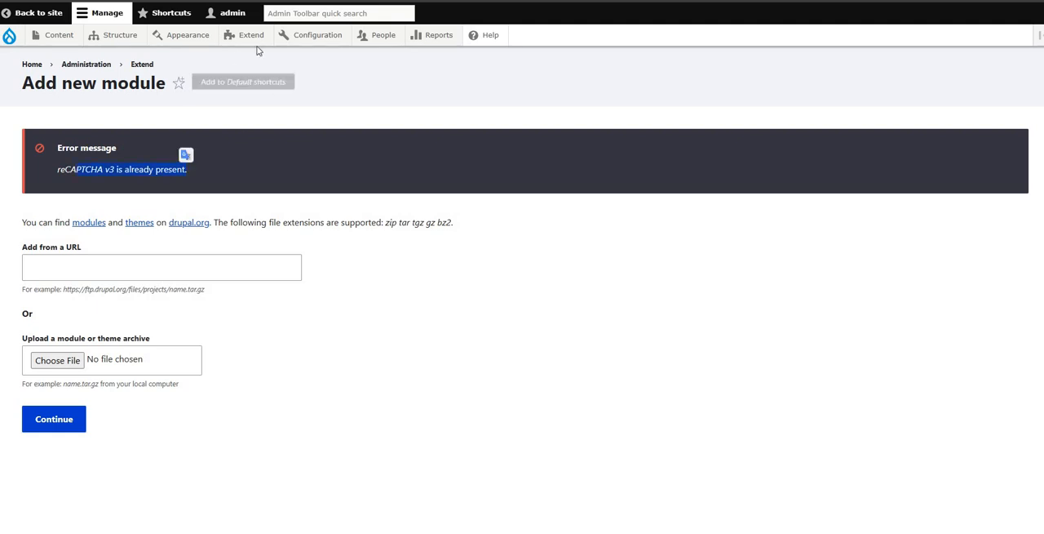
Step: Open the site's Extend module list and filter it by "captcha"
mouse_move(250, 41)
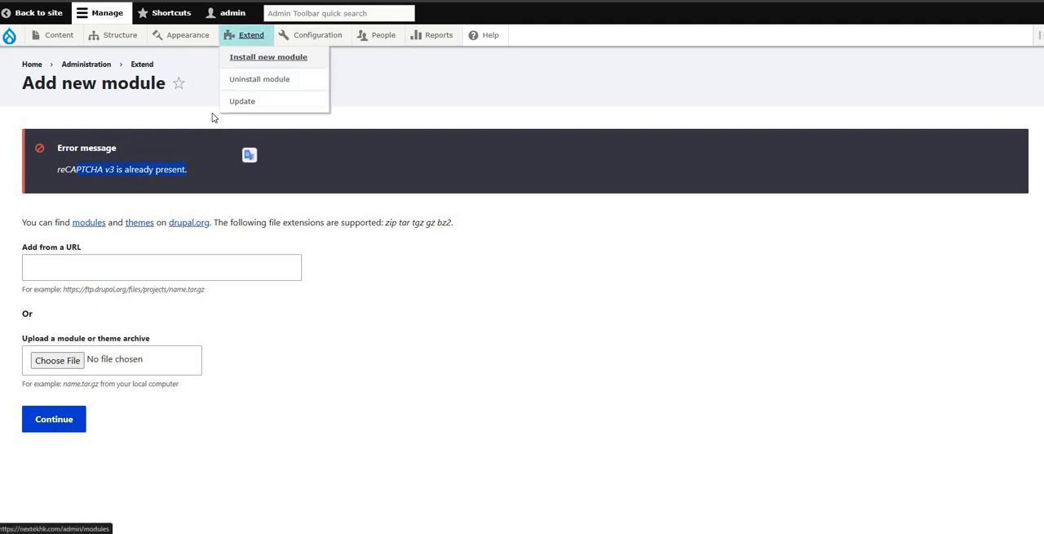
click(261, 39)
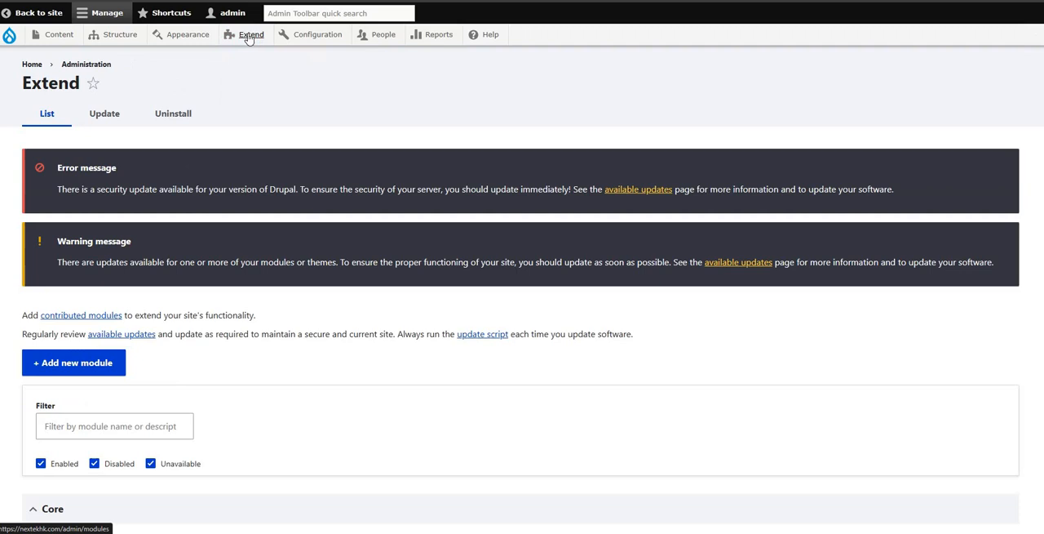
scroll(312, 255, down, 2)
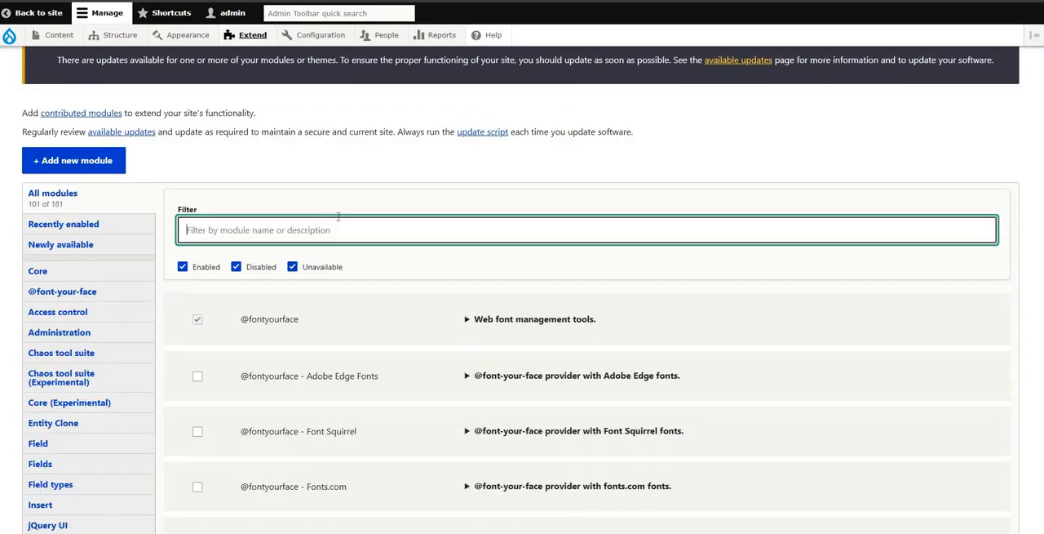
text(cap)
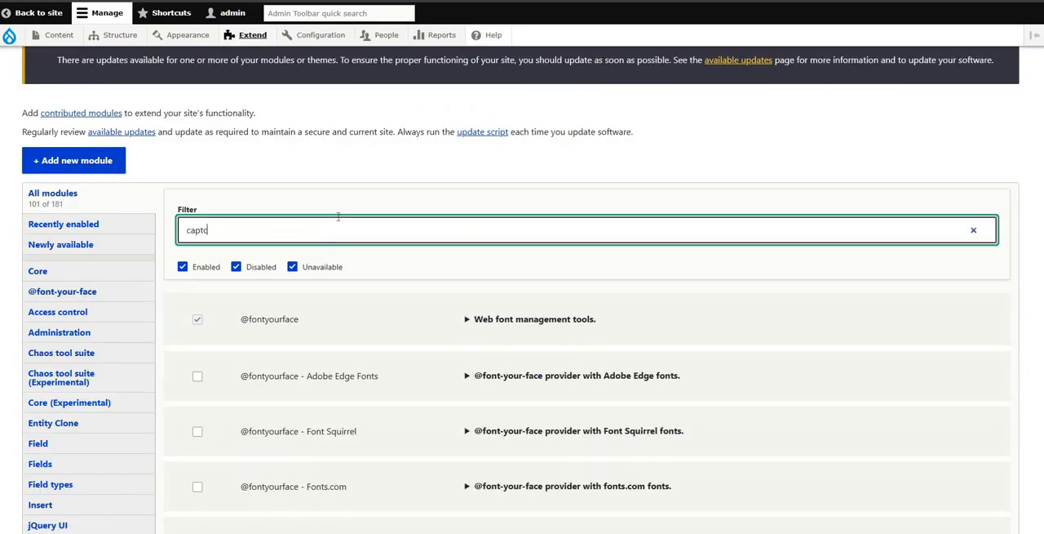
text(tc)
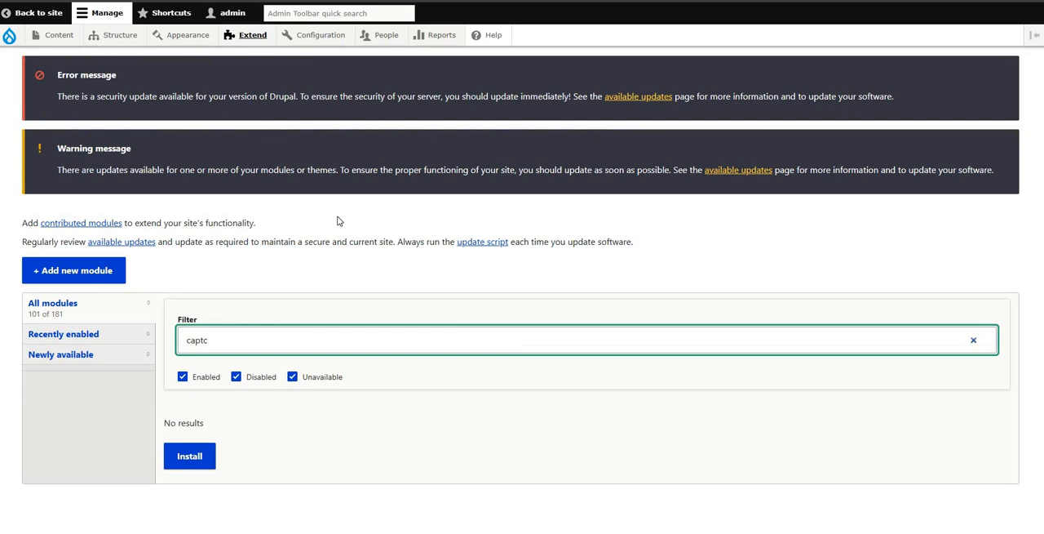
text(ha)
scroll(368, 326, down, 2)
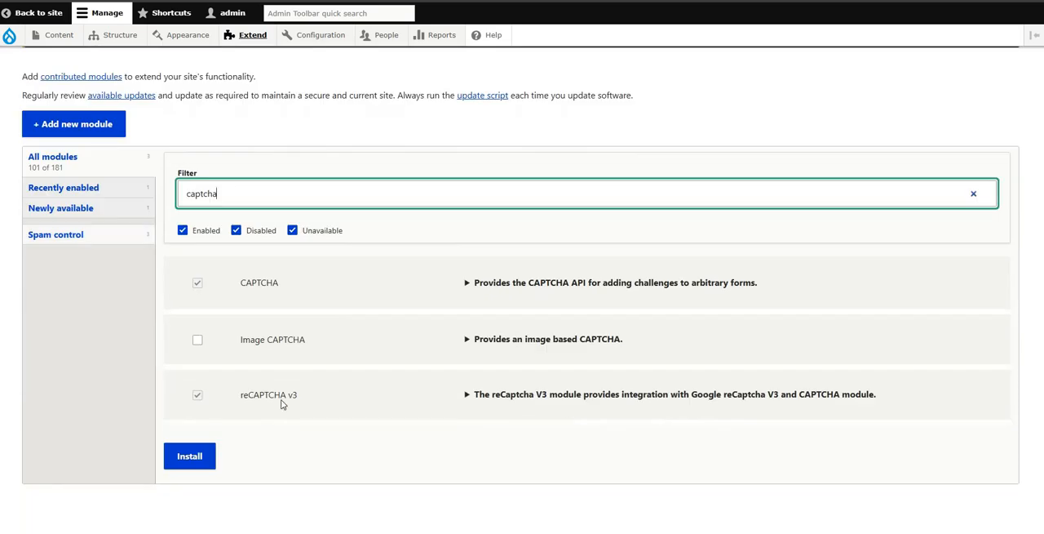
Step: Check the reCAPTCHA v3 and CAPTCHA entries in the filtered module list
triple_click(244, 398)
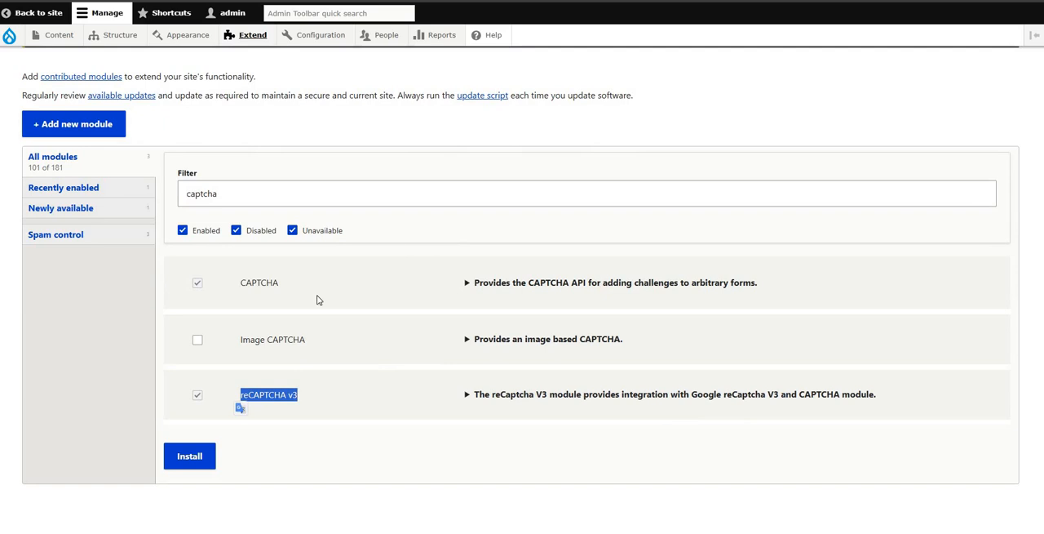
click(359, 284)
triple_click(233, 397)
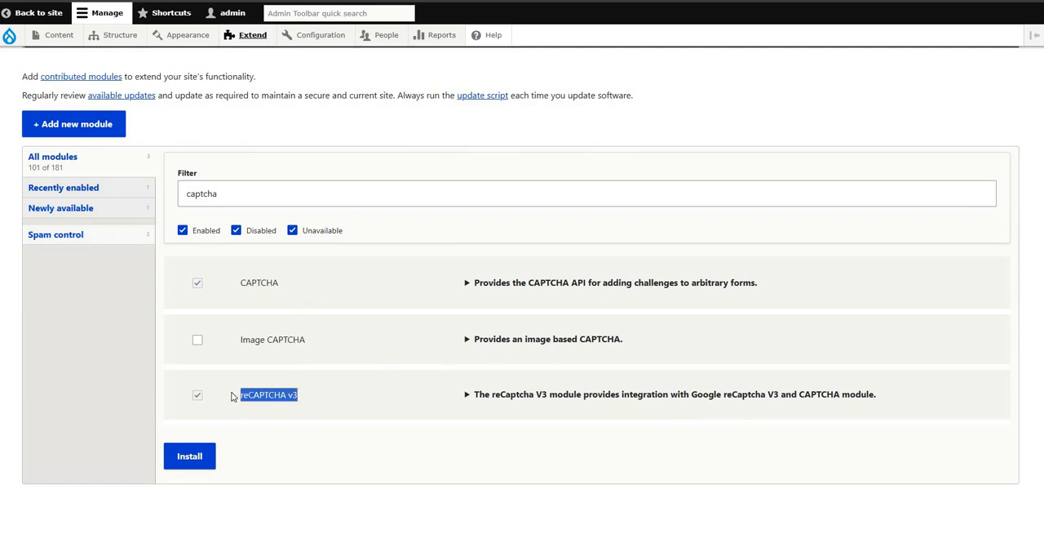
triple_click(244, 290)
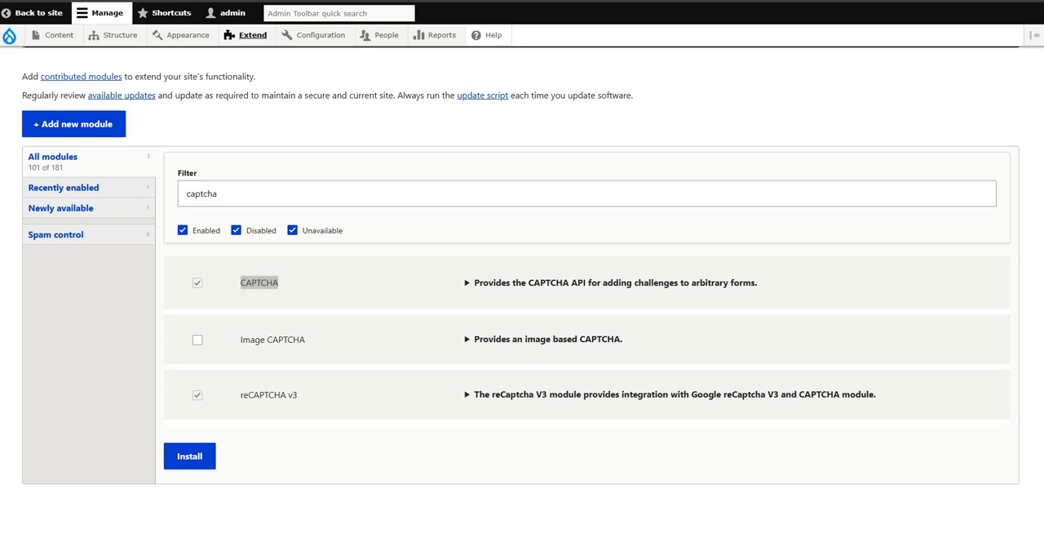
Step: Search Google for "drupal captcha module" in a new browser tab and open the CAPTCHA project page on drupal.org
key(ctrl+t)
text(drupal)
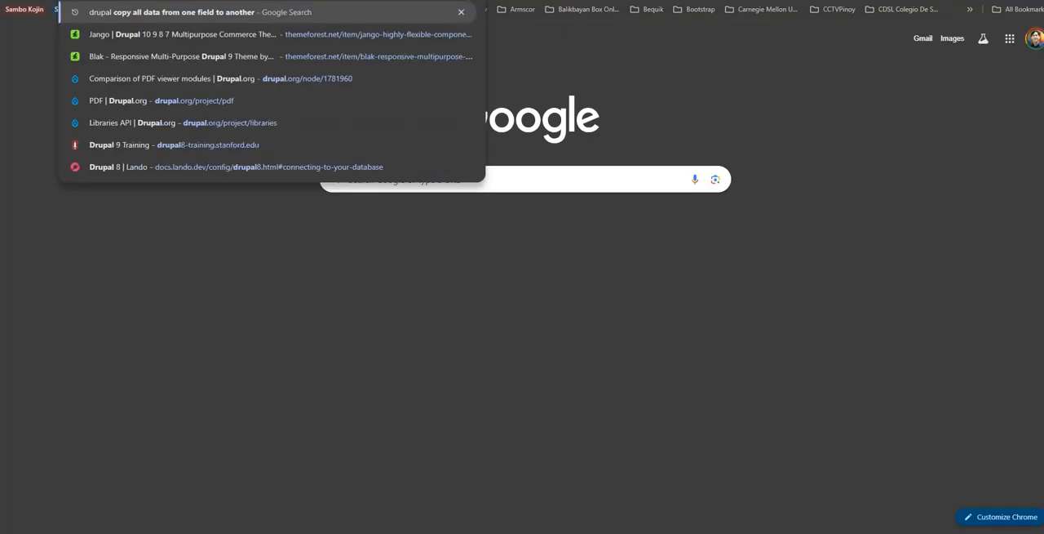
text( captcha module)
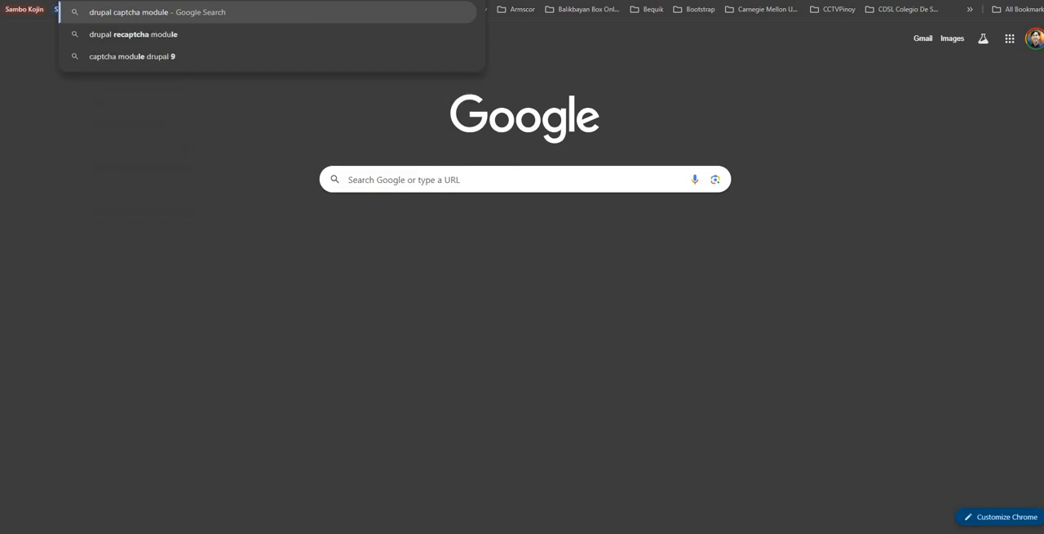
key(Return)
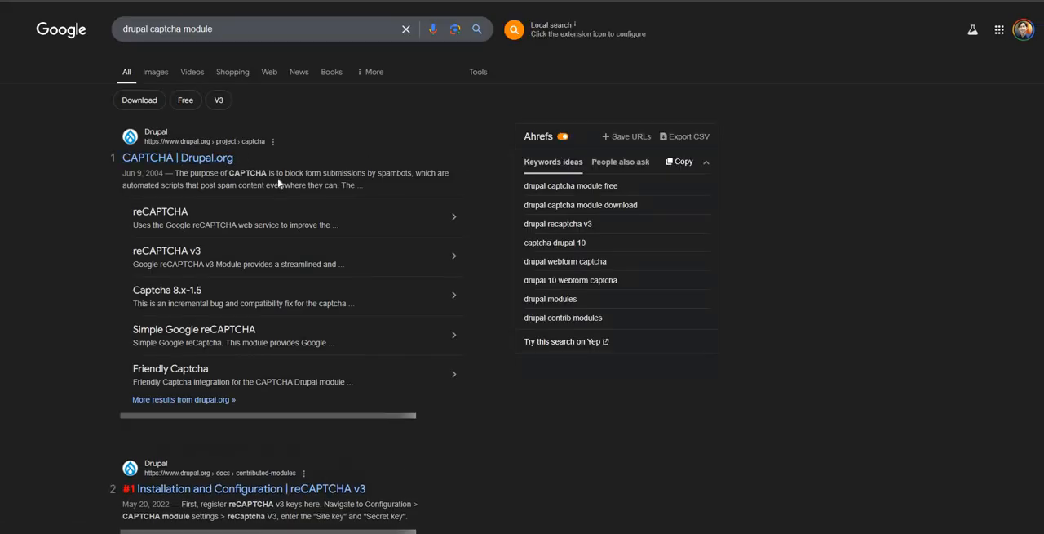
click(197, 159)
Step: Review the CAPTCHA project's releases, check release 2.0.7's Drupal compatibility, and open that release's page
scroll(424, 172, down, 3)
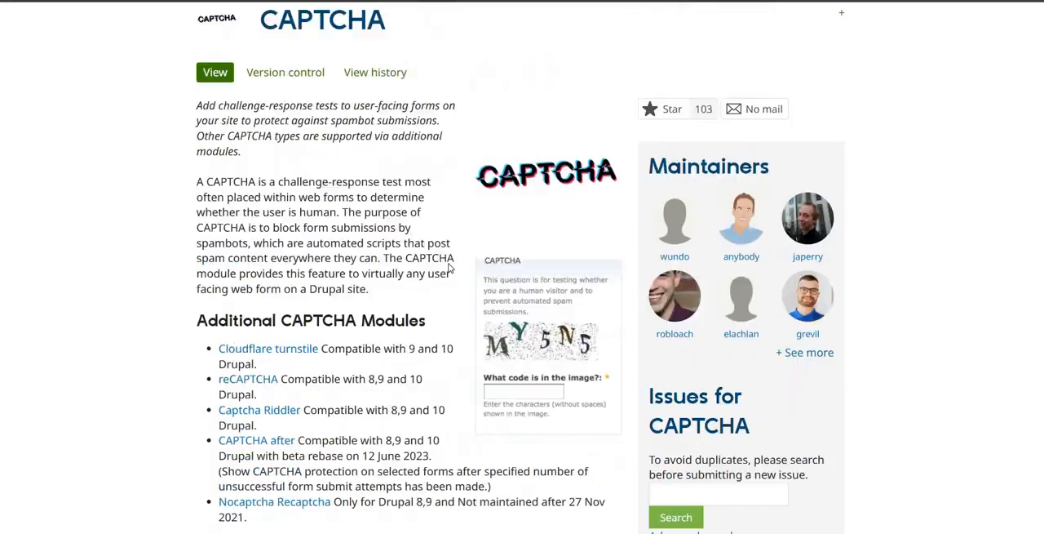
scroll(433, 285, down, 15)
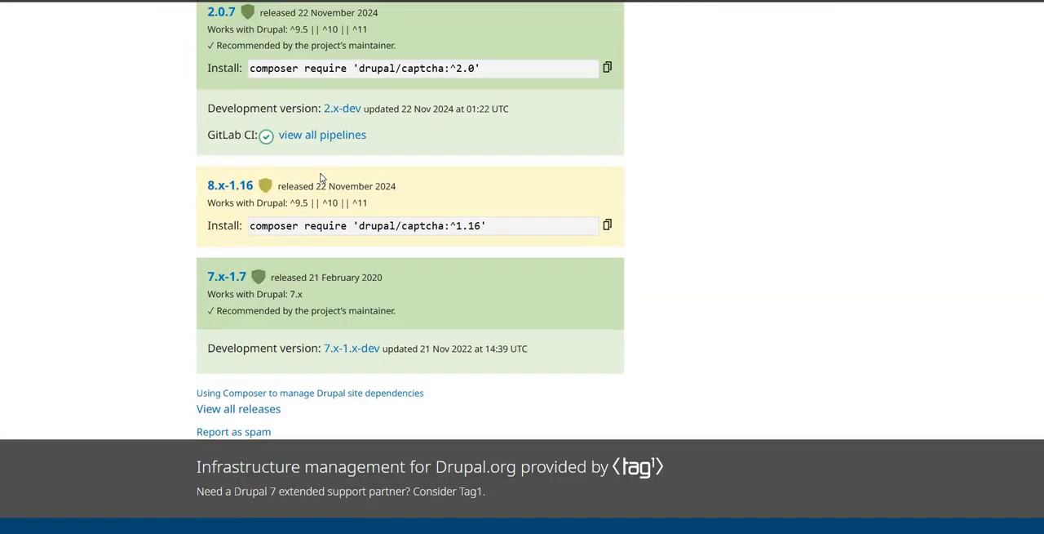
scroll(295, 257, up, 3)
drag(345, 231, 311, 232)
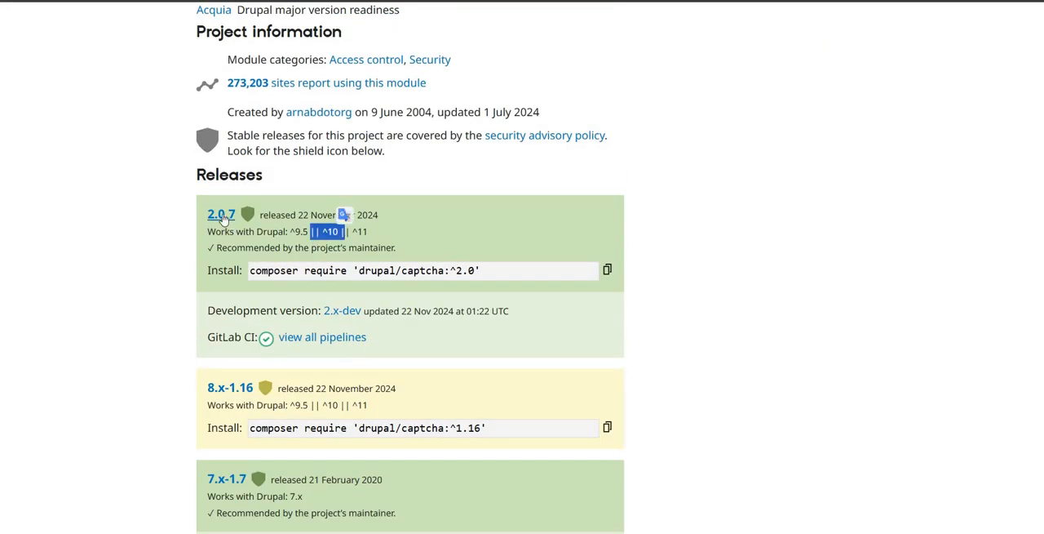
click(255, 210)
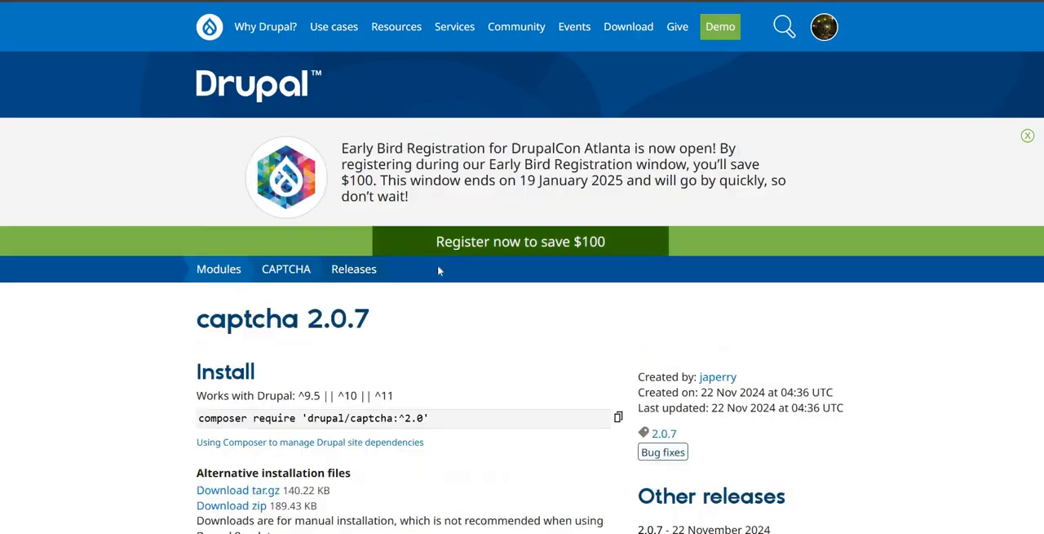
Step: Look over the captcha 2.0.7 release page, then return to the site's module list and check the CAPTCHA module's entry
scroll(437, 270, down, 7)
scroll(438, 271, up, 2)
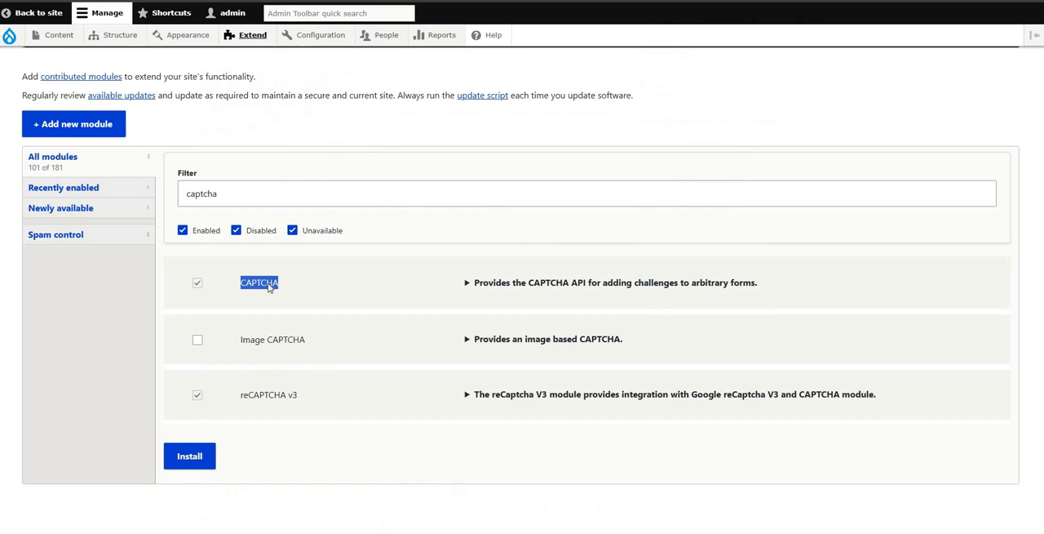
click(215, 287)
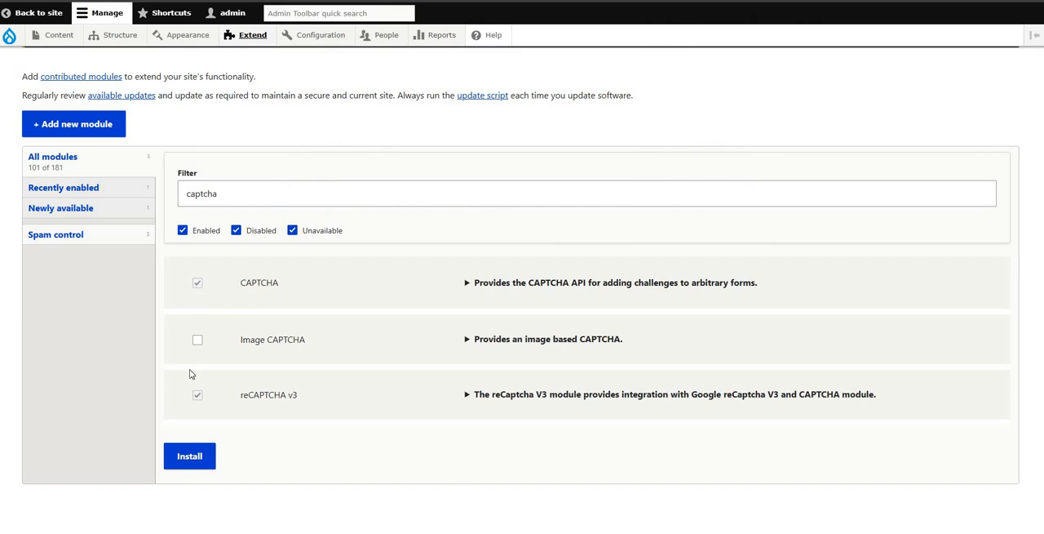
Step: Expand the reCAPTCHA v3 module's details in the module list and open its configuration page
click(198, 395)
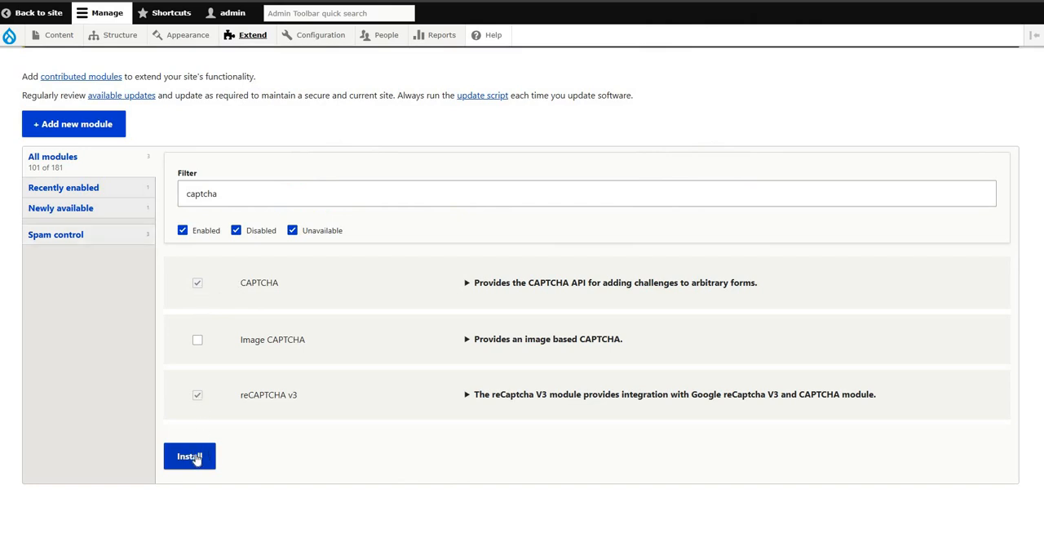
click(200, 456)
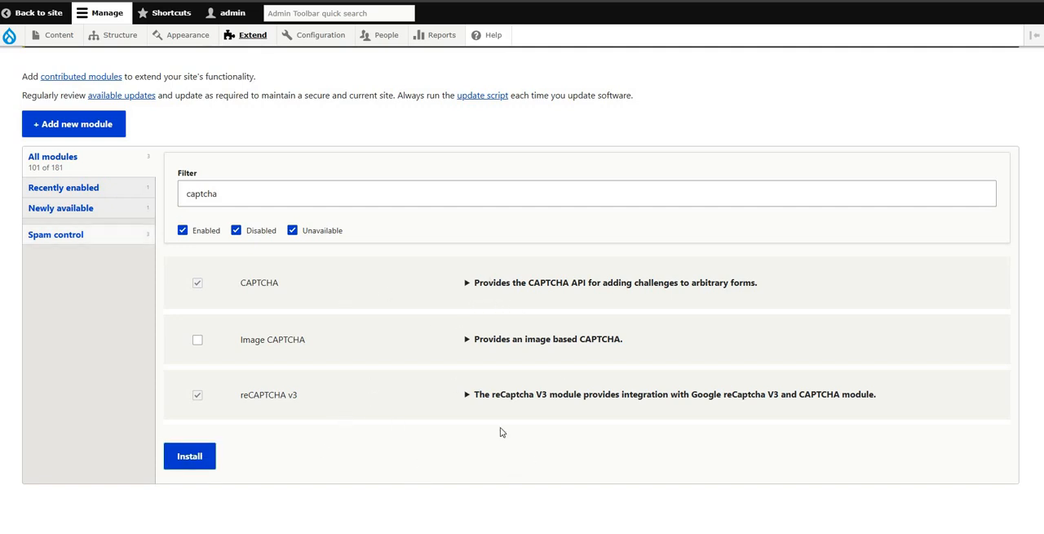
click(470, 397)
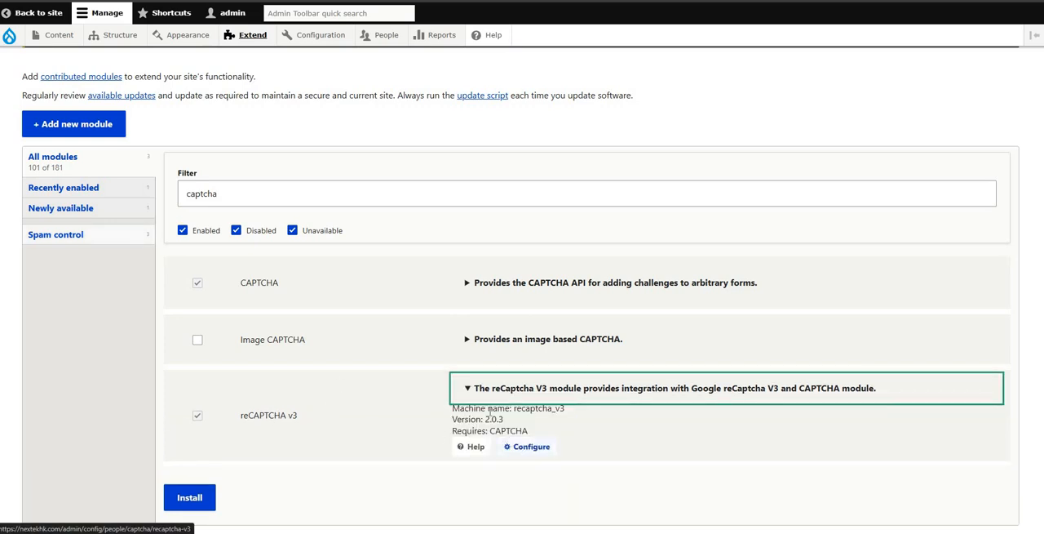
click(513, 448)
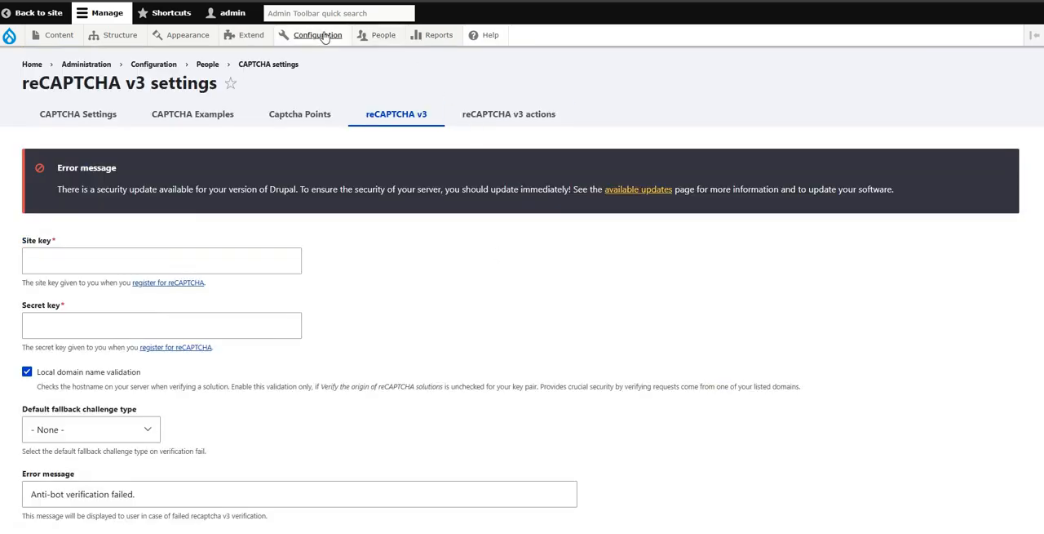
Step: Open the general CAPTCHA settings page from the site's People configuration
mouse_move(325, 37)
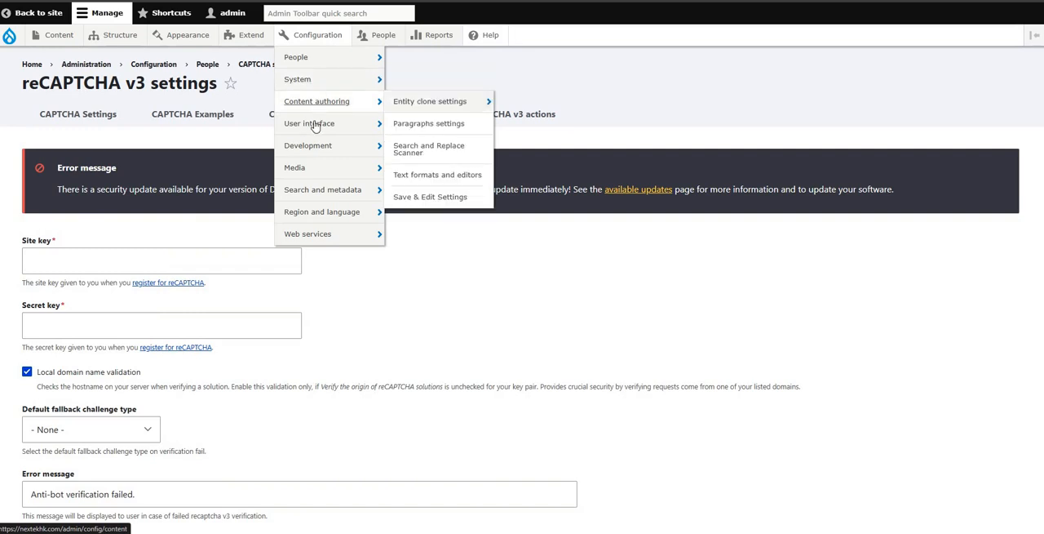
mouse_move(323, 173)
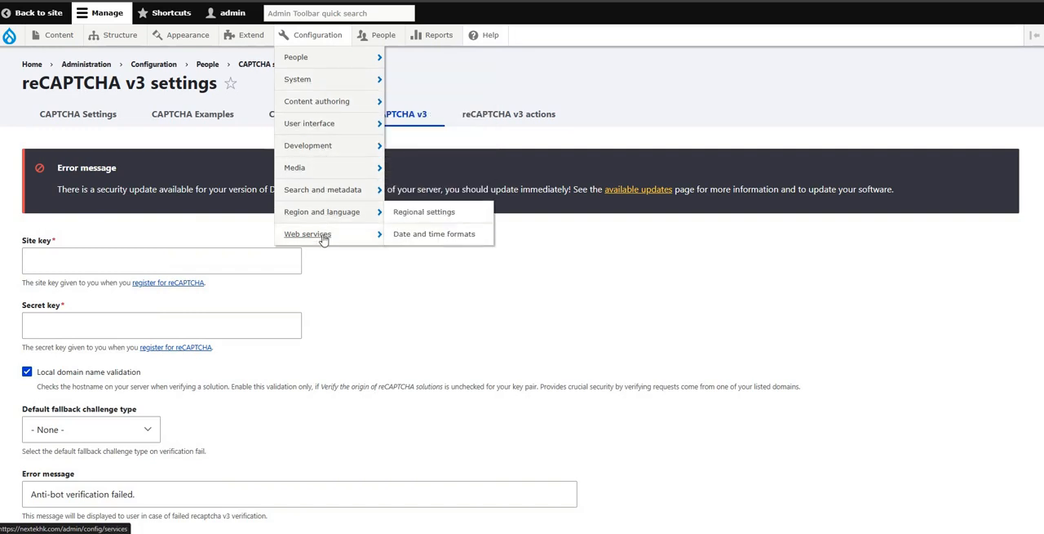
mouse_move(335, 64)
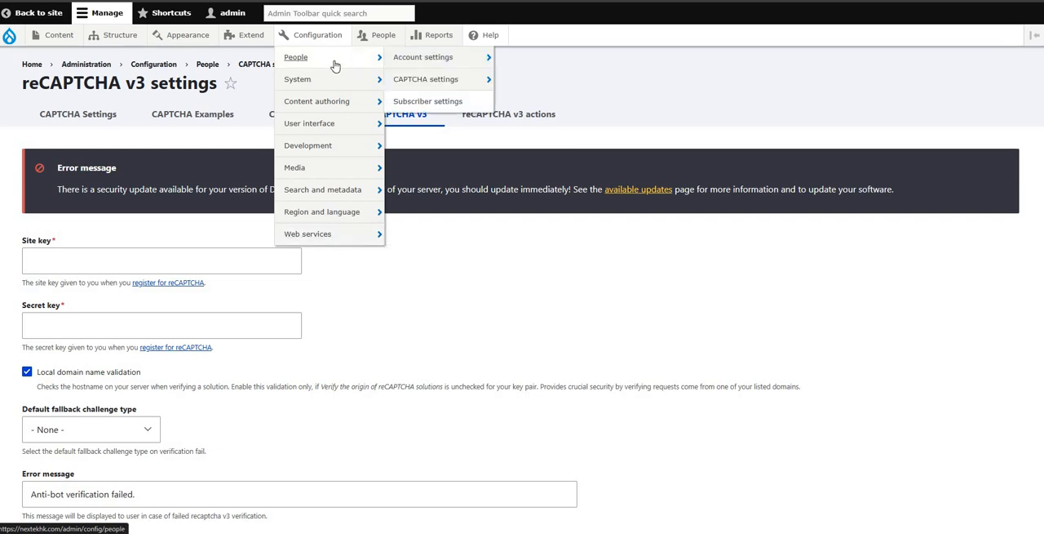
mouse_move(441, 87)
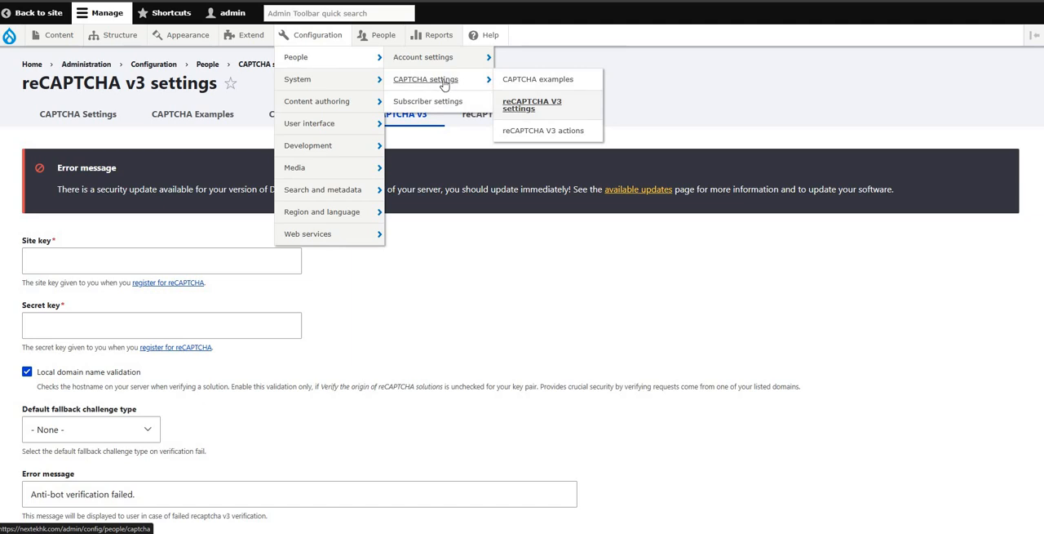
click(444, 85)
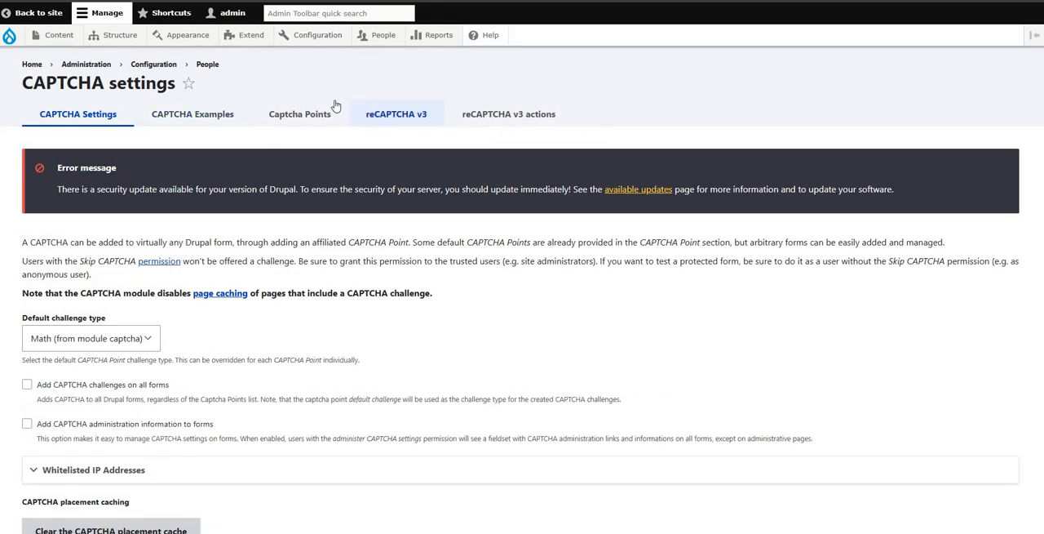
Step: Switch from the general CAPTCHA settings back to the reCAPTCHA v3 settings
drag(67, 82, 462, 167)
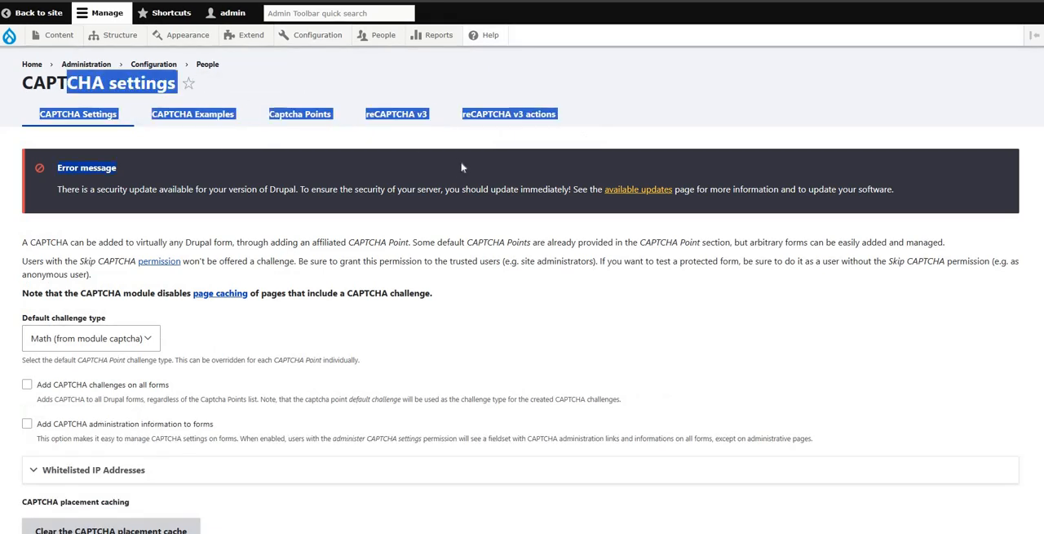
drag(365, 114, 400, 119)
click(399, 119)
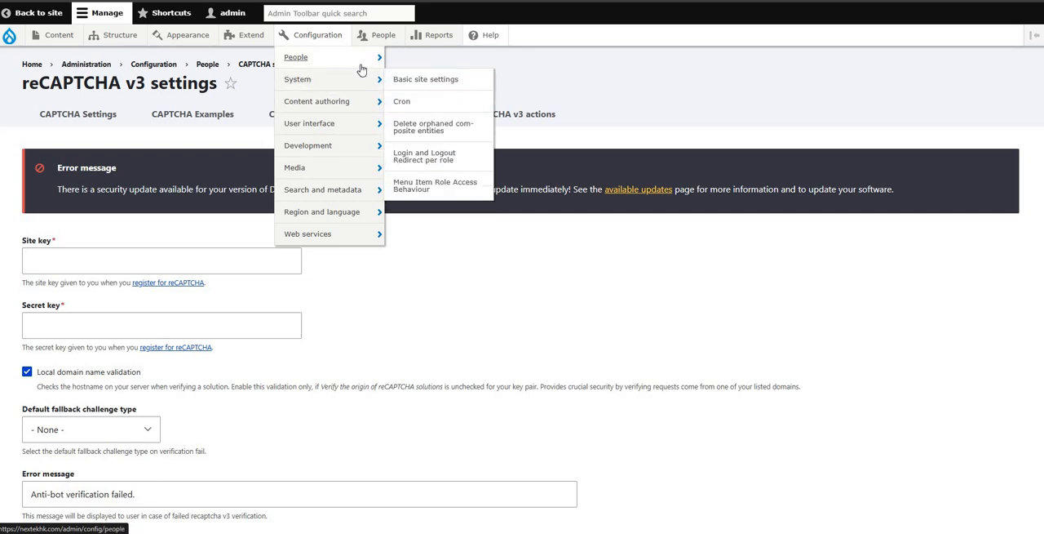
mouse_move(457, 80)
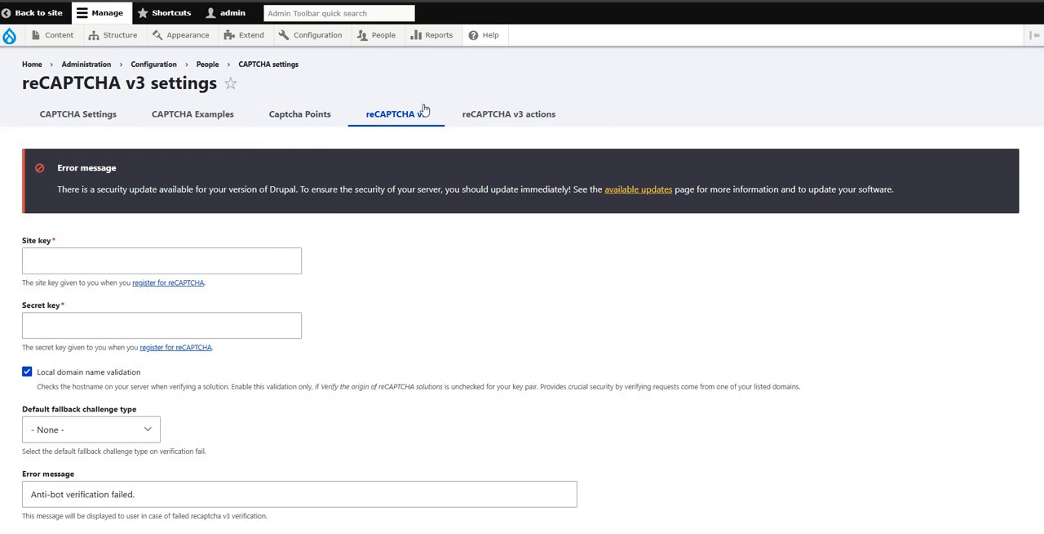
Step: Examine the reCAPTCHA v3 settings form, especially the required site key and secret key fields
click(204, 263)
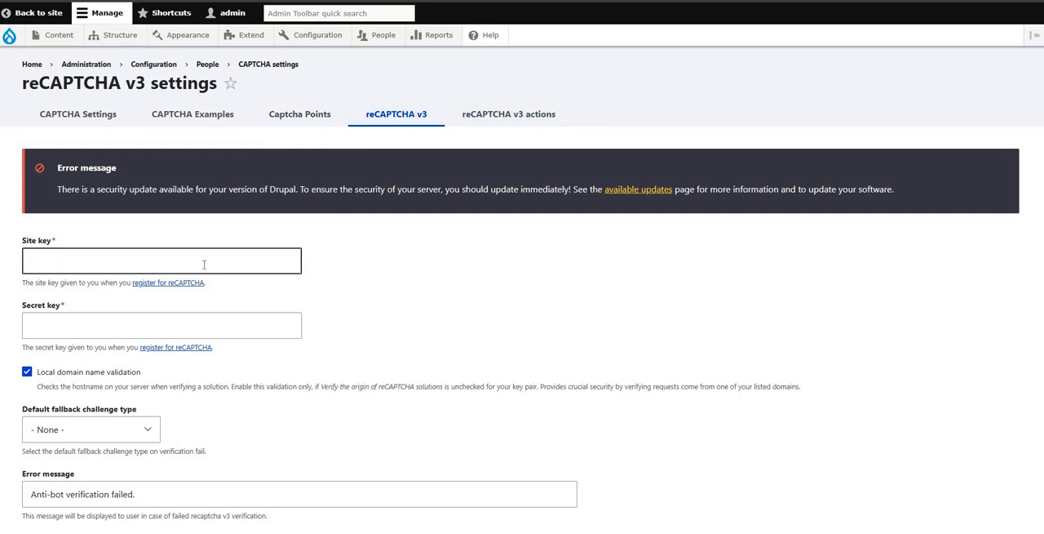
click(206, 264)
click(410, 254)
scroll(357, 203, down, 4)
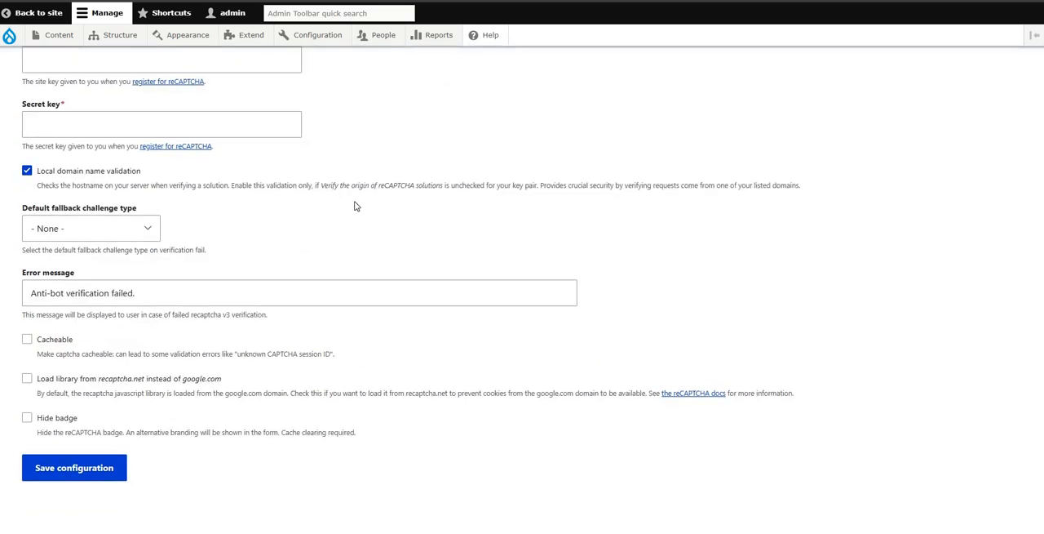
scroll(377, 207, up, 4)
drag(19, 240, 82, 241)
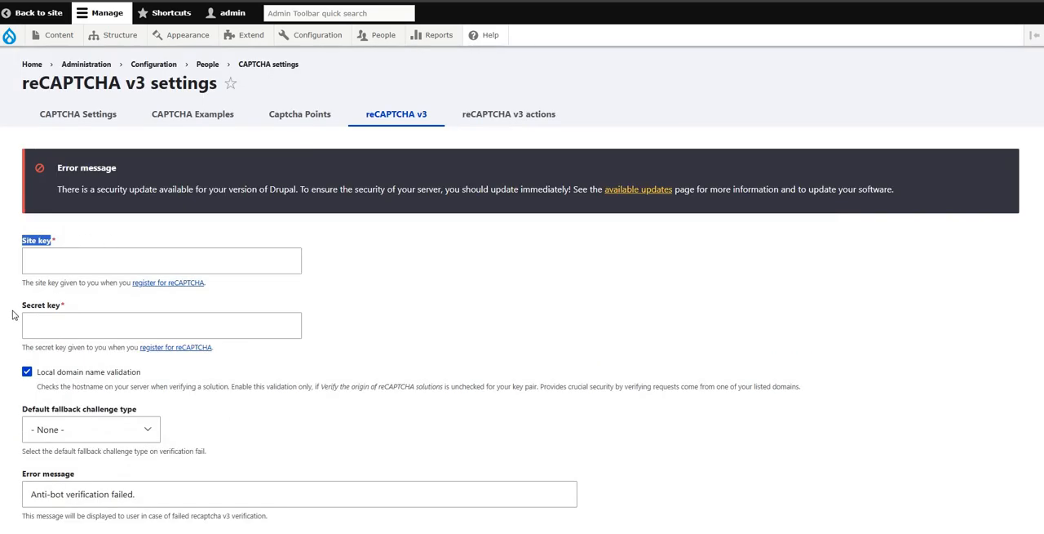
drag(20, 305, 430, 313)
click(449, 315)
Step: Open the reCAPTCHA registration link below the site key in a new tab and switch to the Google reCAPTCHA console
right_click(186, 287)
click(274, 20)
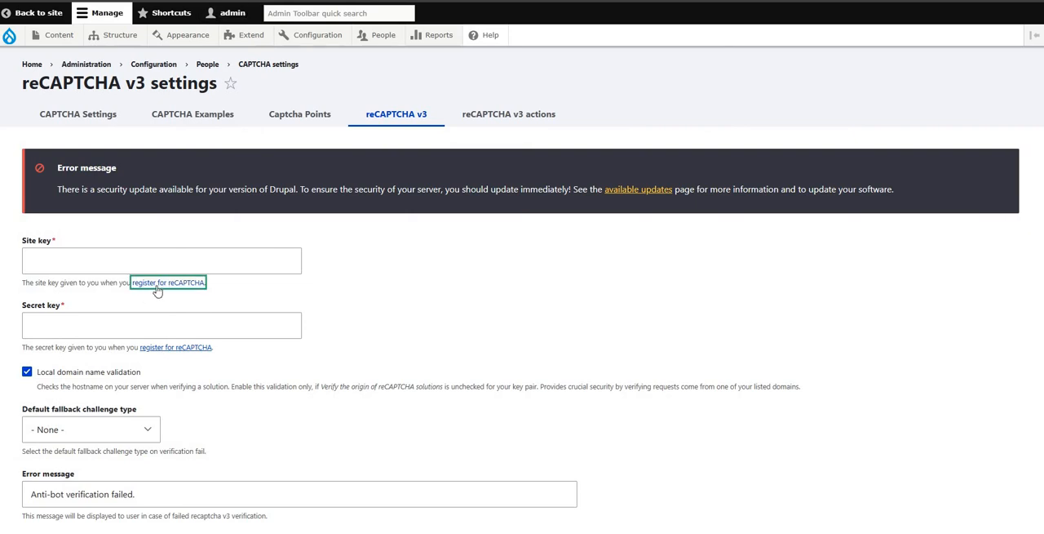
right_click(157, 292)
click(206, 24)
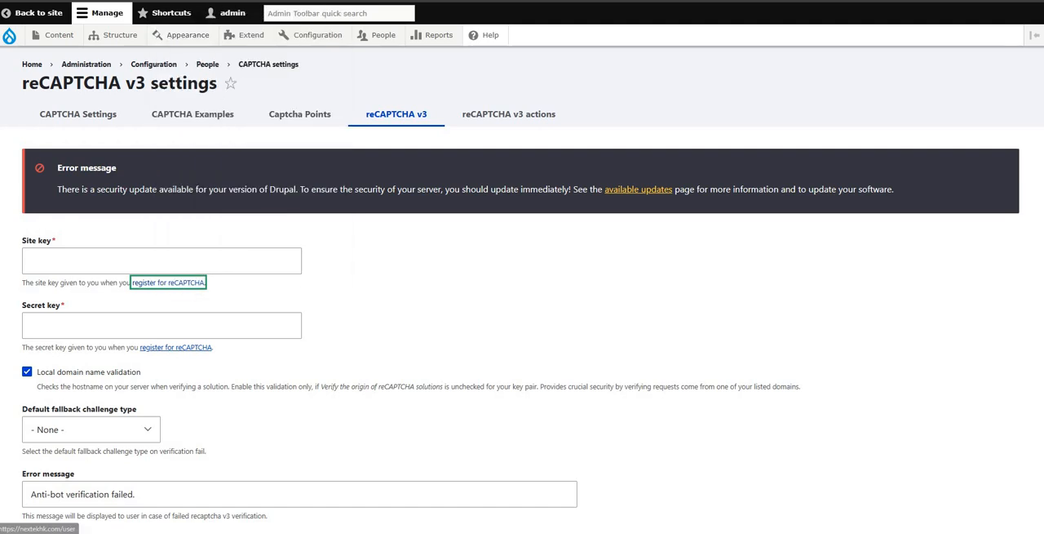
key(ctrl+Tab)
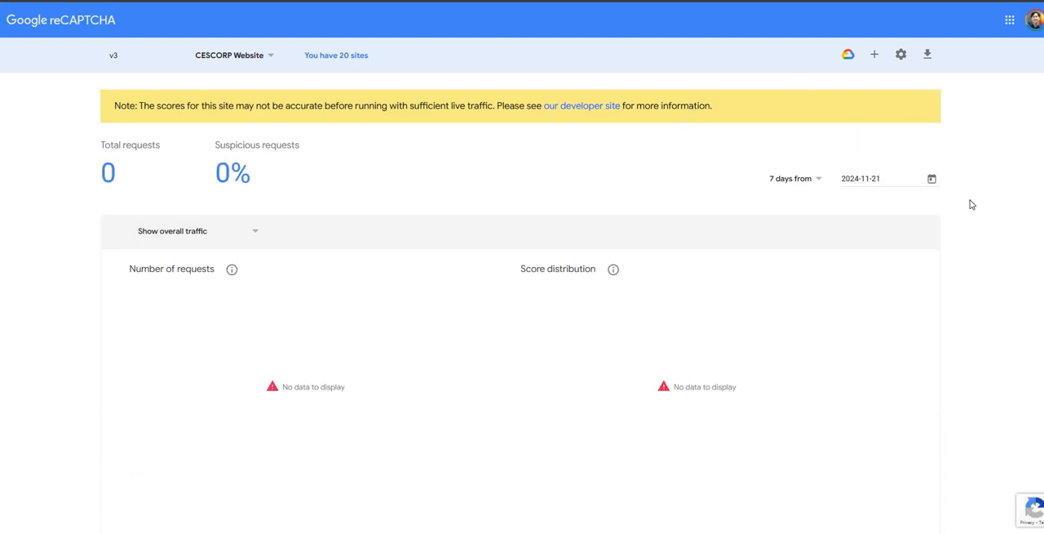
Step: Start registering a new site in Google reCAPTCHA and check its Score based (v3) type against the Drupal reCAPTCHA v3 settings
scroll(987, 182, down, 3)
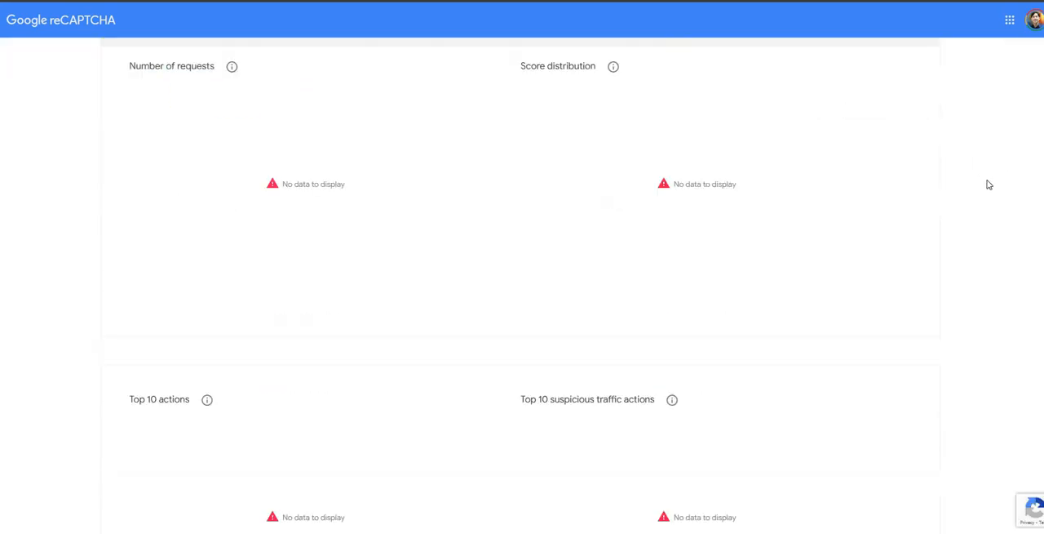
scroll(989, 185, up, 3)
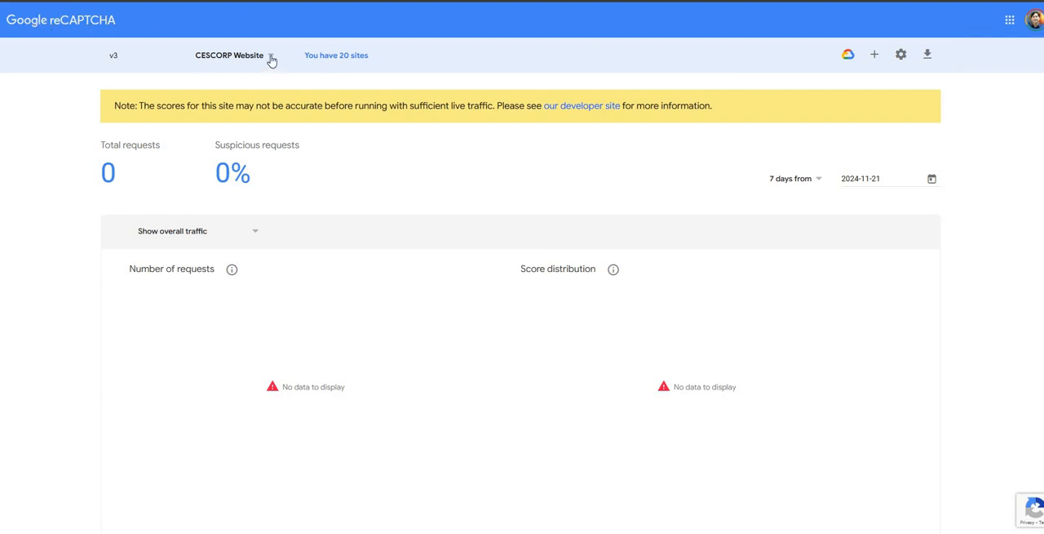
click(874, 57)
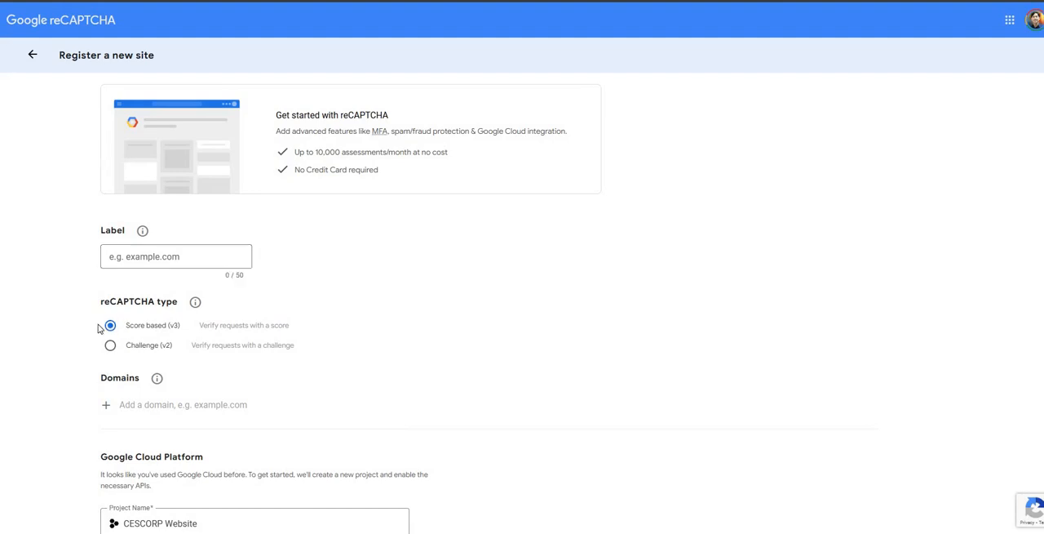
drag(98, 324, 176, 329)
click(188, 1)
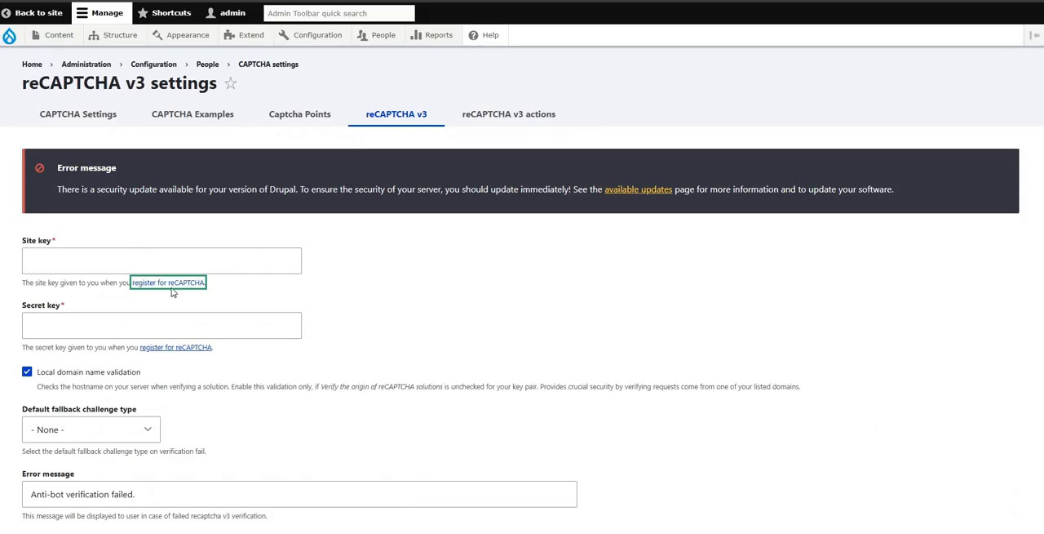
click(169, 283)
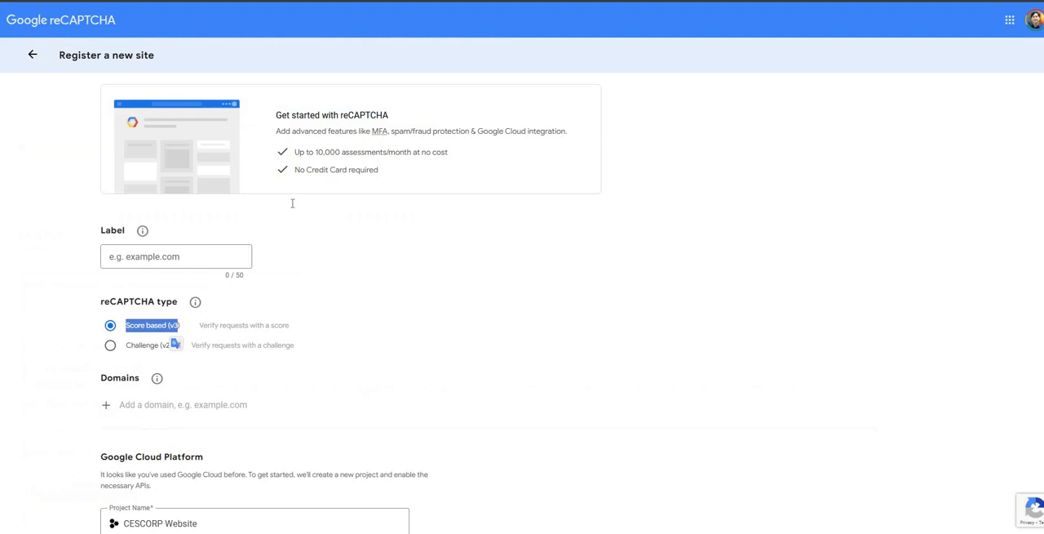
Step: Set the new reCAPTCHA site's label to "NekTek Hong Kong"
click(215, 259)
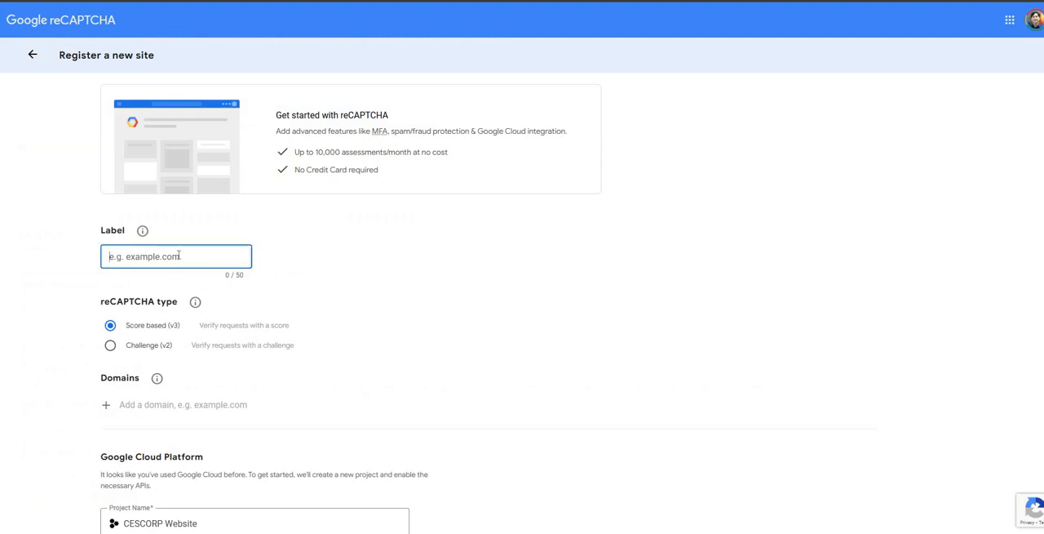
text(NekTek Hong Kong)
click(357, 275)
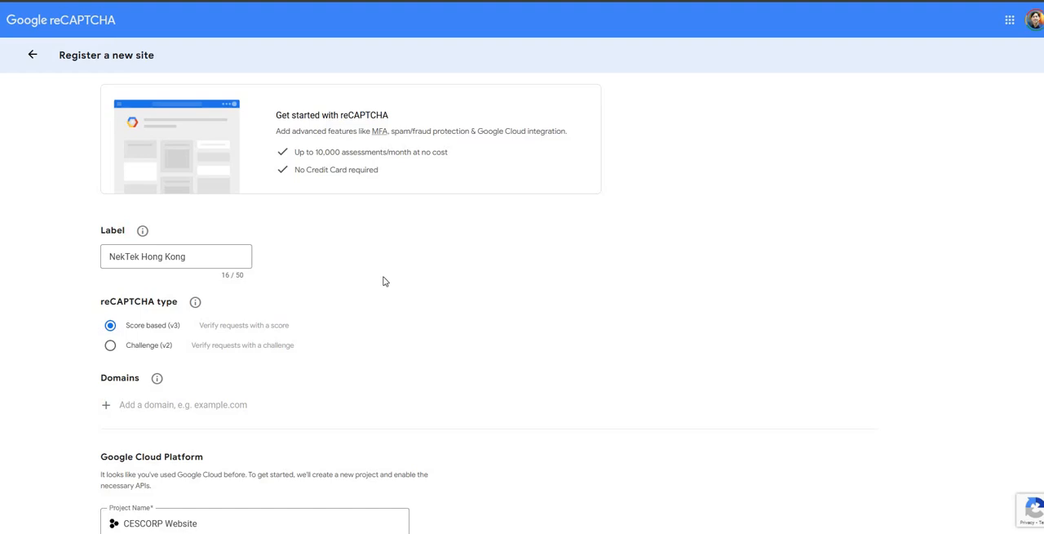
scroll(384, 280, down, 2)
click(137, 254)
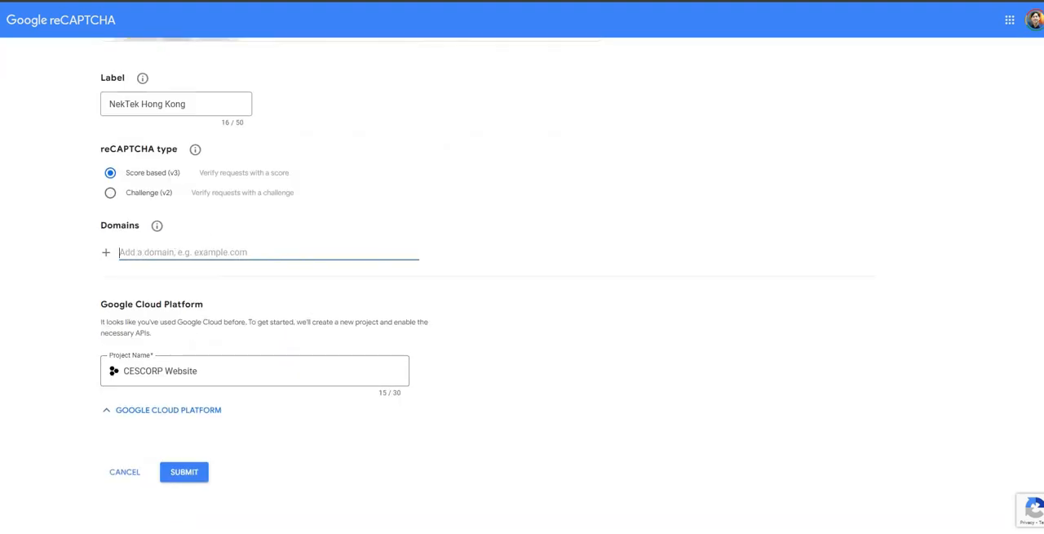
click(283, 100)
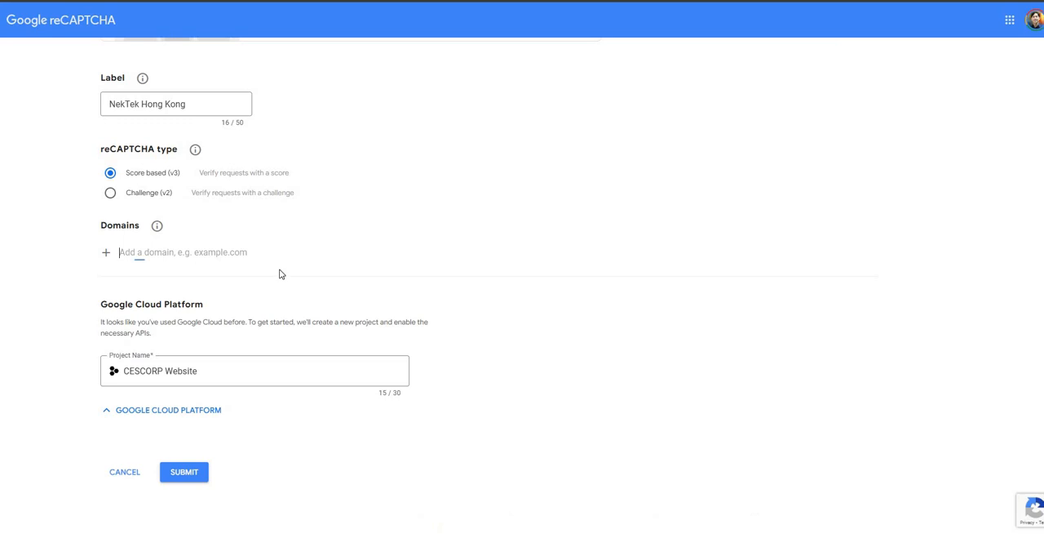
click(281, 254)
text(https://nextekhk.com/)
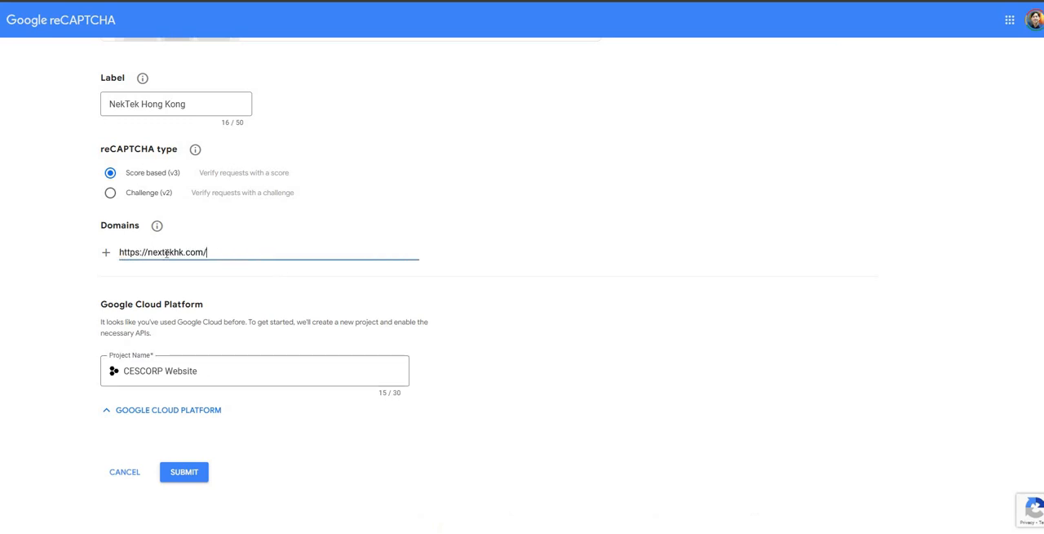
key(ctrl+z)
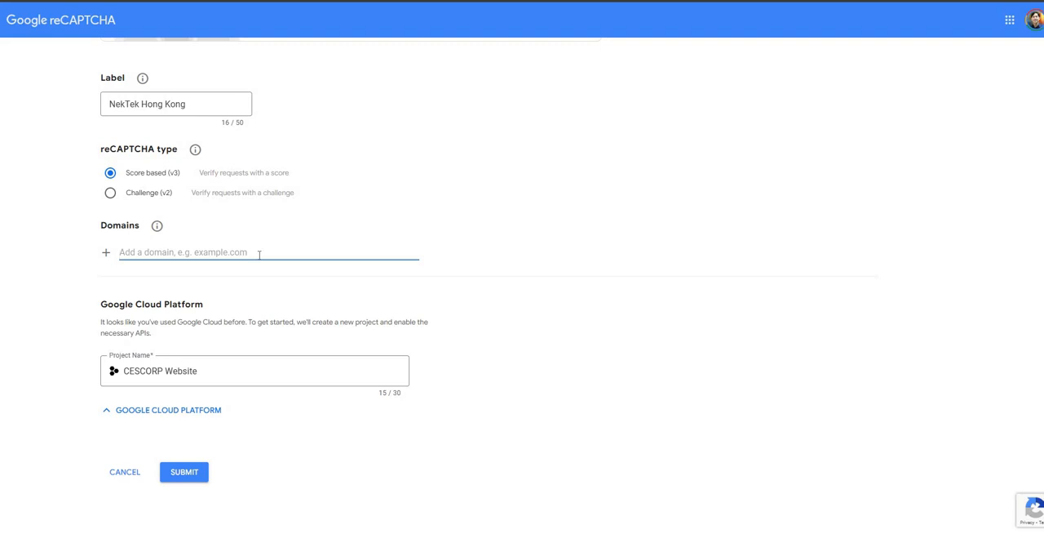
text(https://nextekhk.com/)
drag(147, 252, 71, 256)
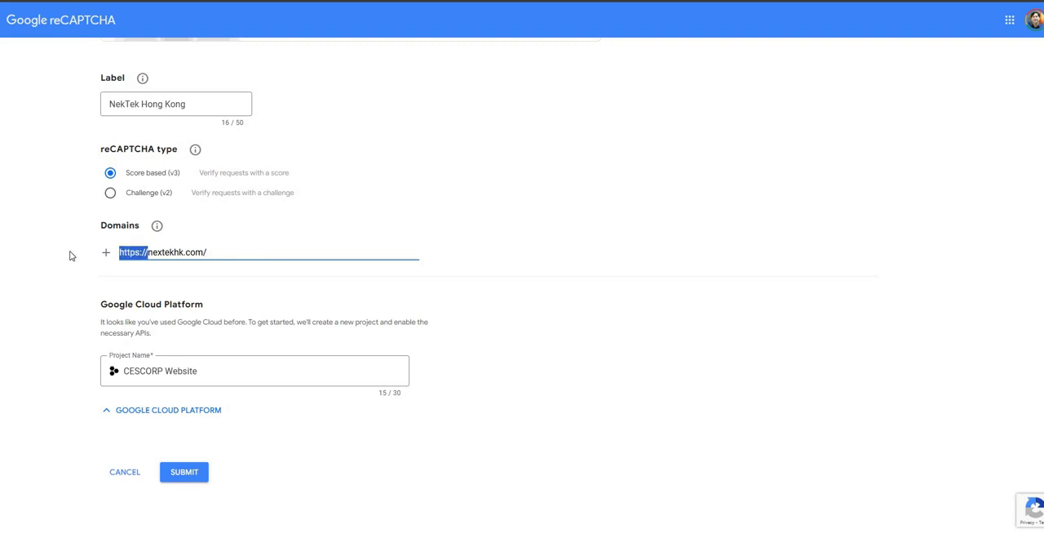
key(BackSpace)
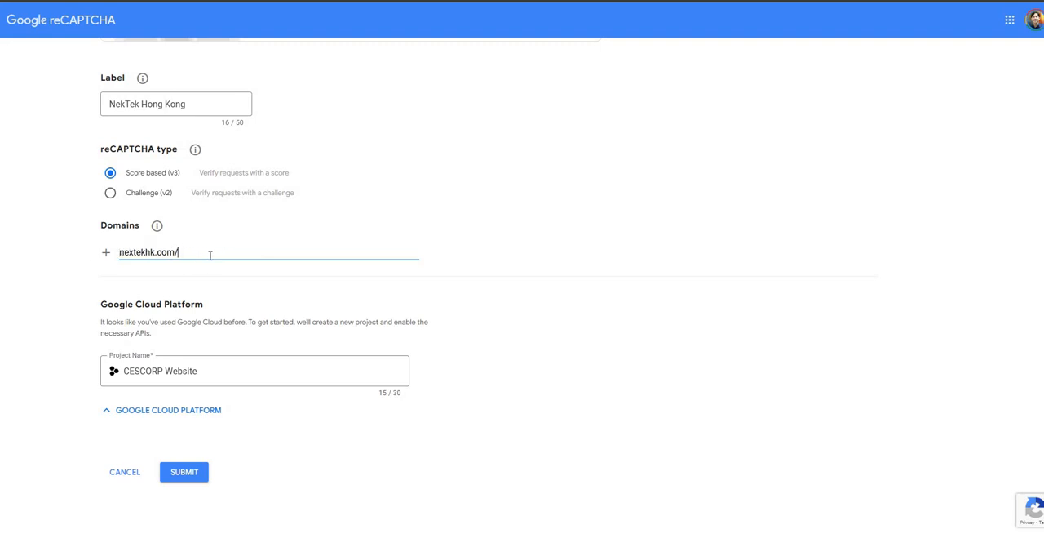
drag(192, 254, 115, 258)
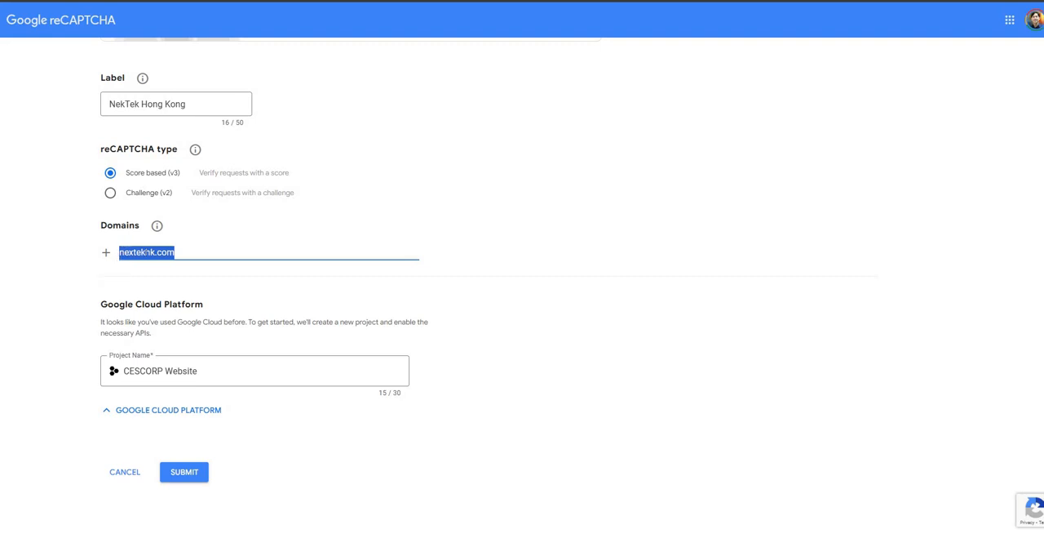
key(Right)
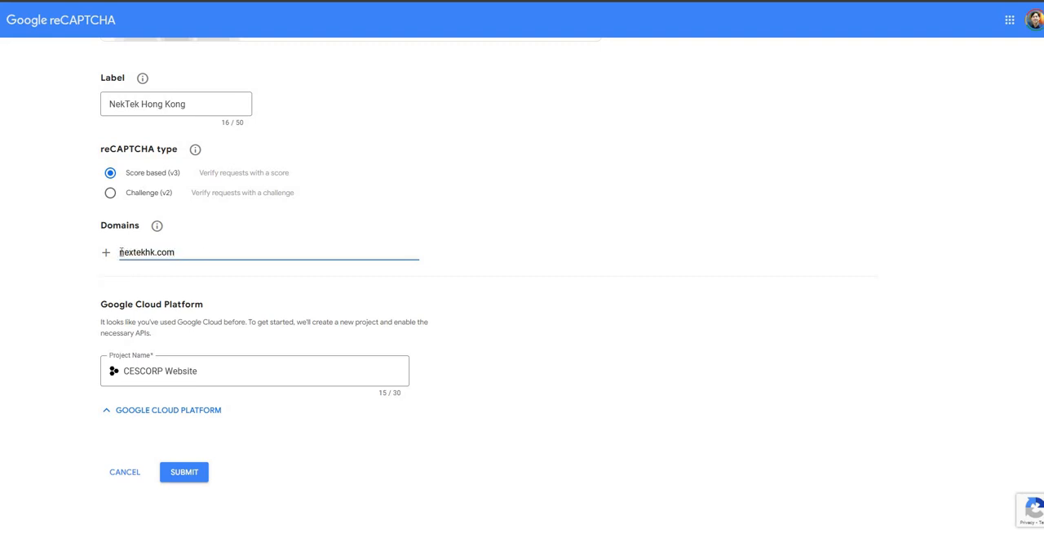
drag(119, 252, 183, 250)
click(192, 252)
Step: Replace the Google Cloud project name with the label text "NekTek Hong Kong"
drag(237, 373, 93, 373)
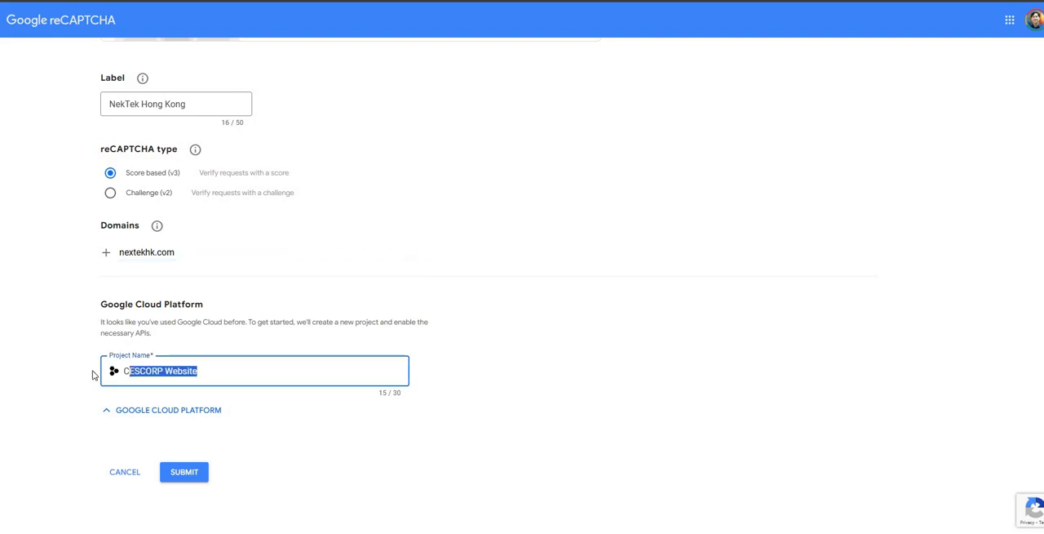
drag(200, 104, 56, 102)
key(ctrl+c)
drag(201, 373, 99, 374)
key(ctrl+v)
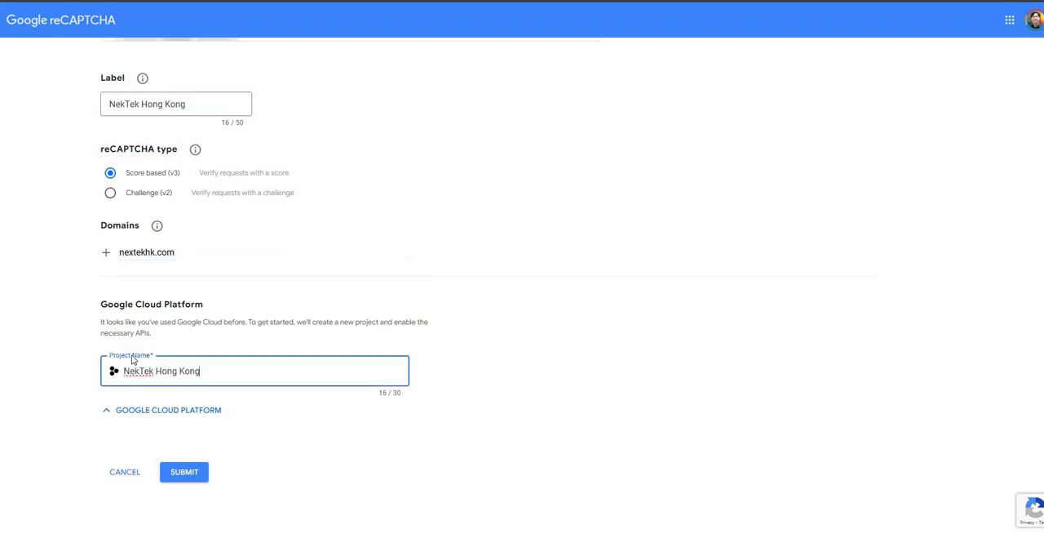
Step: Review the Google Cloud Platform section and submit the reCAPTCHA site registration
click(479, 385)
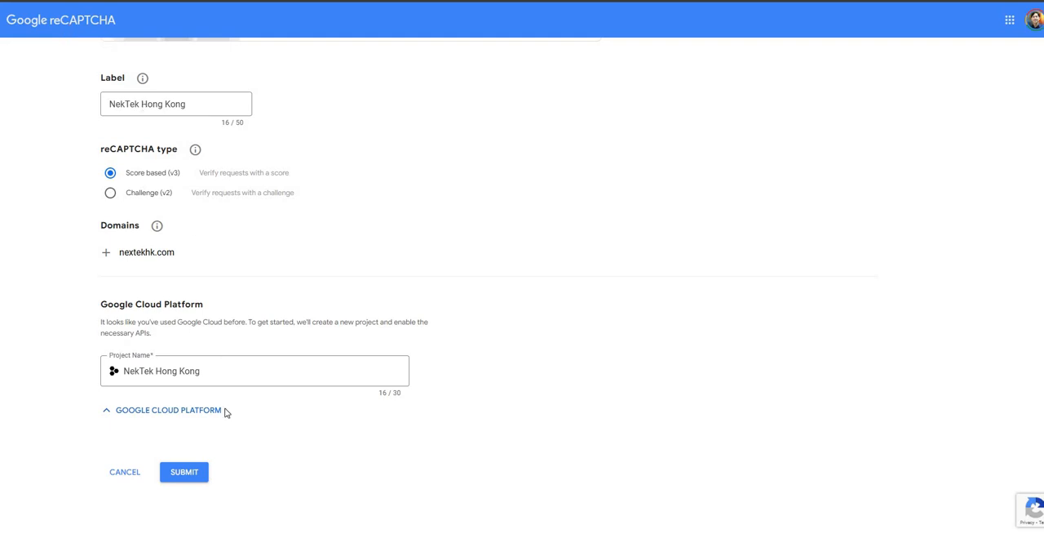
click(136, 415)
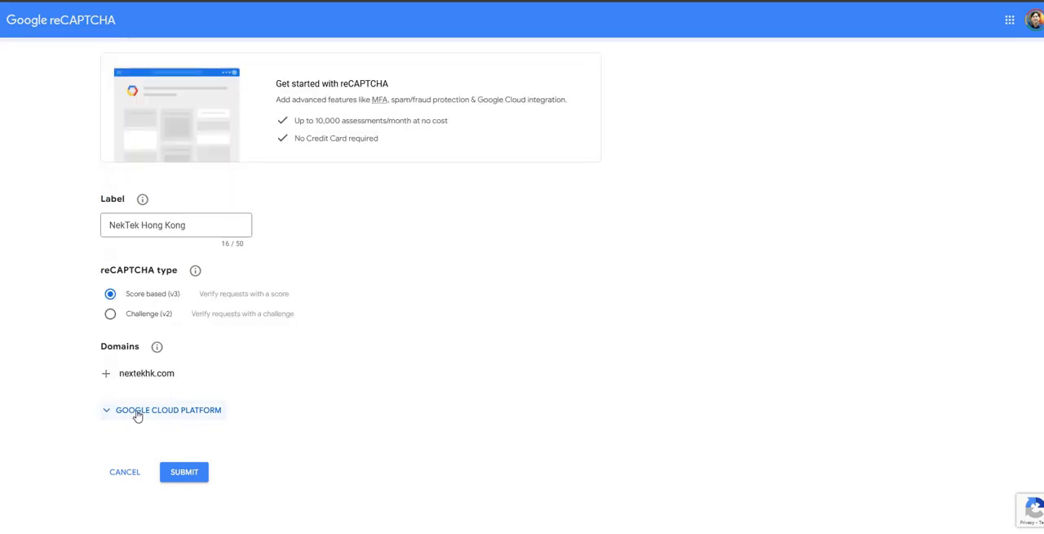
click(140, 412)
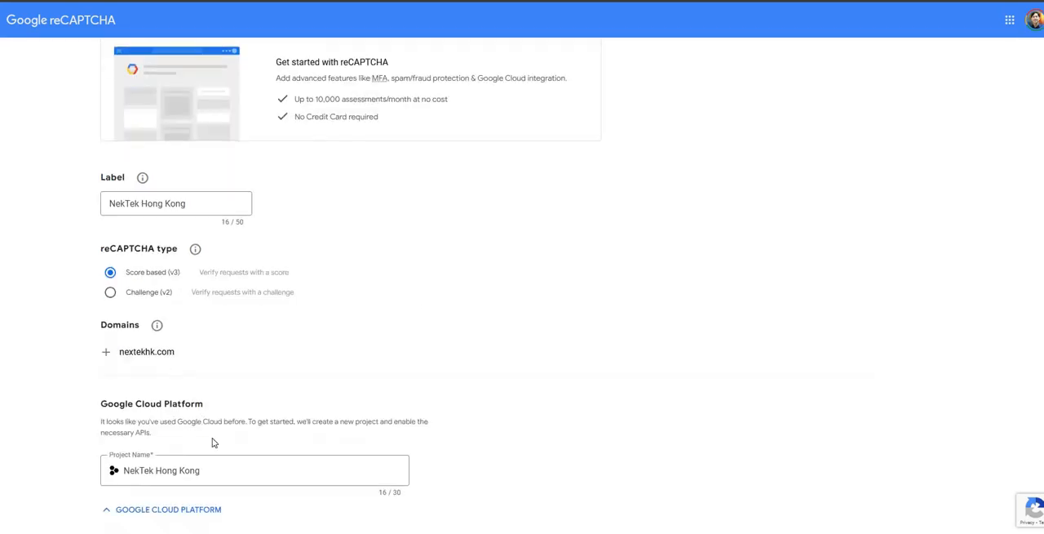
click(132, 412)
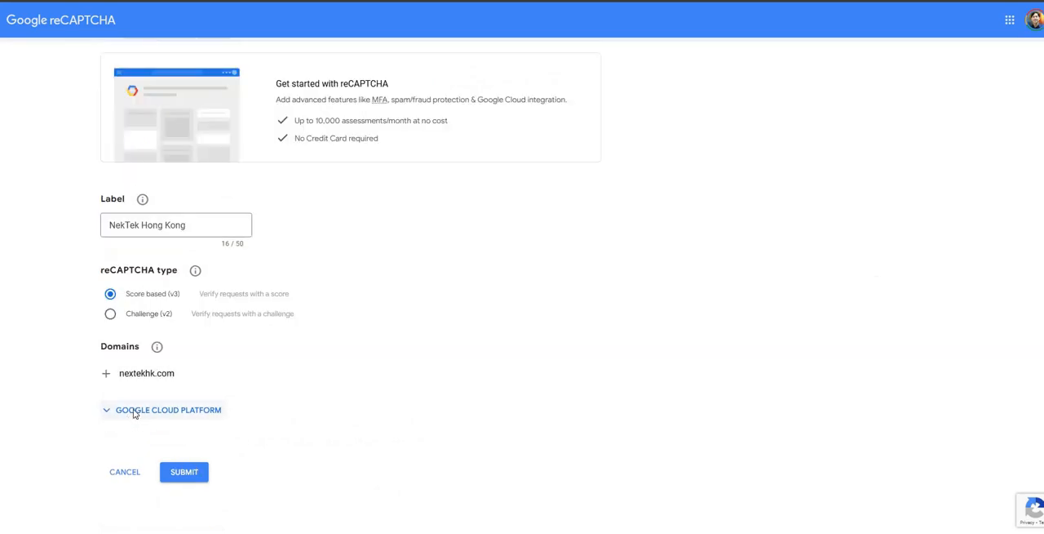
click(135, 411)
click(186, 478)
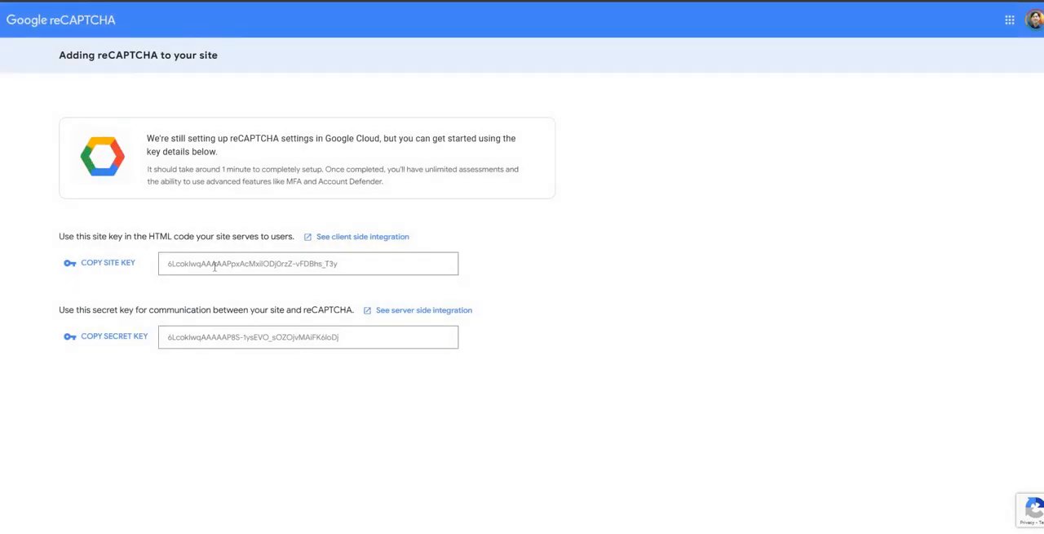
Step: Copy the generated site key from Google reCAPTCHA into the Site key field of Drupal's reCAPTCHA v3 settings
drag(168, 265, 345, 270)
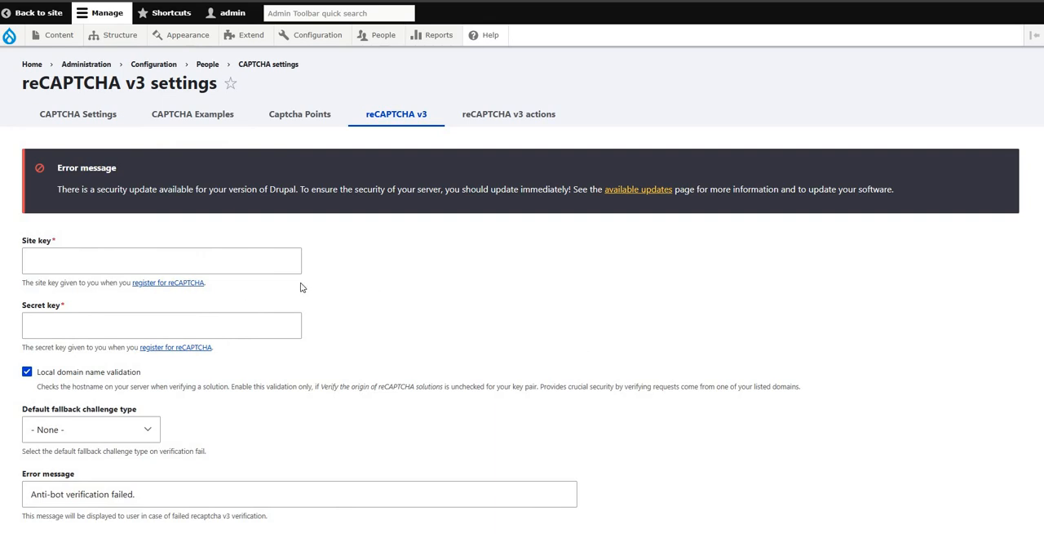
click(194, 259)
click(193, 260)
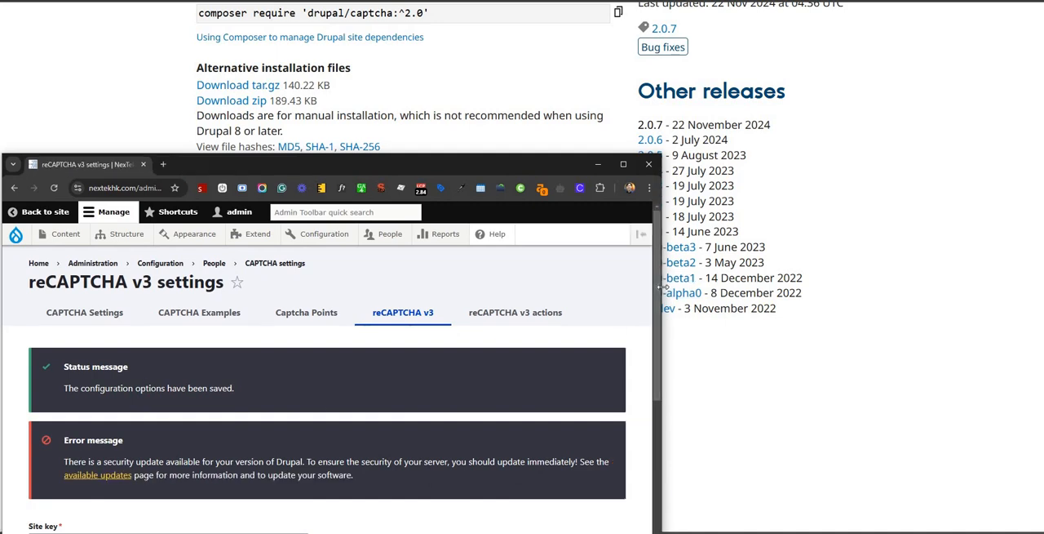
Step: Widen the browser window, open the public NexTek site's Contact Us page and examine its contact form
drag(656, 290, 921, 287)
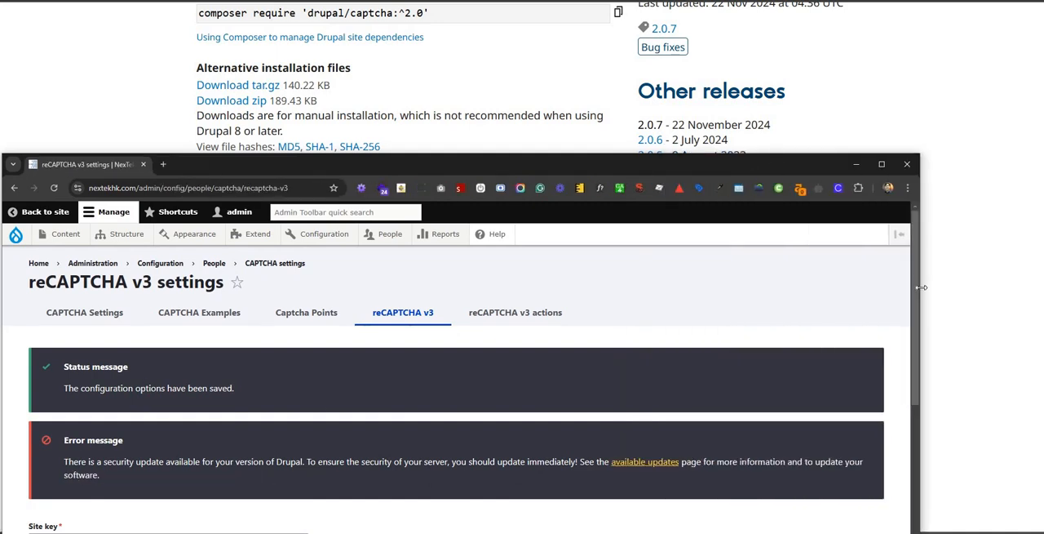
drag(645, 166, 0, 217)
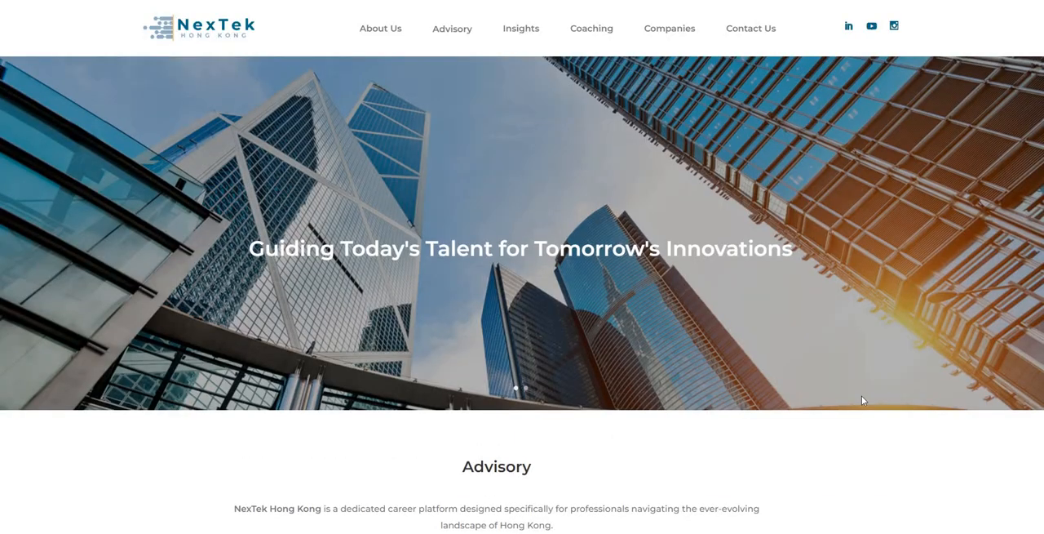
scroll(862, 398, down, 4)
scroll(814, 93, up, 4)
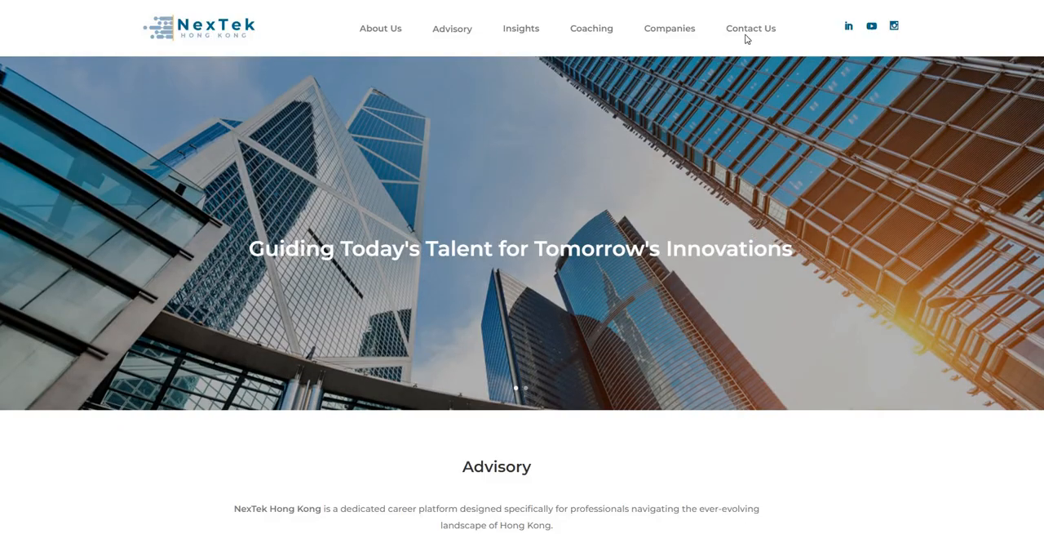
click(749, 33)
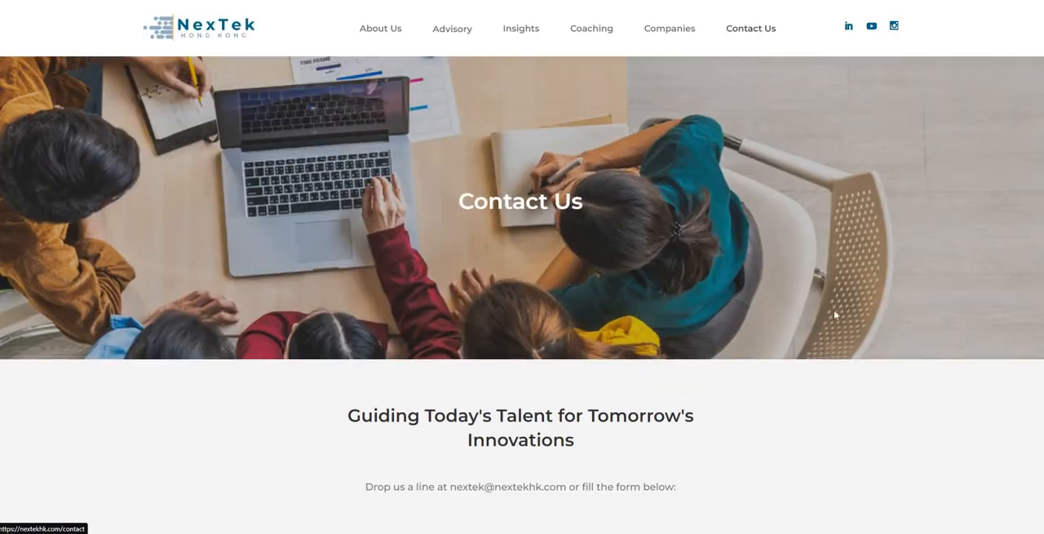
scroll(834, 310, down, 5)
scroll(834, 325, down, 2)
scroll(860, 345, up, 6)
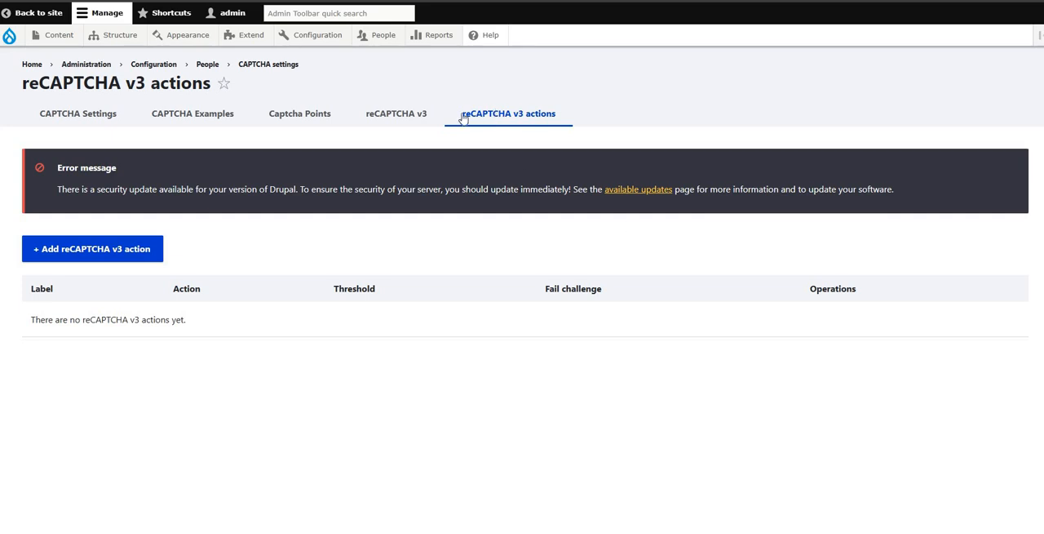
Step: Start a new reCAPTCHA v3 action in Drupal and label it "Contact Form"
drag(522, 107, 529, 119)
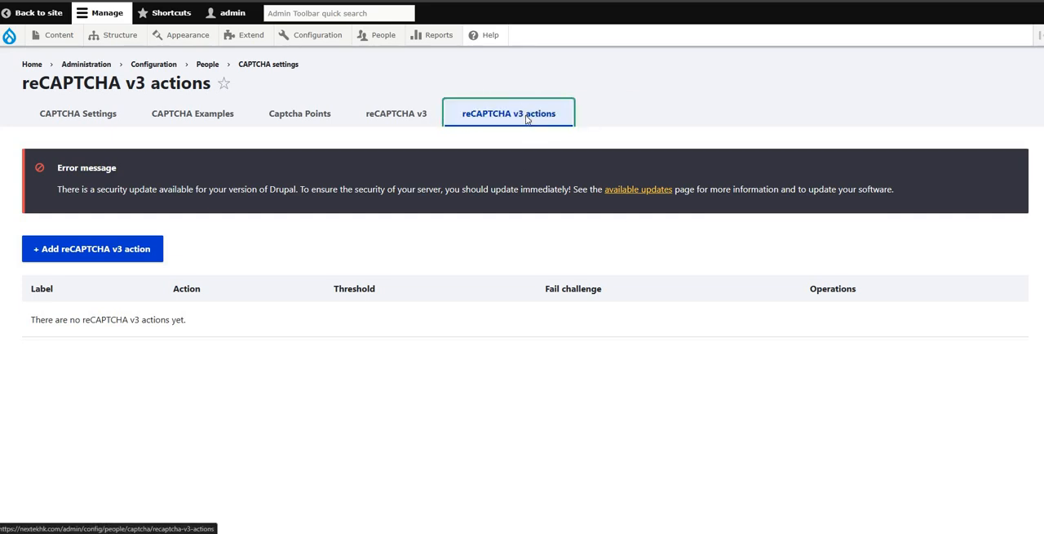
click(527, 117)
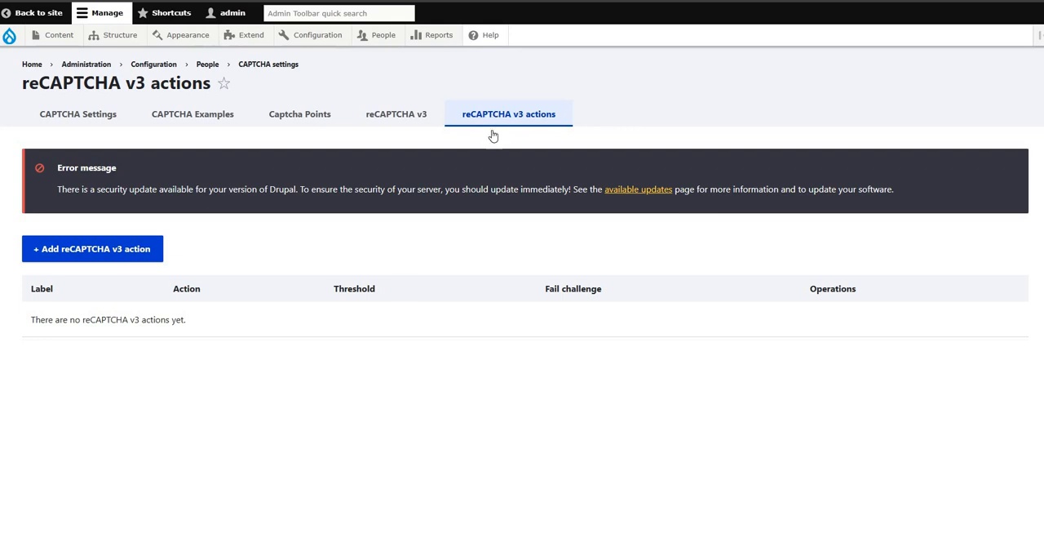
click(98, 256)
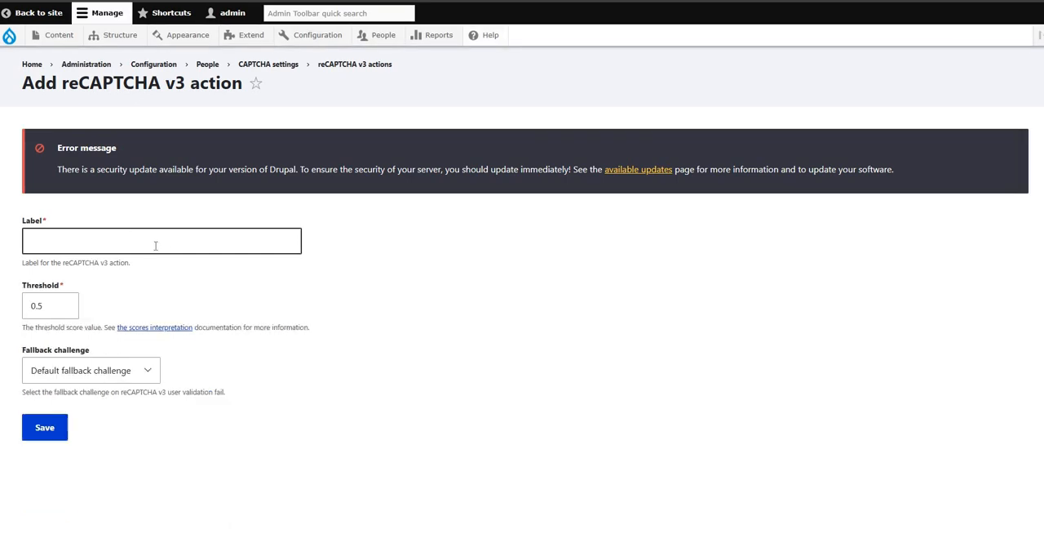
click(160, 243)
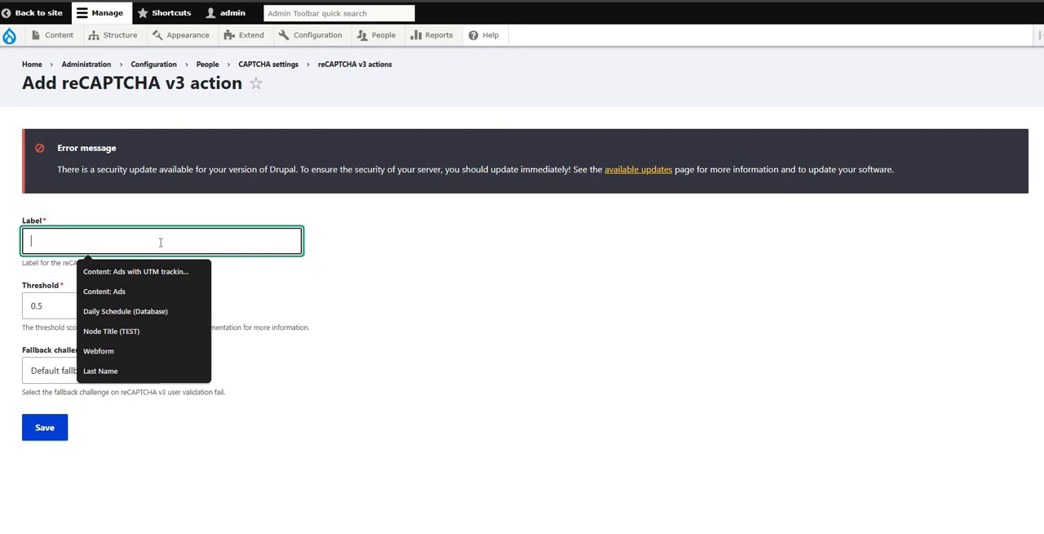
text(Co)
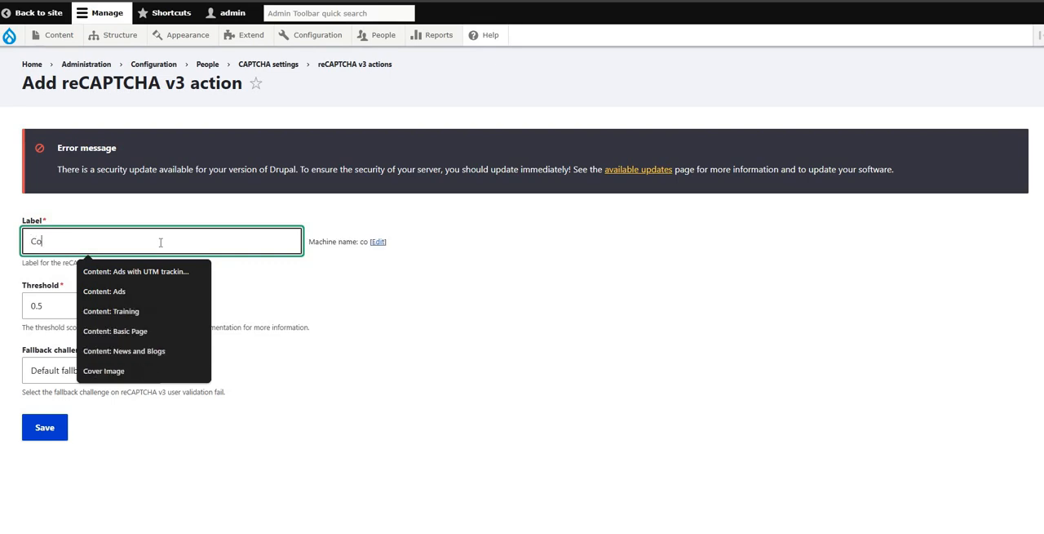
text(ntact Form)
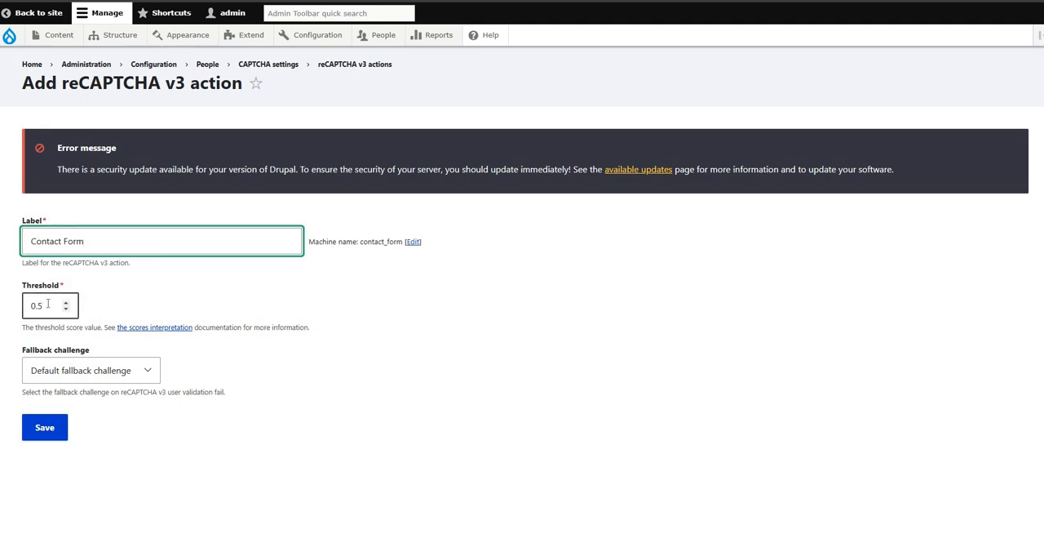
Step: Examine the action's fallback challenge options and compare them with the default challenge type in the CAPTCHA settings, opened in a new tab
click(117, 372)
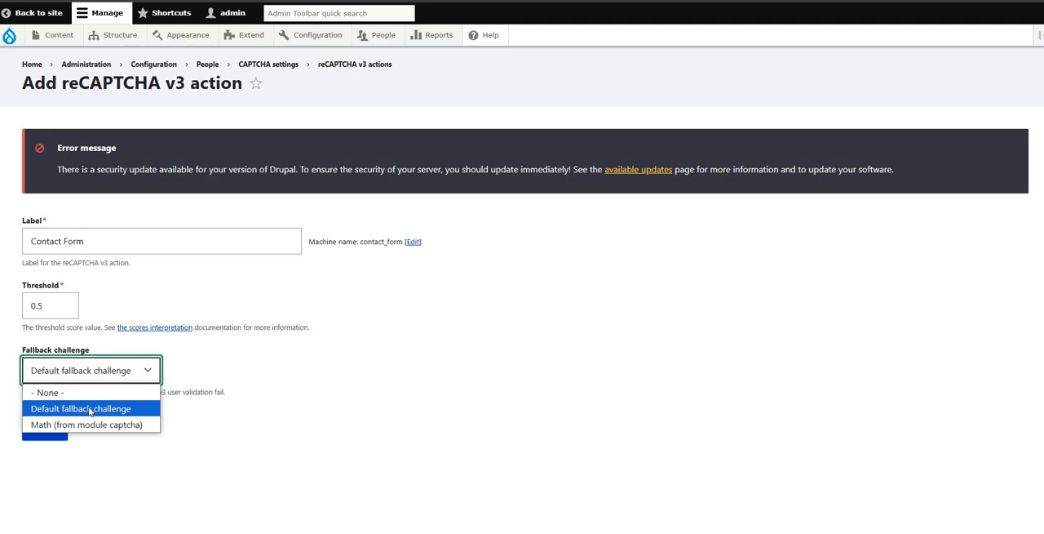
right_click(271, 64)
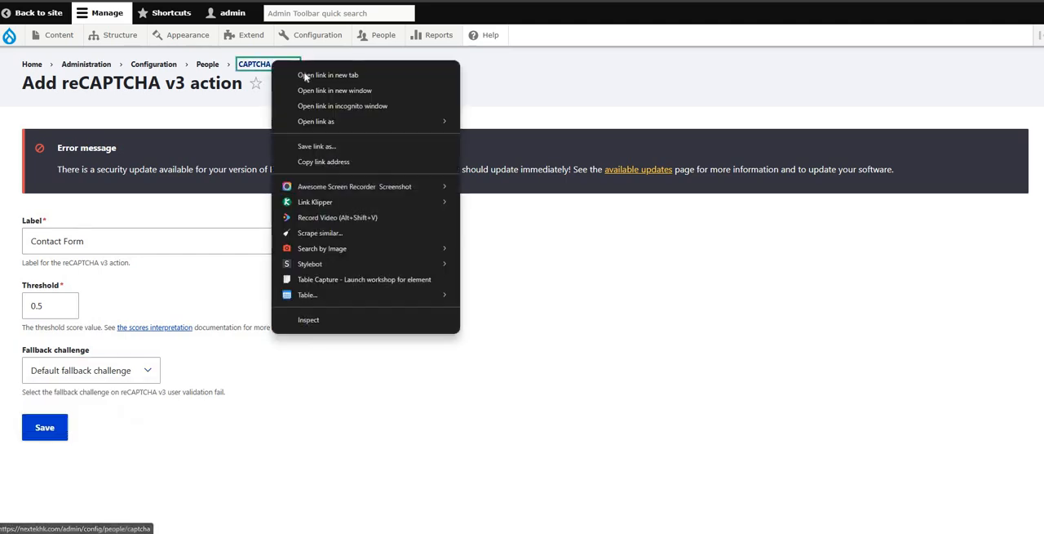
click(307, 75)
key(ctrl+Tab)
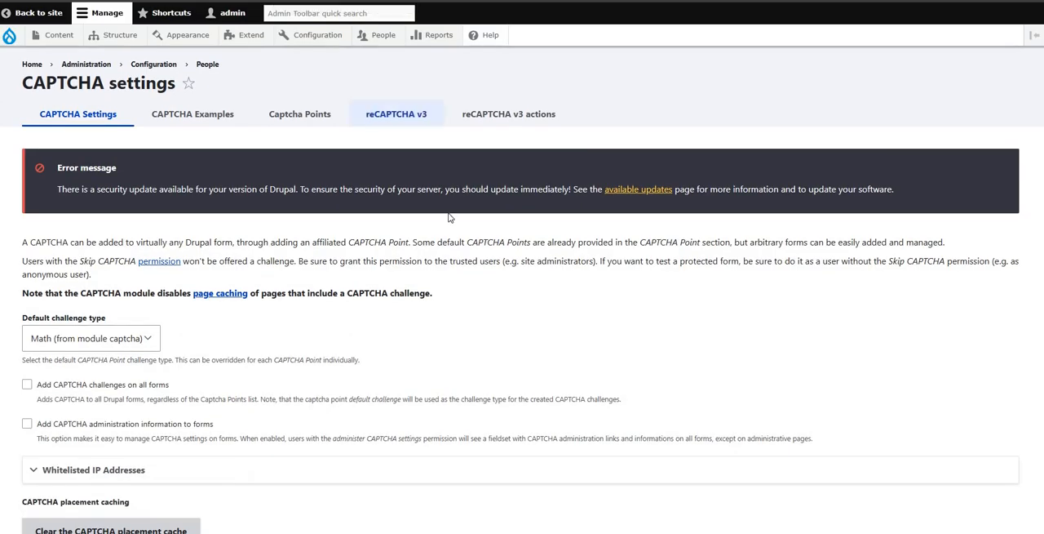
scroll(452, 220, down, 5)
scroll(459, 226, up, 5)
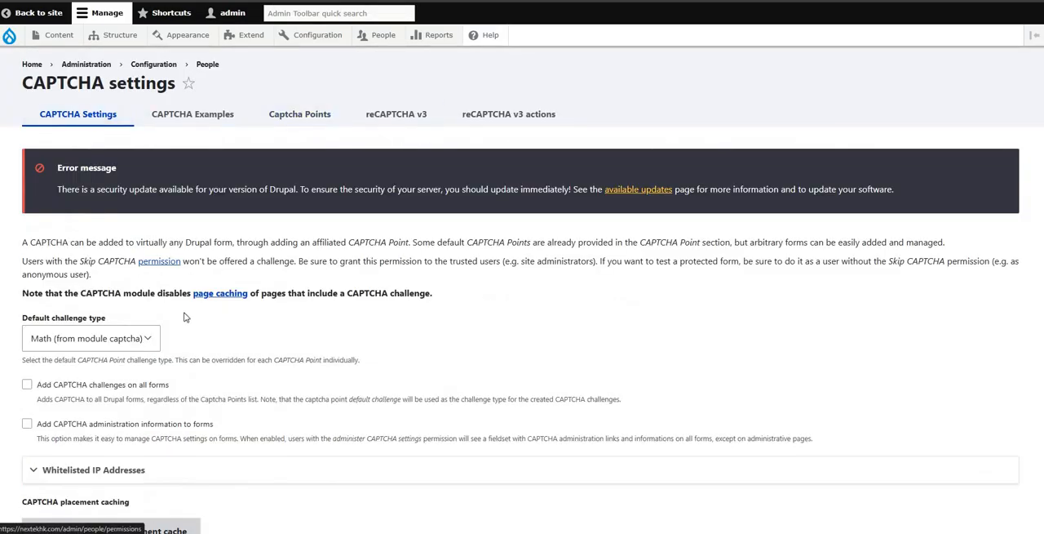
scroll(182, 316, down, 3)
click(149, 138)
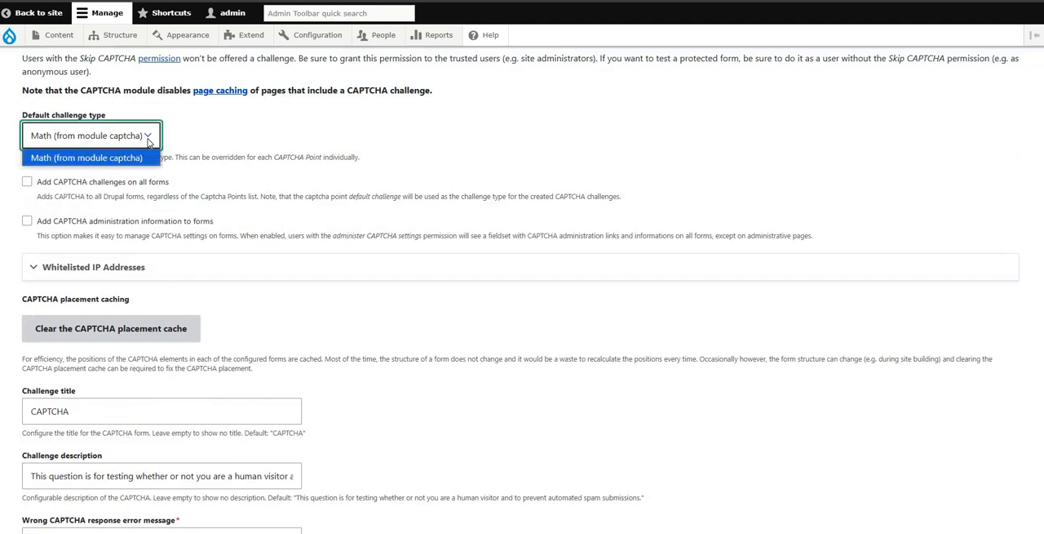
click(98, 157)
click(99, 147)
click(224, 152)
click(235, 1)
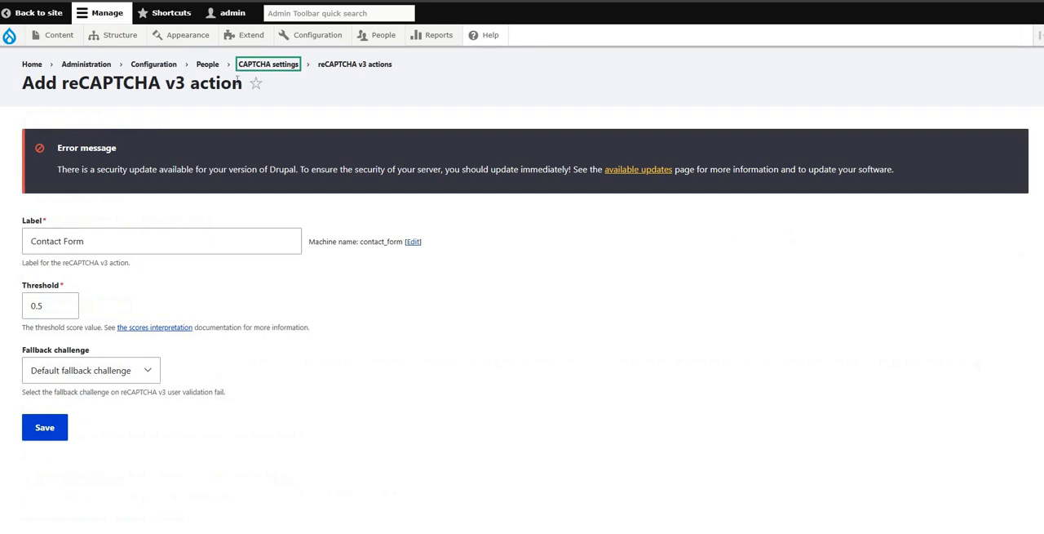
Step: Save the Contact Form action with Default fallback challenge selected and flush all of the site's caches
click(145, 371)
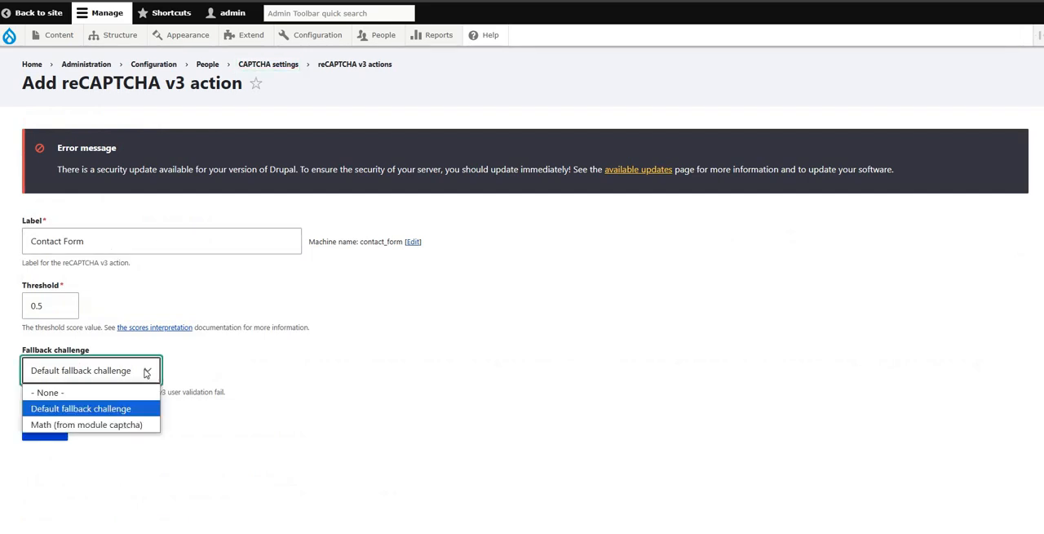
click(71, 409)
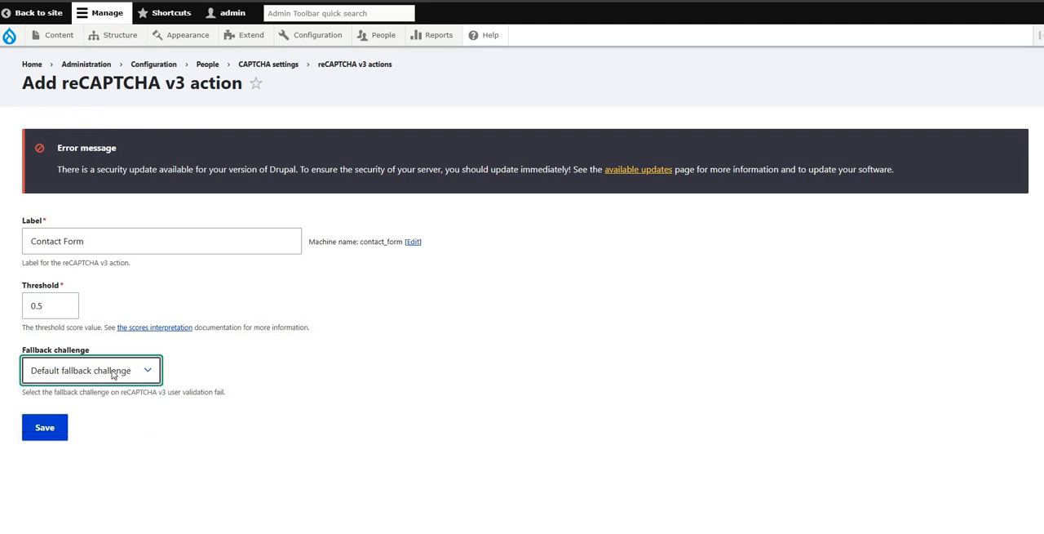
click(44, 429)
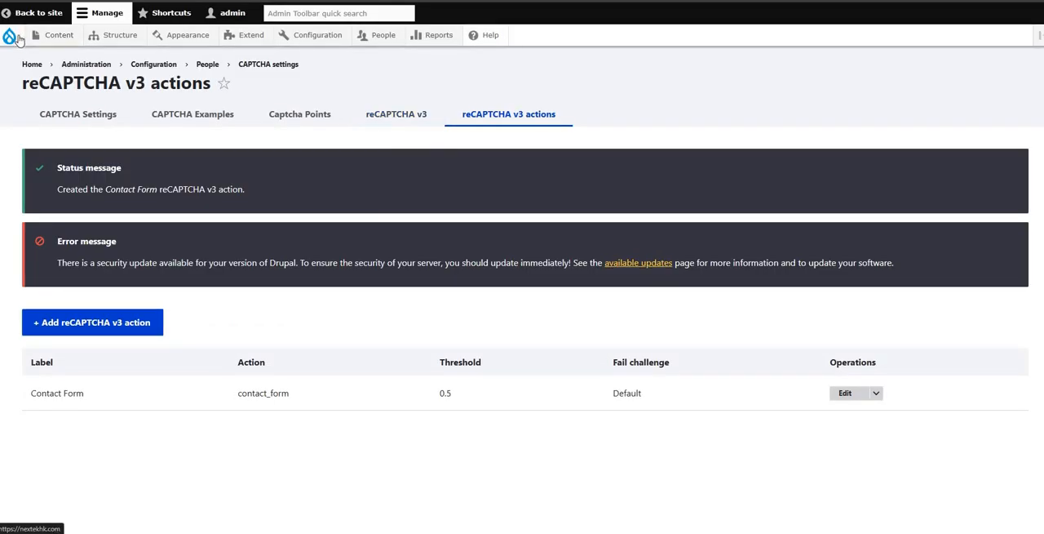
mouse_move(18, 39)
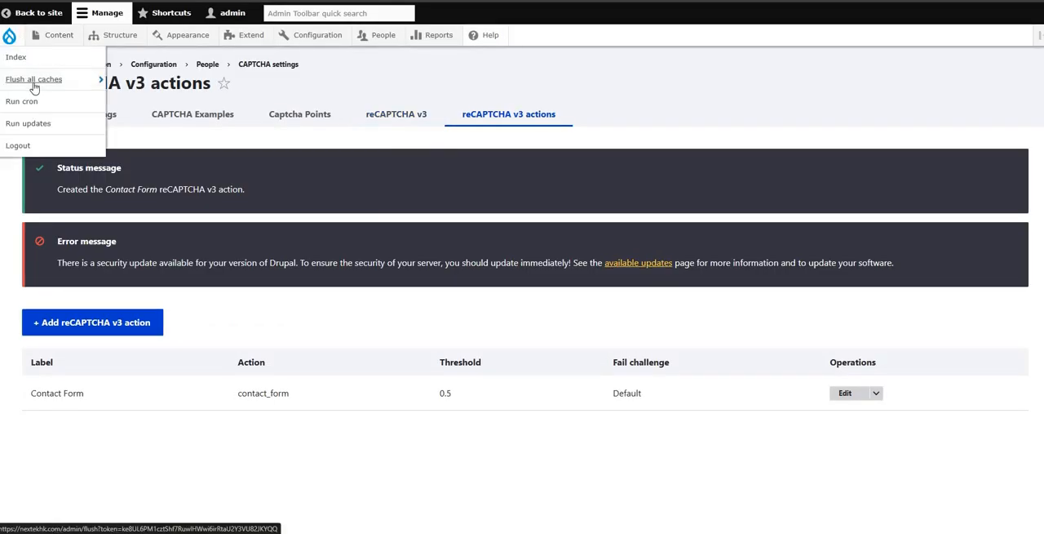
click(34, 86)
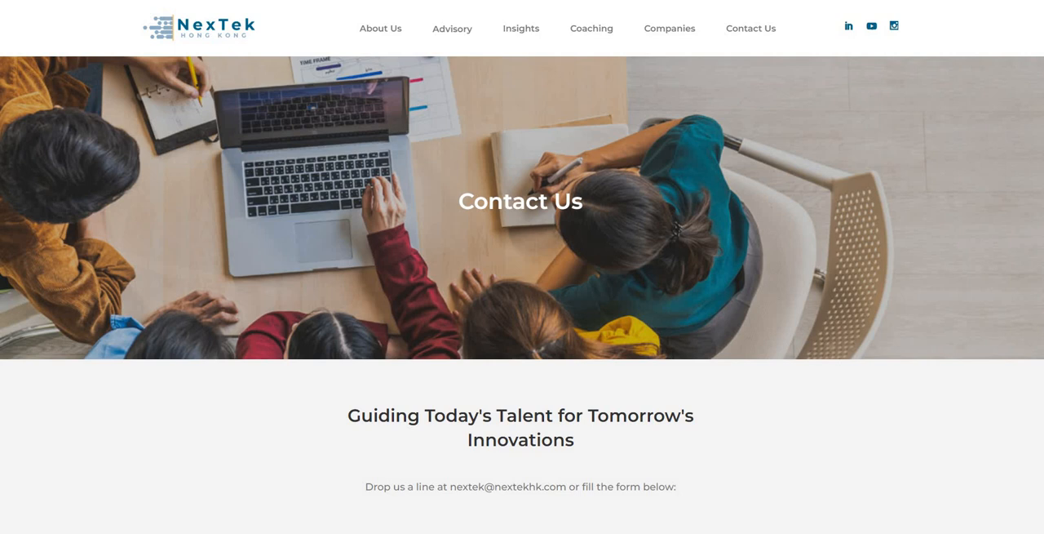
Step: Examine the public Contact Us page and its message form for a reCAPTCHA
scroll(841, 234, down, 5)
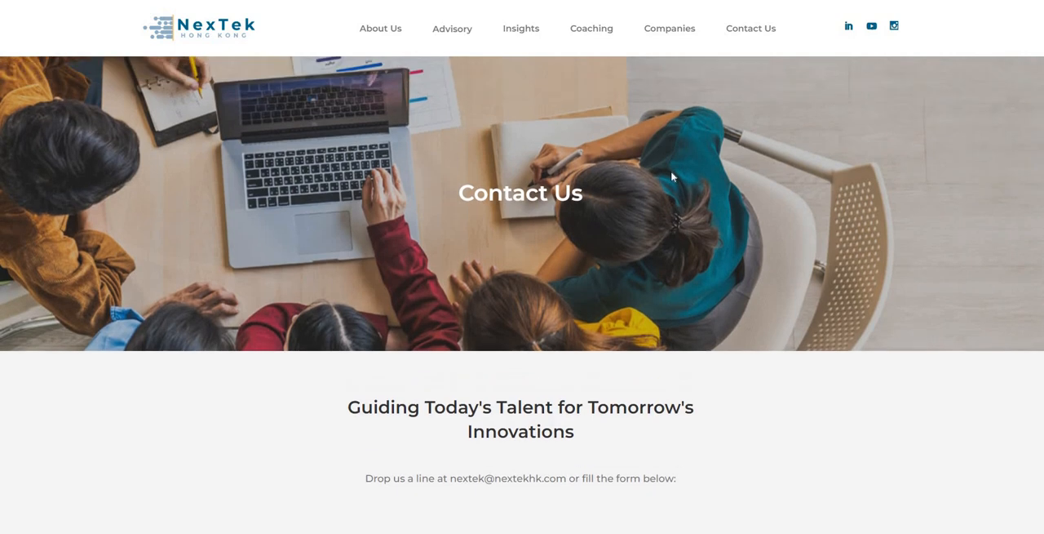
scroll(842, 233, down, 1)
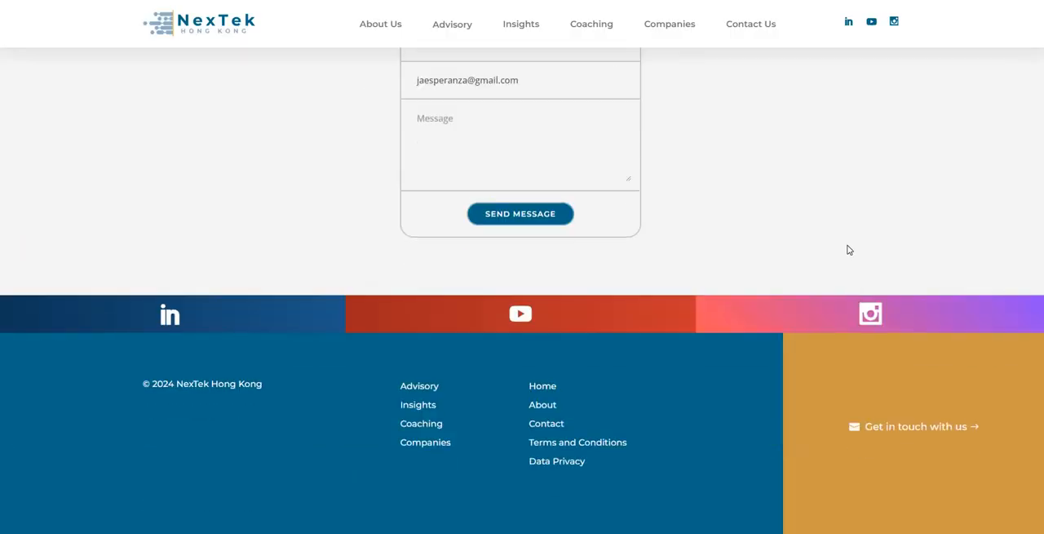
scroll(846, 248, up, 6)
scroll(849, 250, down, 6)
scroll(849, 252, down, 1)
scroll(851, 250, up, 5)
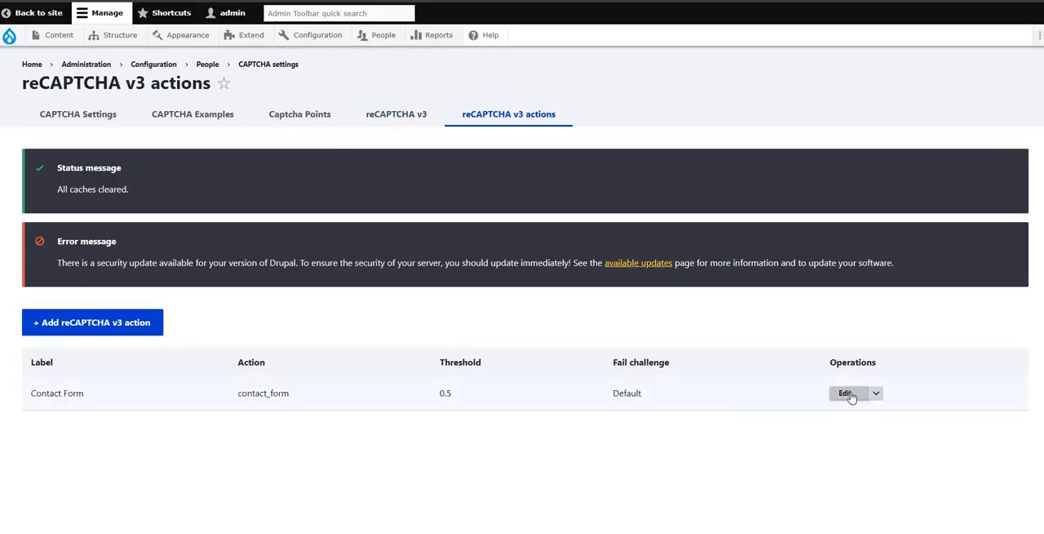
Step: Reopen the Contact Form reCAPTCHA v3 action for editing and review its fallback options, keeping Default fallback challenge
click(845, 394)
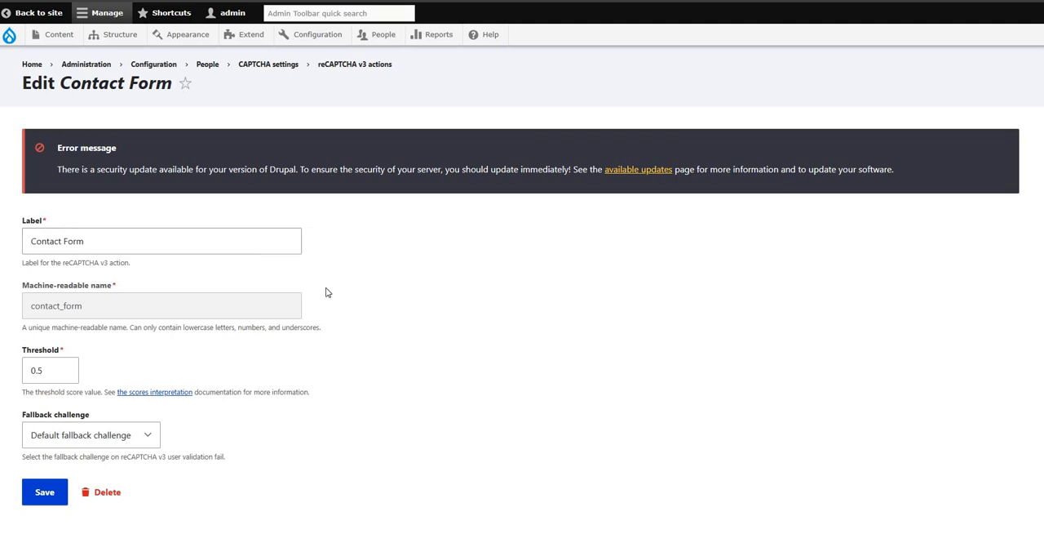
click(144, 371)
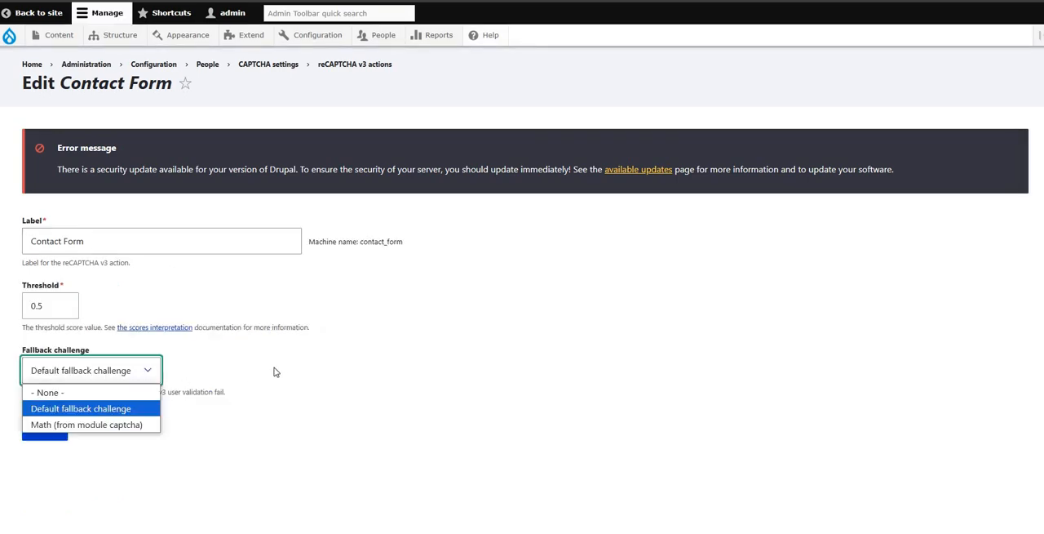
click(69, 408)
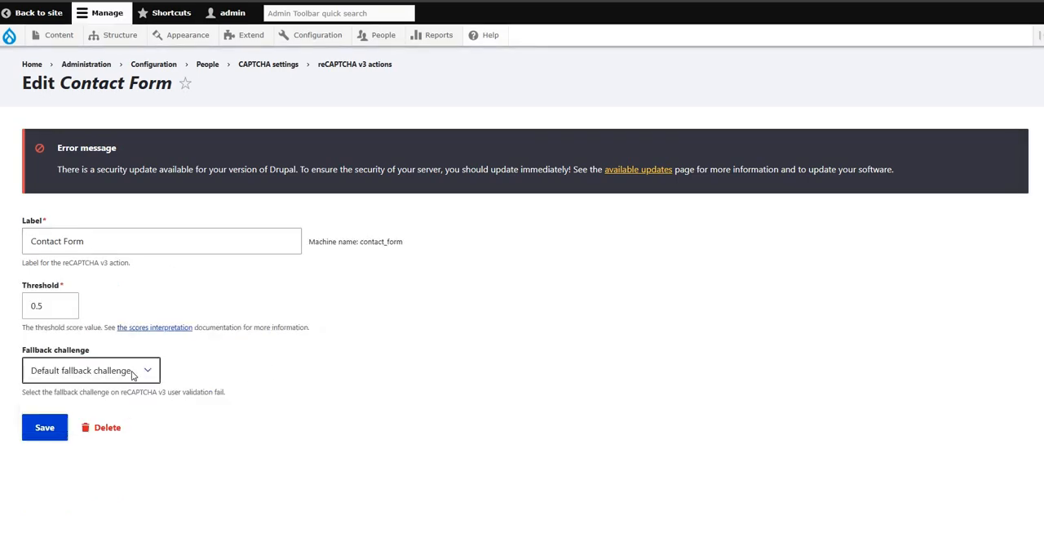
Step: Save the Contact Form reCAPTCHA v3 action with Default fallback challenge as its fallback
click(133, 374)
click(67, 408)
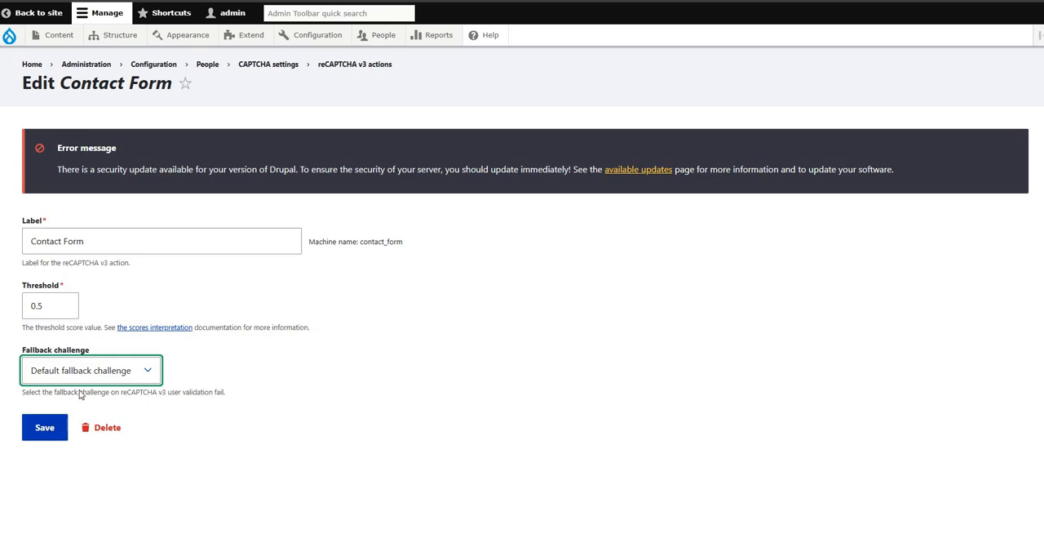
key(Tab)
key(Return)
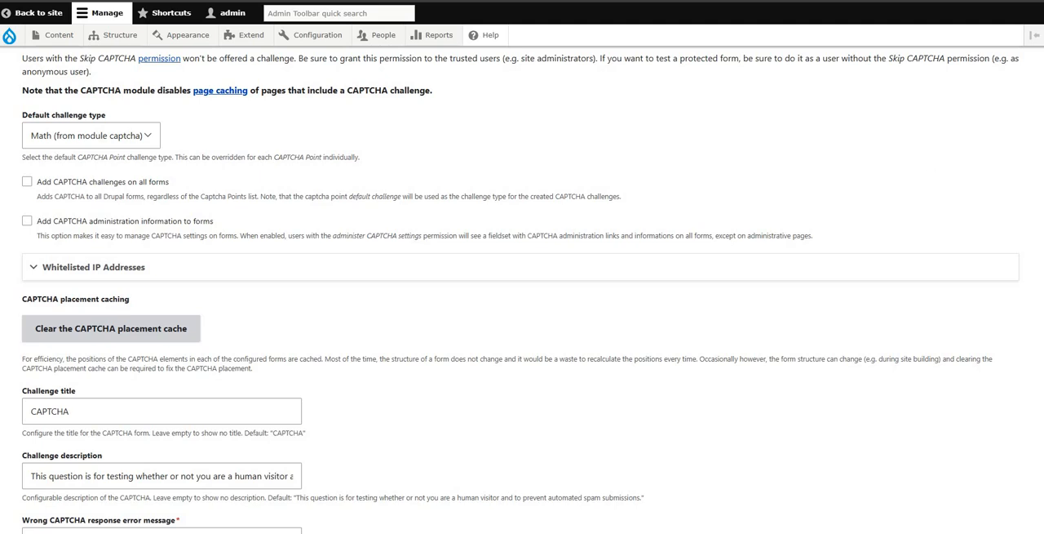
Step: Flush all of the site's caches again from the CAPTCHA settings page
mouse_move(9, 35)
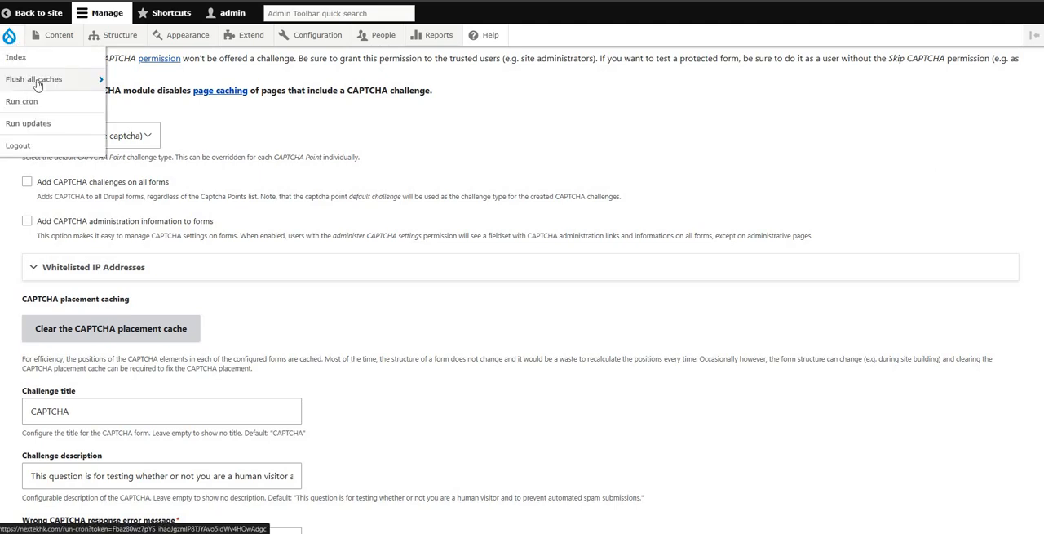
mouse_move(35, 79)
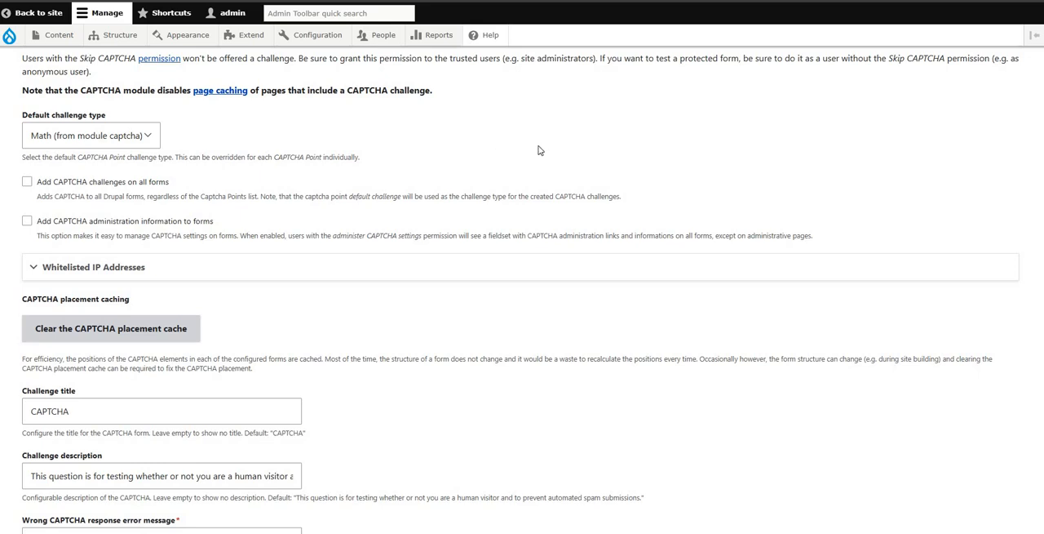
scroll(422, 315, down, 5)
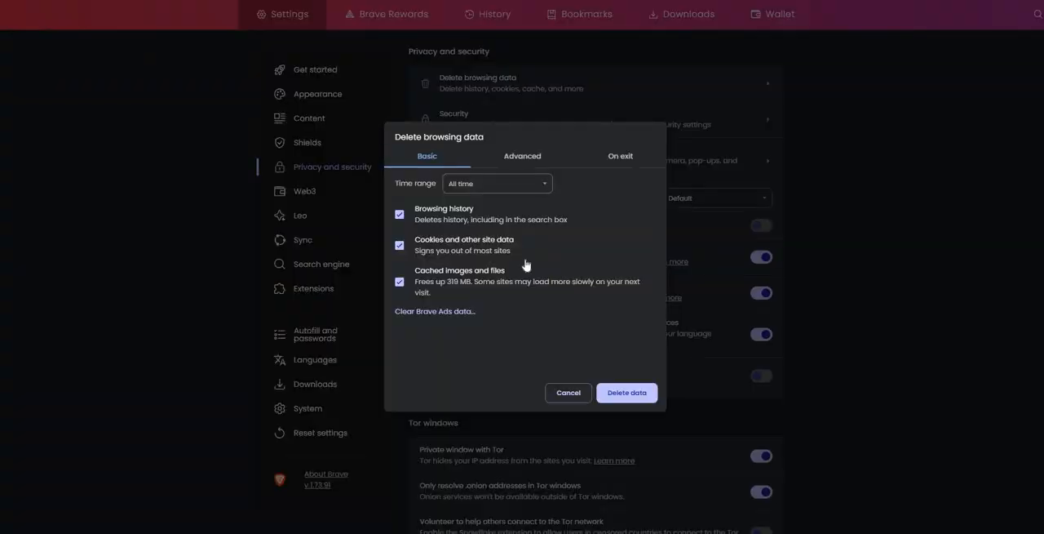
Step: View the public Contact Us page and examine its message form for a CAPTCHA challenge
click(622, 392)
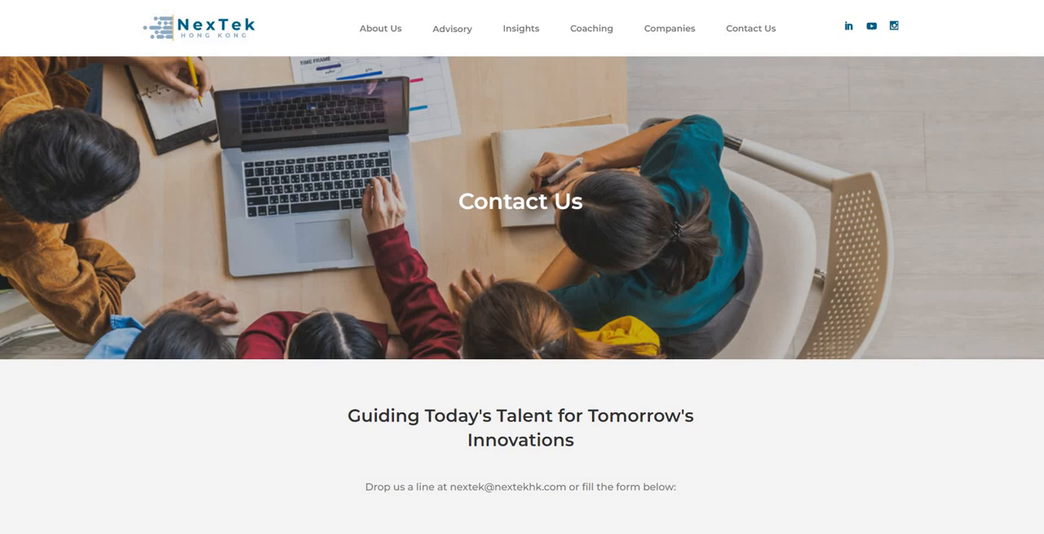
scroll(790, 267, down, 1)
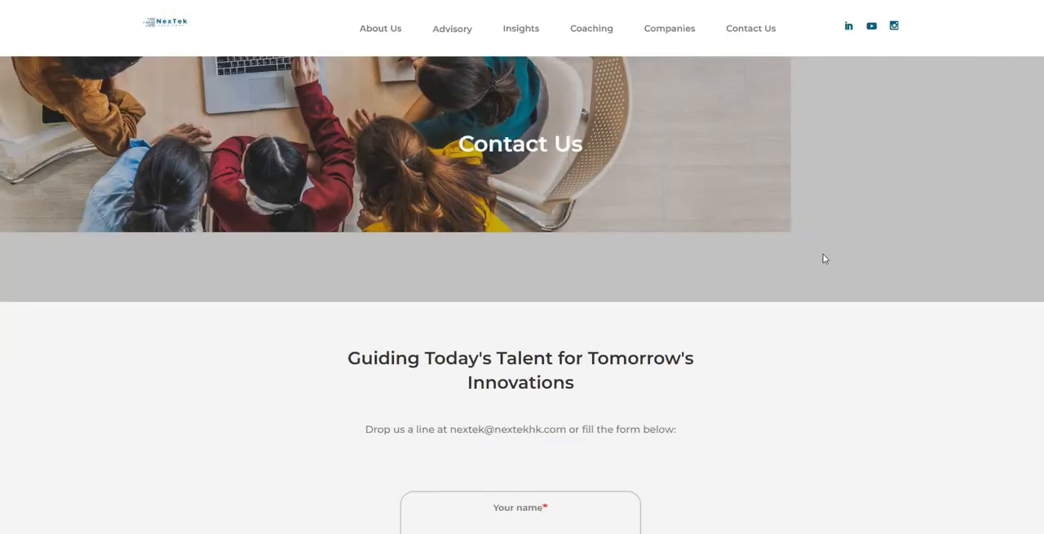
scroll(972, 182, down, 9)
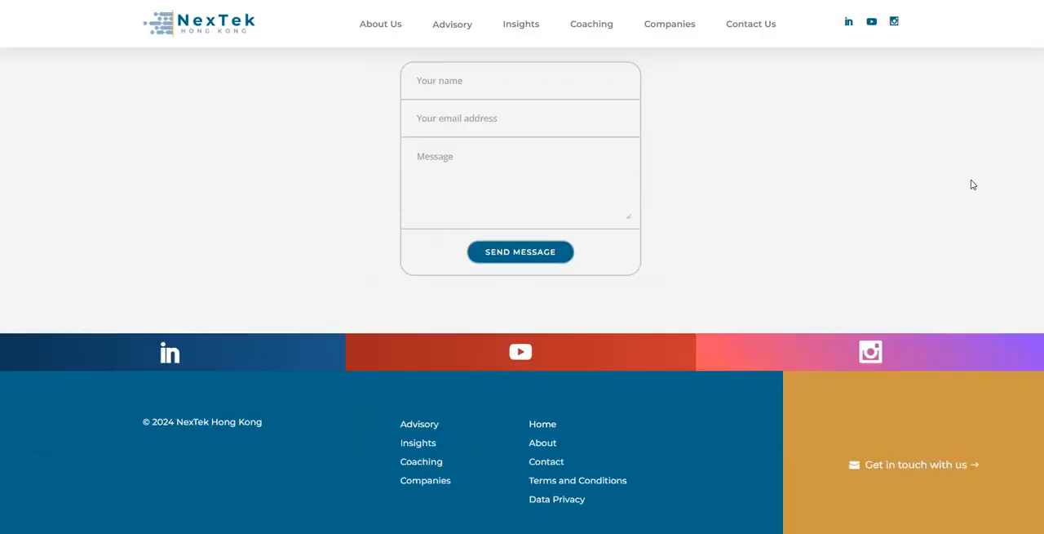
scroll(972, 183, up, 6)
scroll(861, 6, up, 3)
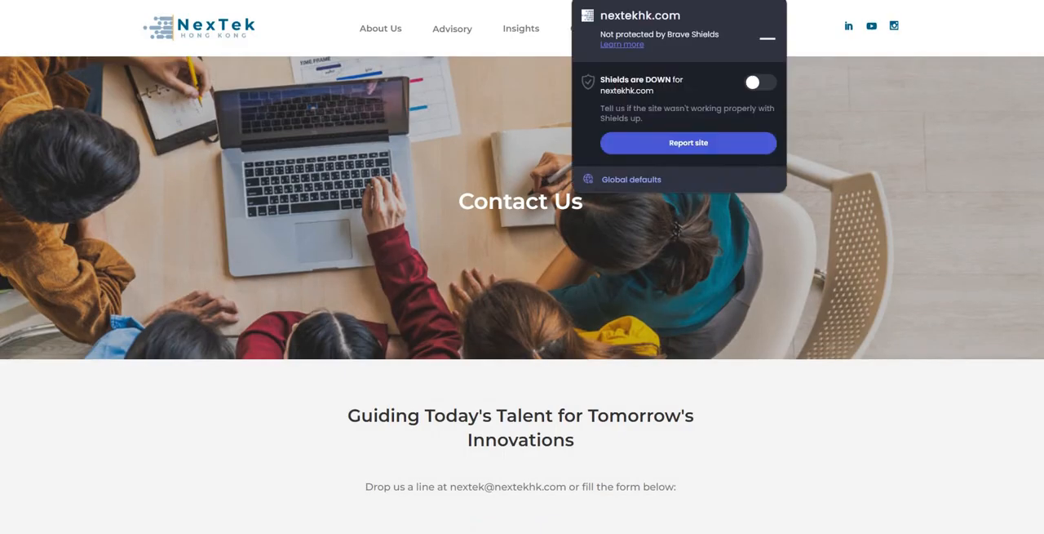
Step: Turn Brave Shields up for nextekhk.com, put them back down and close the Shields settings
click(761, 81)
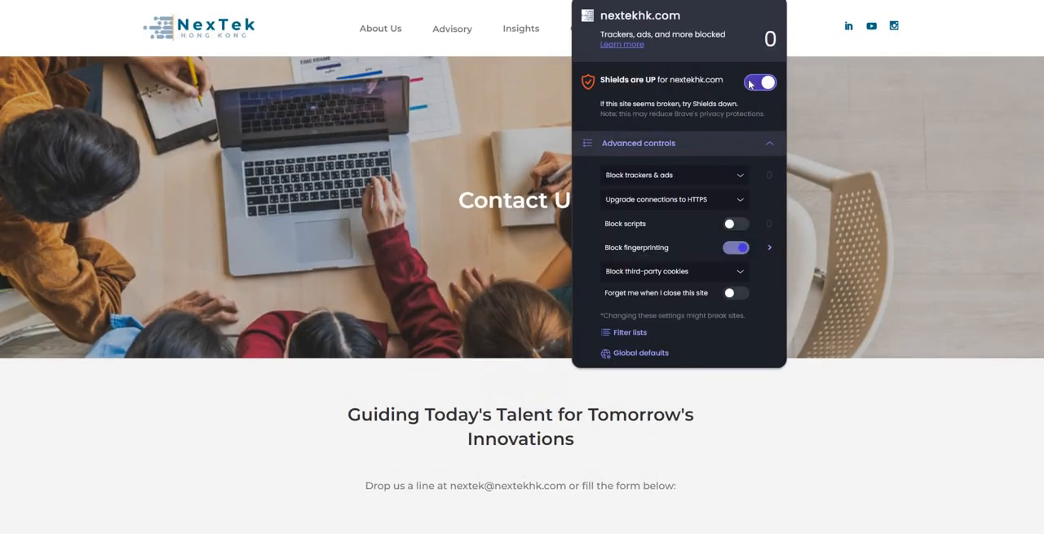
click(752, 83)
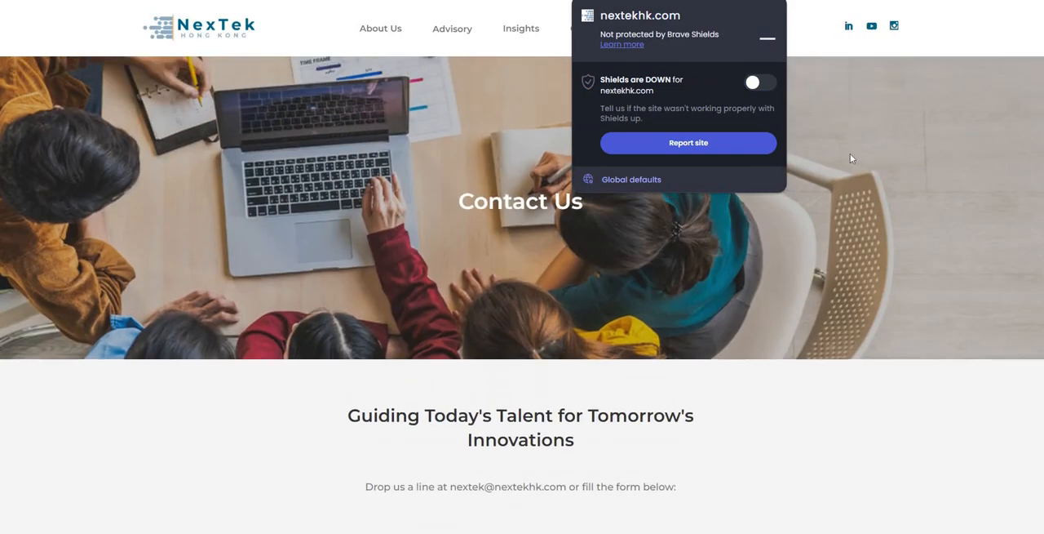
click(860, 160)
click(775, 1)
click(853, 158)
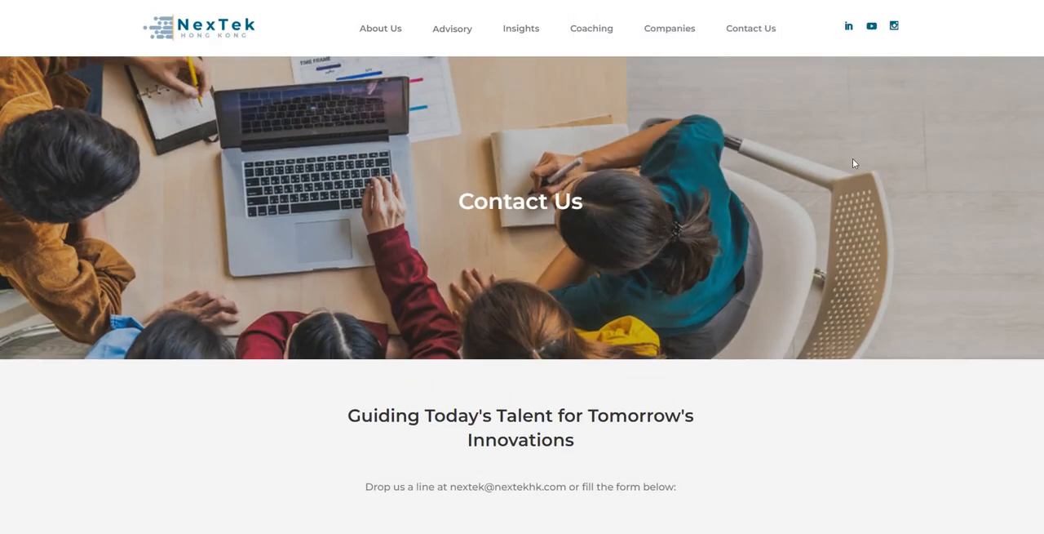
Step: Recheck the contact form for a challenge, look over the About Us page and return to Contact Us
scroll(849, 114, down, 5)
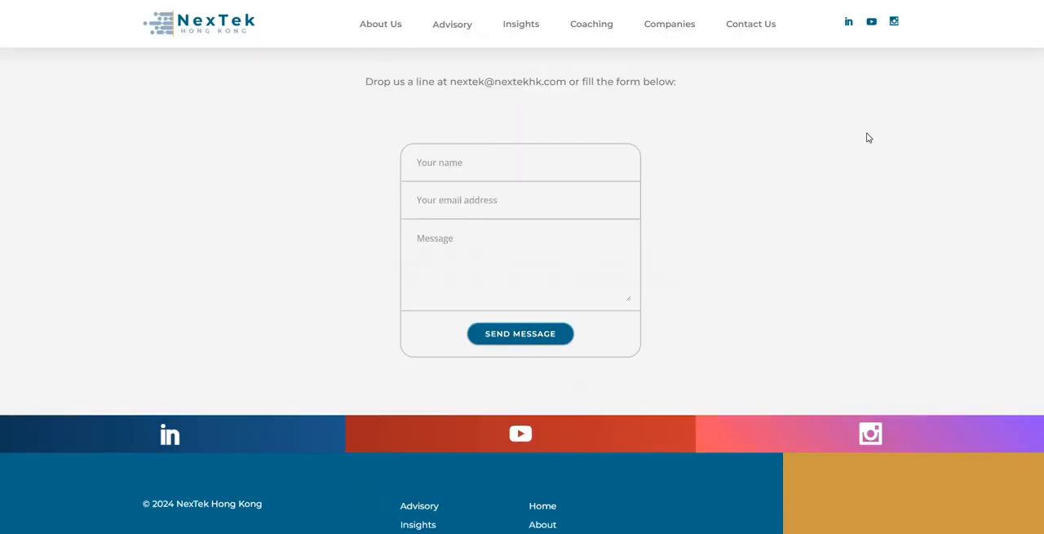
scroll(893, 158, down, 2)
scroll(762, 215, up, 5)
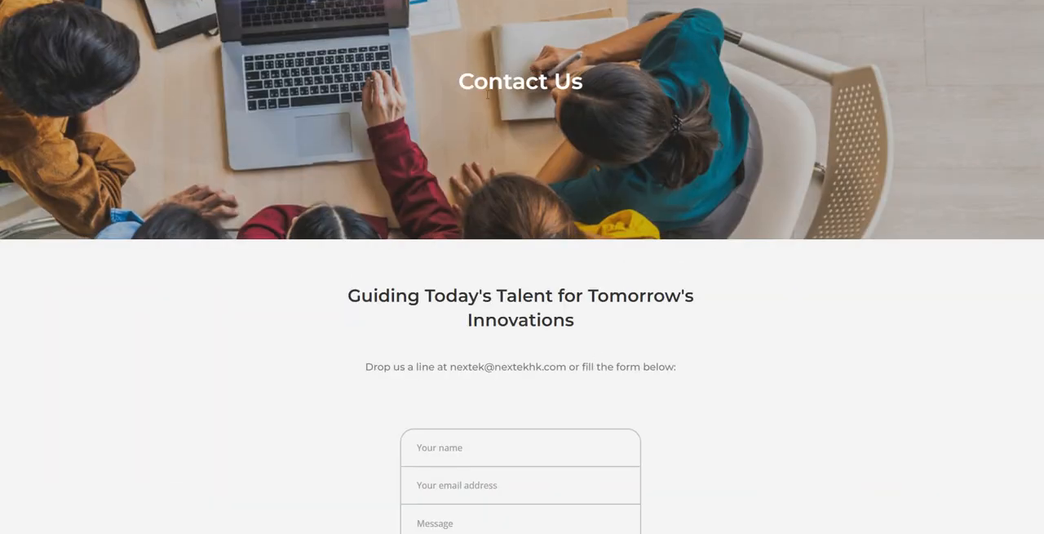
scroll(488, 93, up, 2)
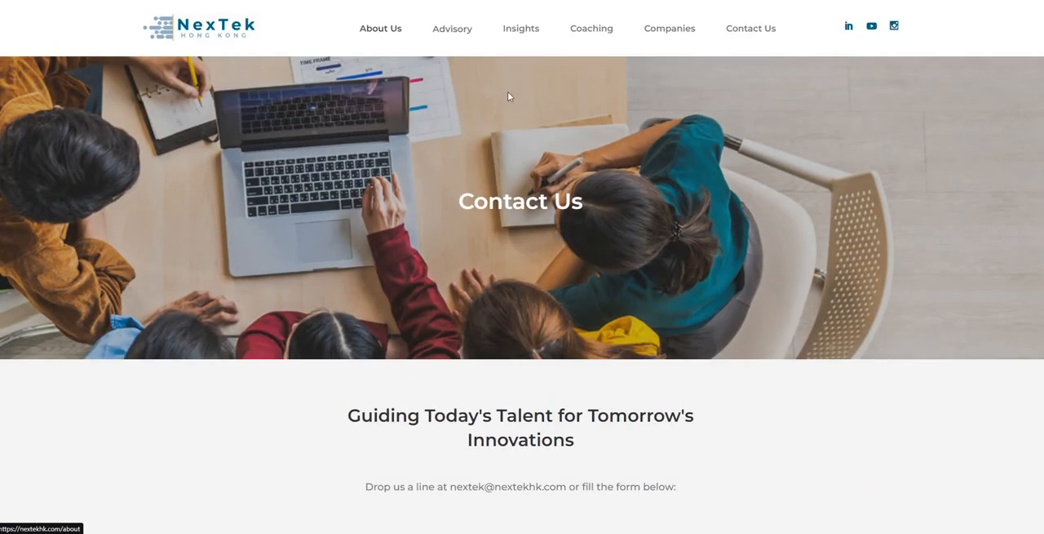
scroll(783, 203, down, 12)
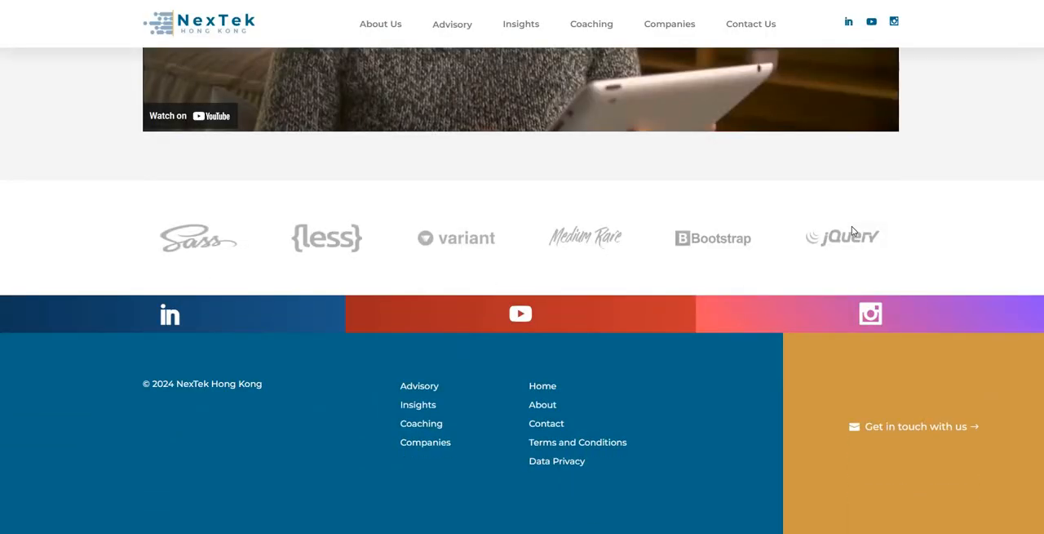
scroll(852, 226, up, 12)
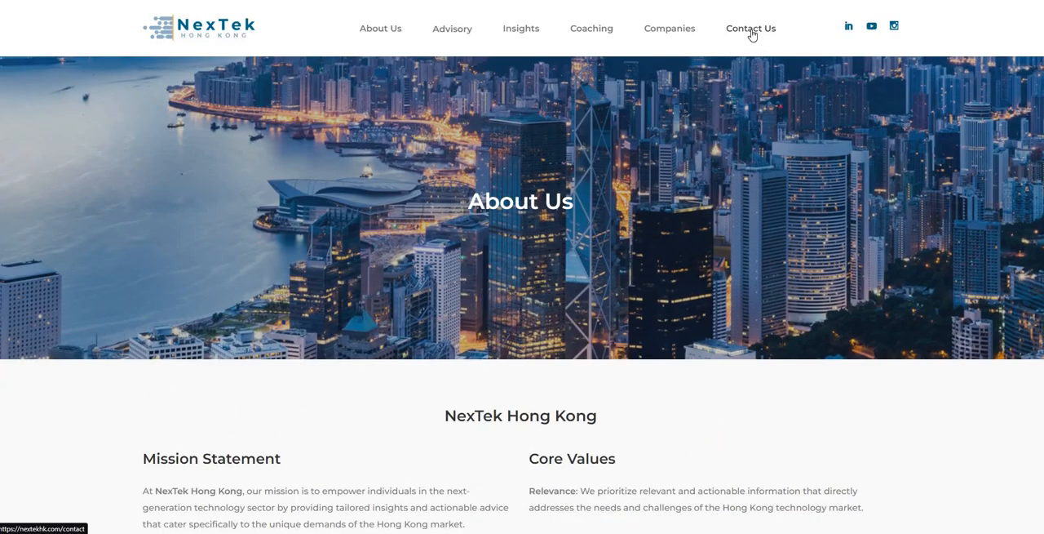
click(751, 34)
Step: Inspect the Contact Us page in DevTools, enlarge the window and its text, and select the html element
right_click(740, 162)
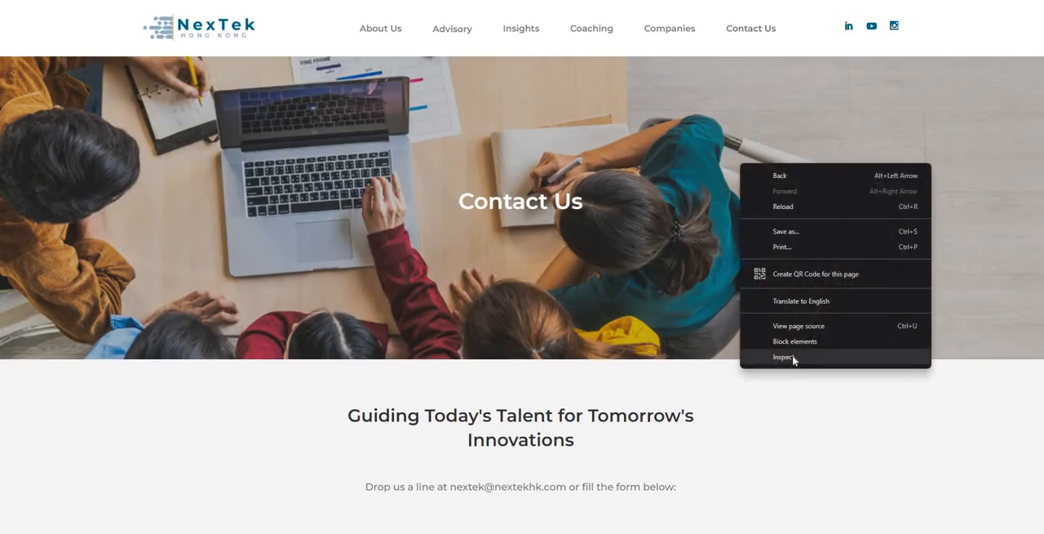
click(793, 357)
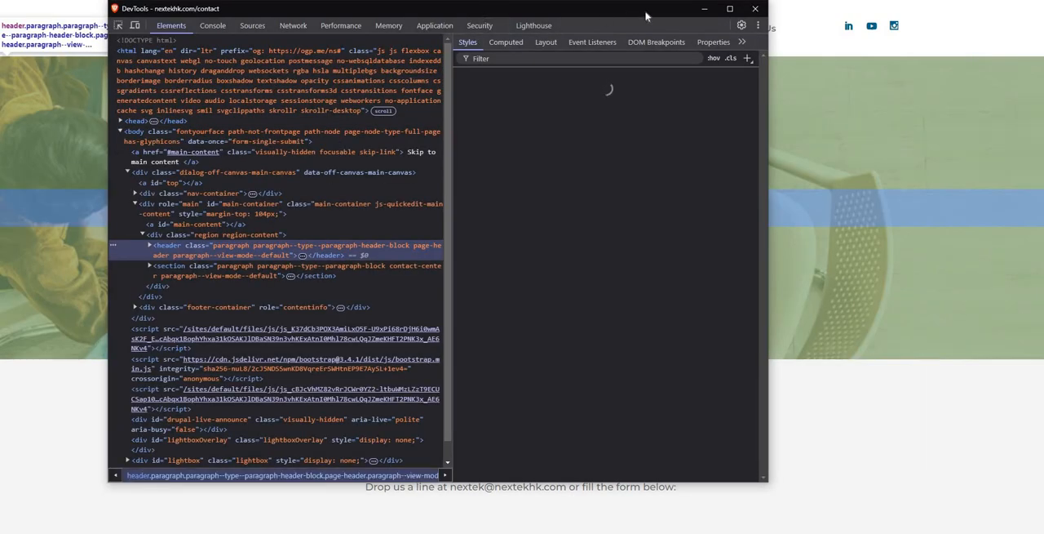
drag(646, 15, 819, 47)
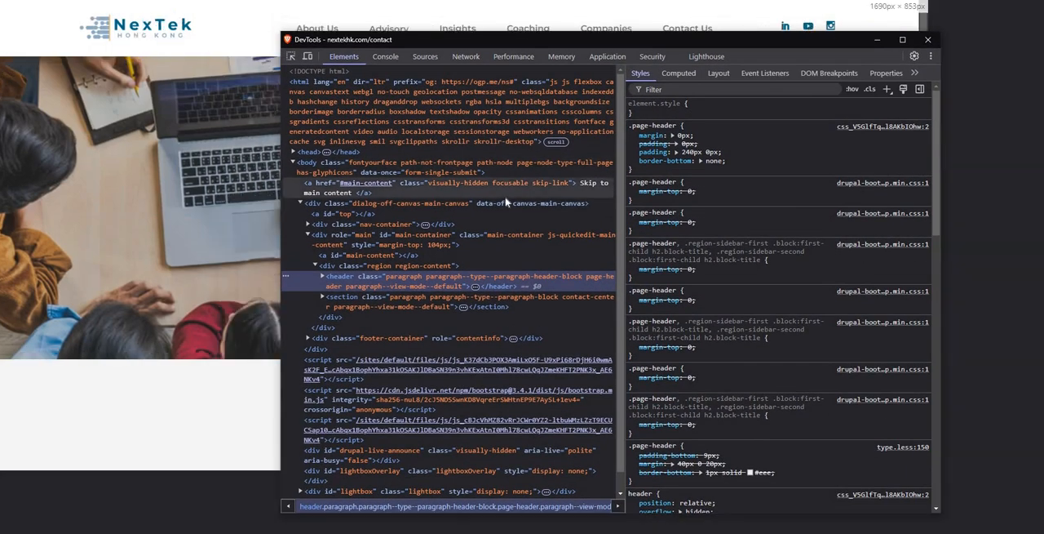
key(ctrl+plus)
key(ctrl+plus)
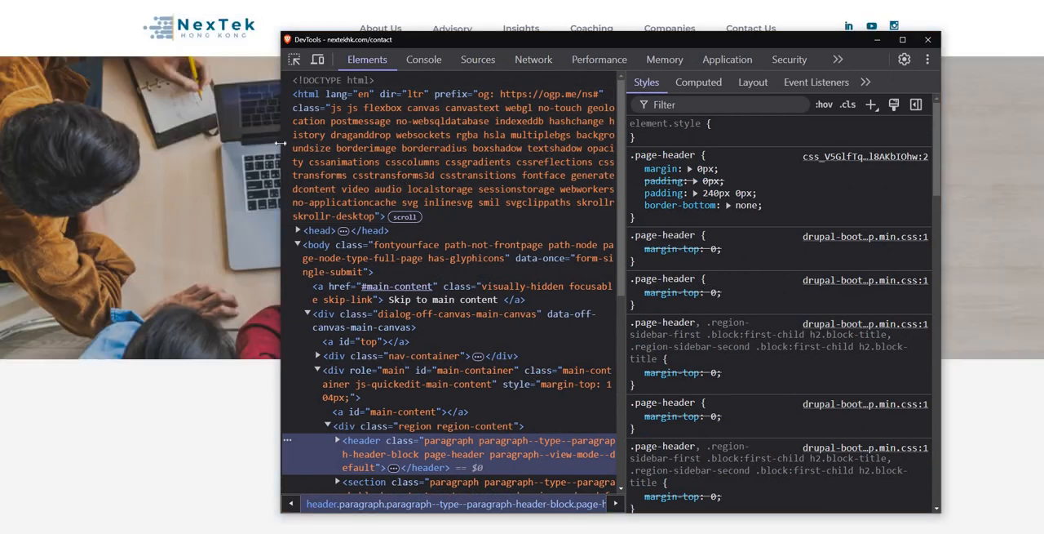
drag(281, 144, 49, 140)
click(532, 115)
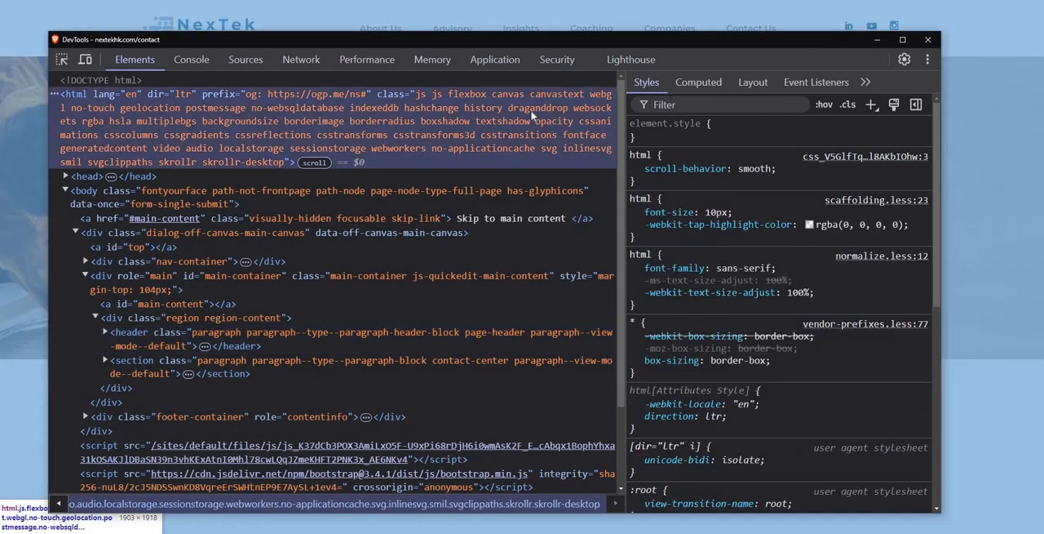
Step: Search the page's HTML elements for "recaptcha"
key(ctrl+f)
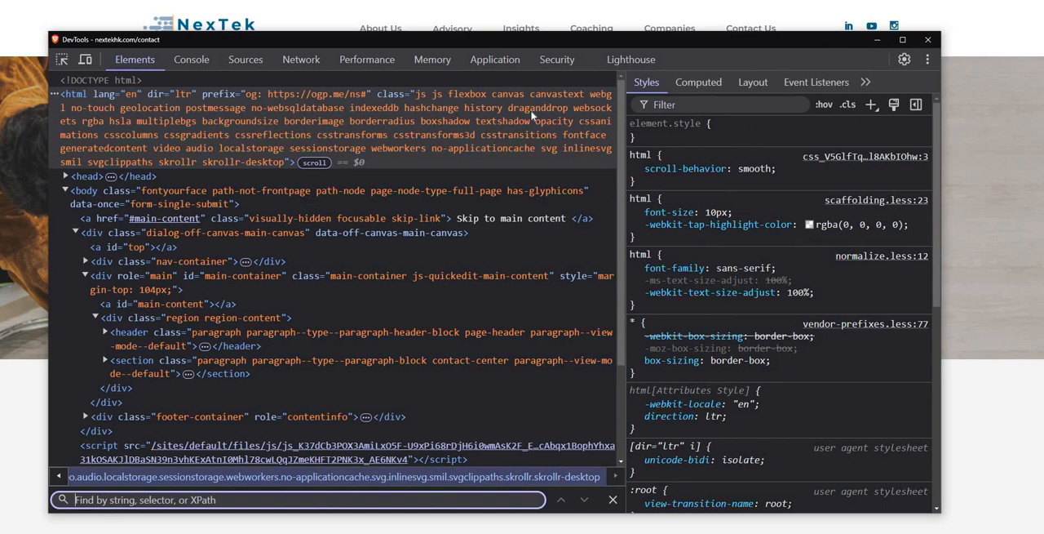
click(275, 111)
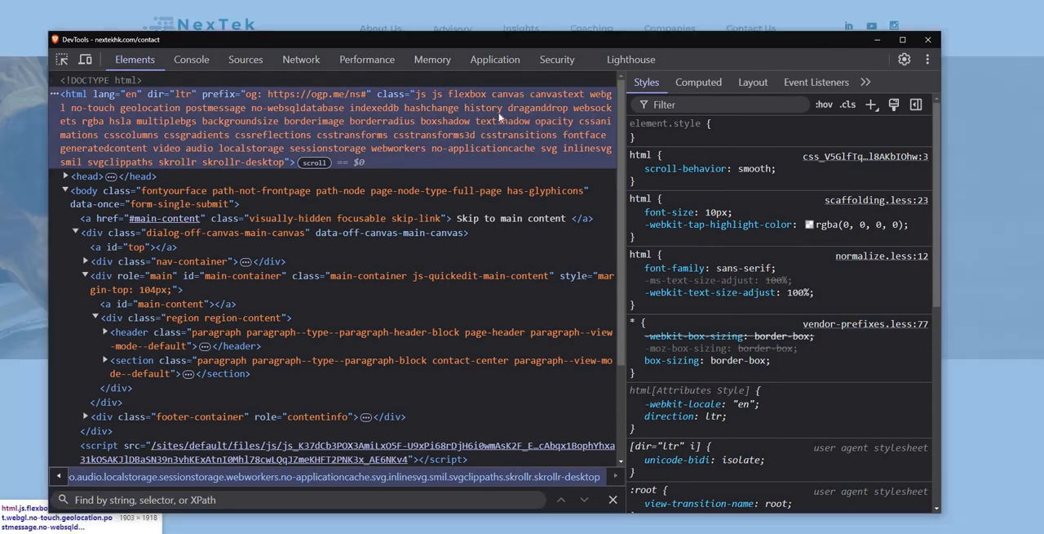
key(ctrl+f)
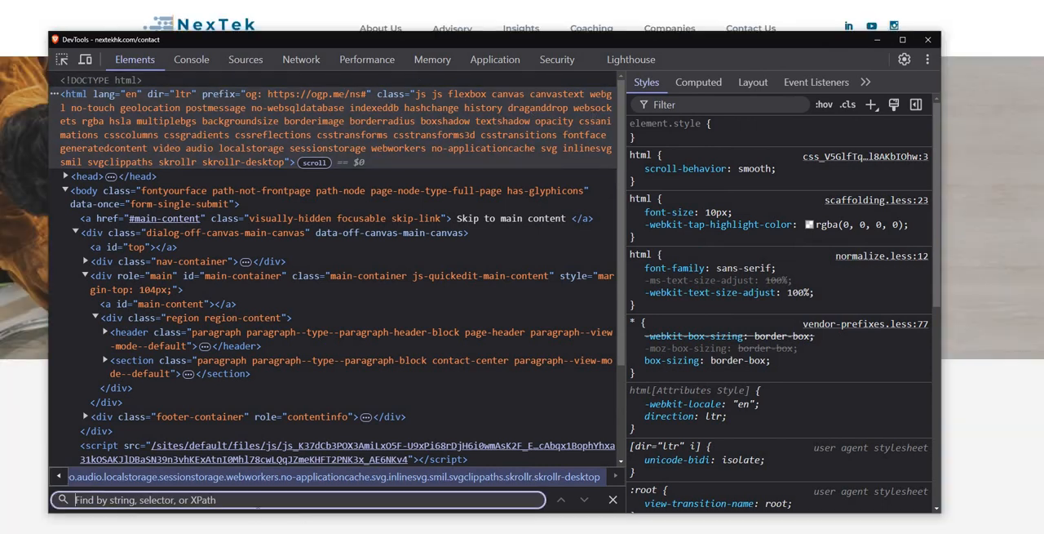
text(reca)
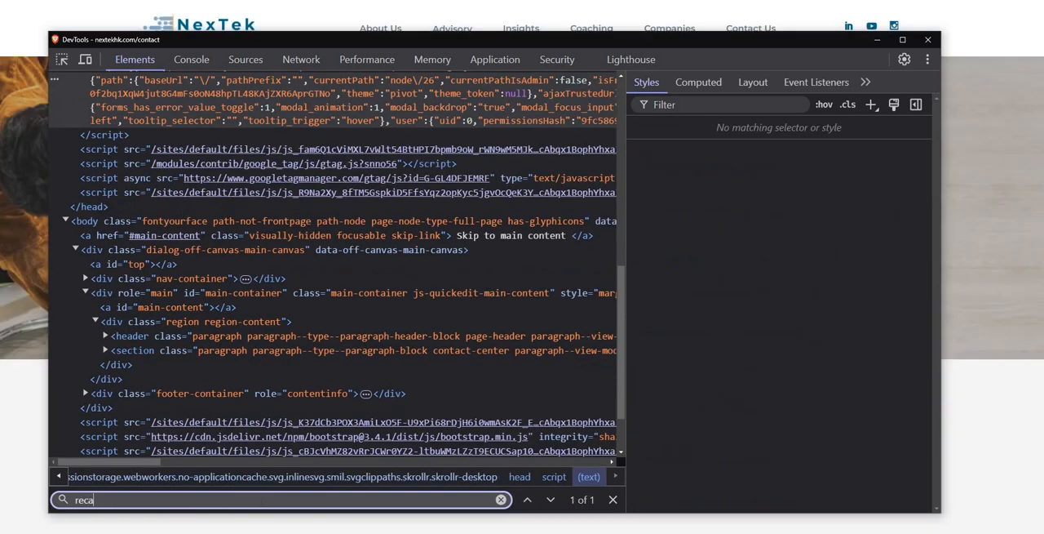
text(ptcha)
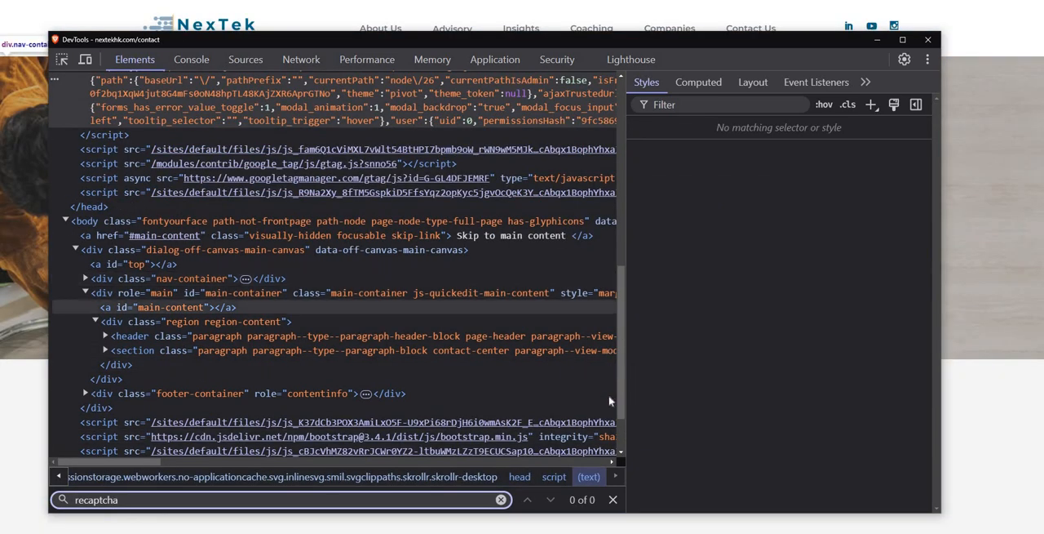
click(551, 500)
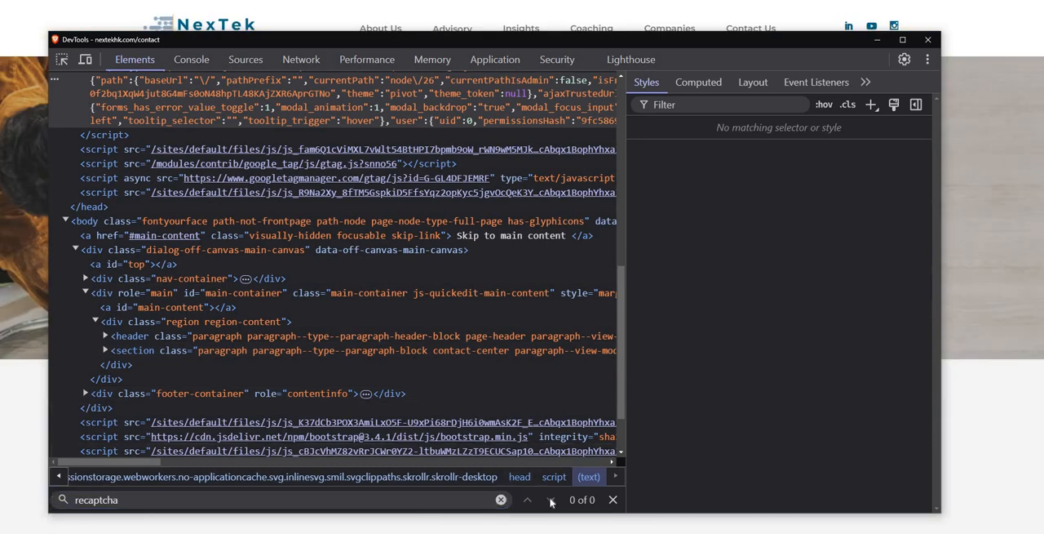
Step: Search the page's HTML elements for "captcha" and close DevTools
click(95, 500)
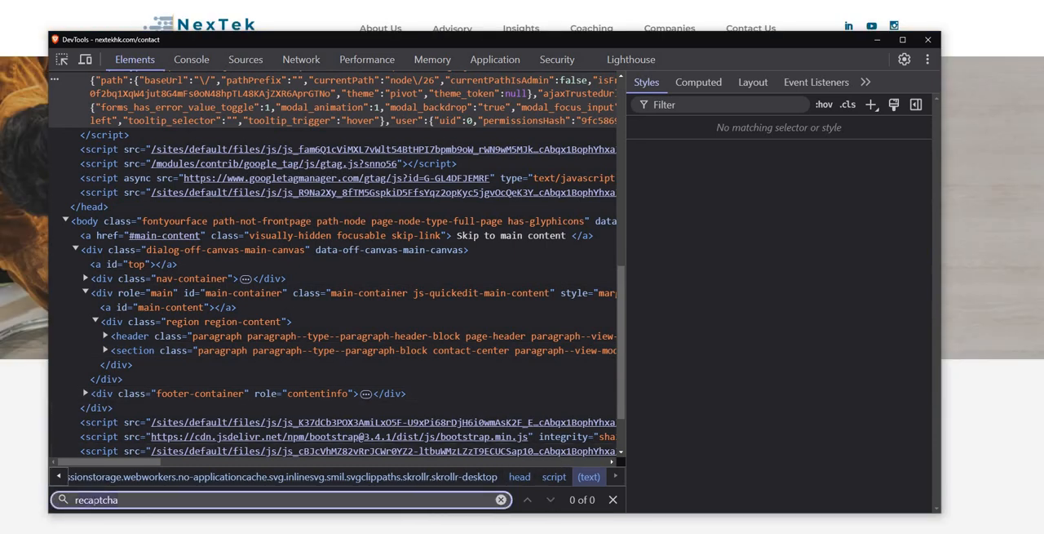
key(ctrl+a)
text(captch)
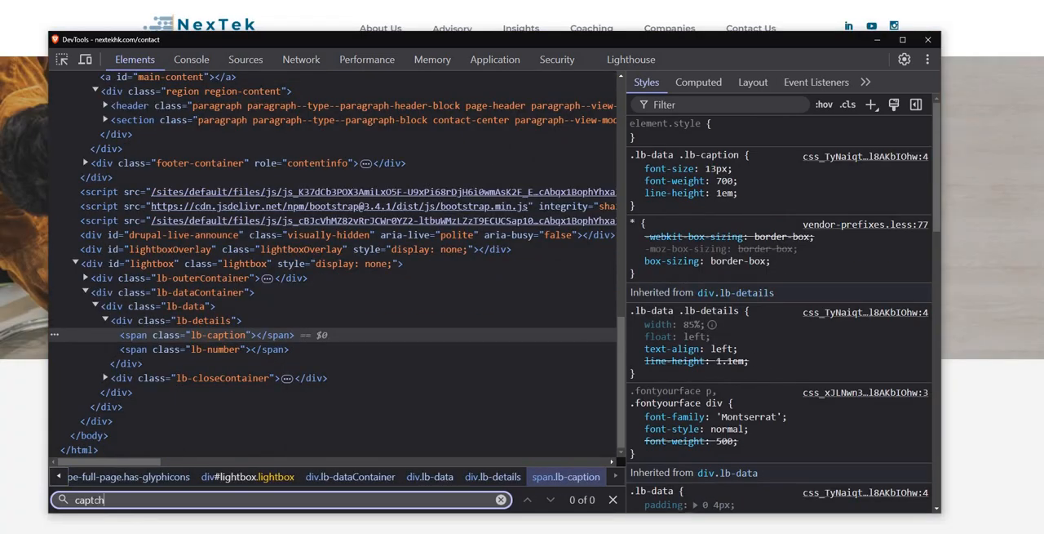
text(a)
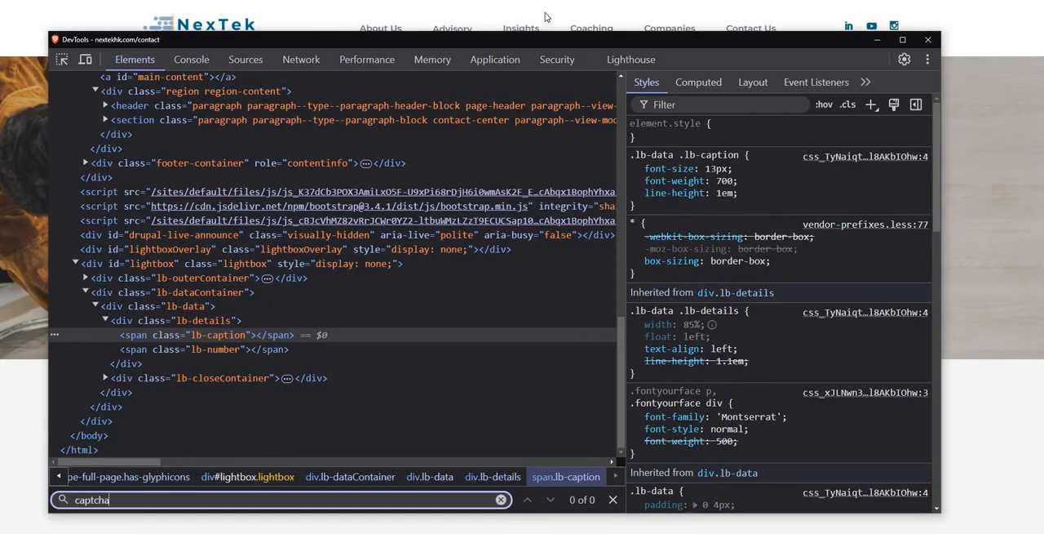
click(927, 40)
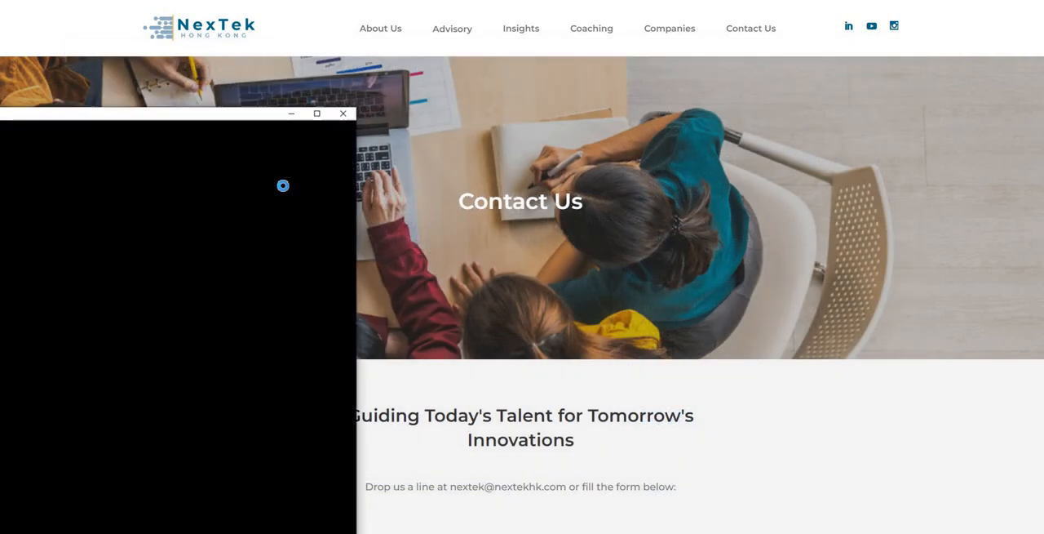
click(344, 106)
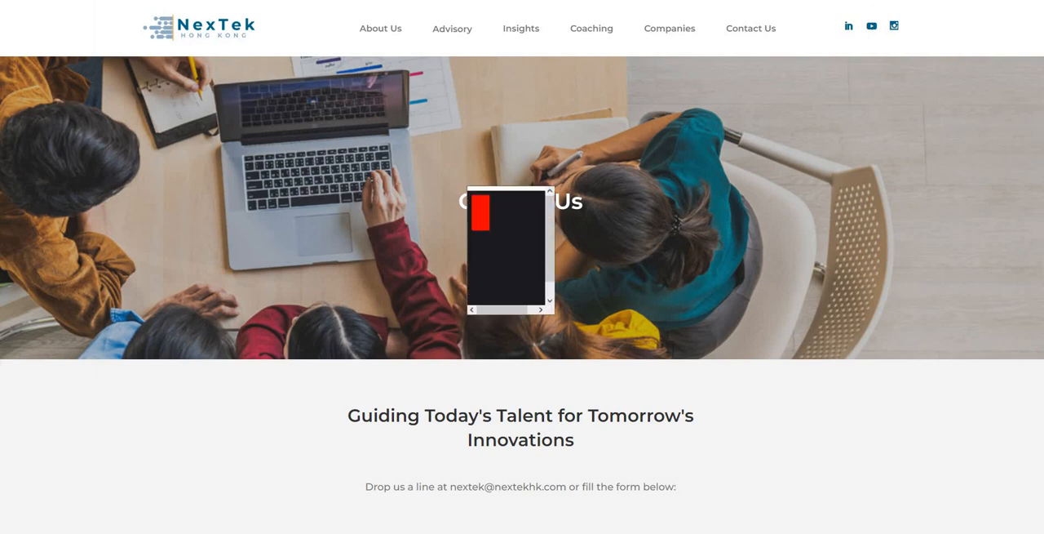
drag(1, 98, 448, 1)
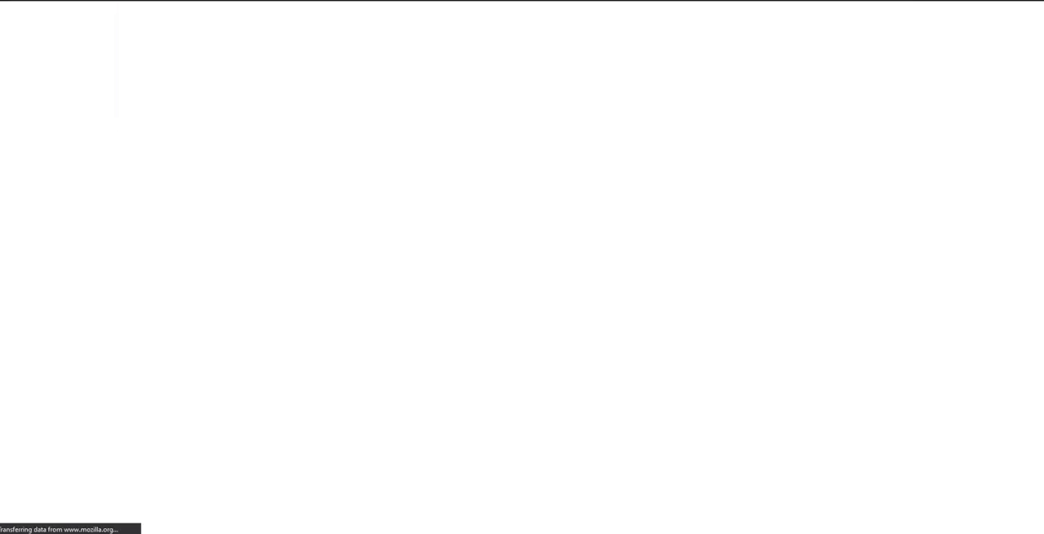
click(449, 1)
key(ctrl+v)
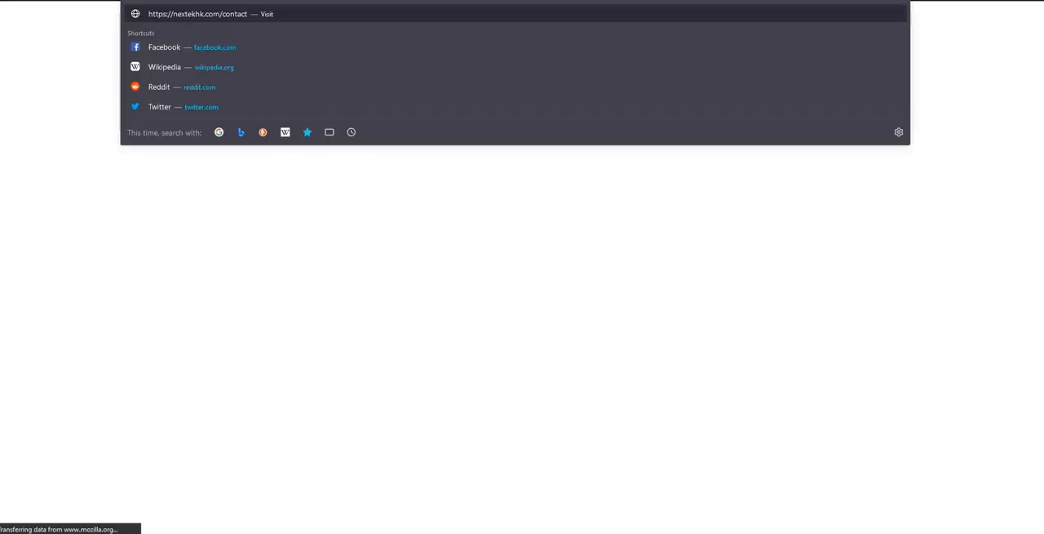
key(Return)
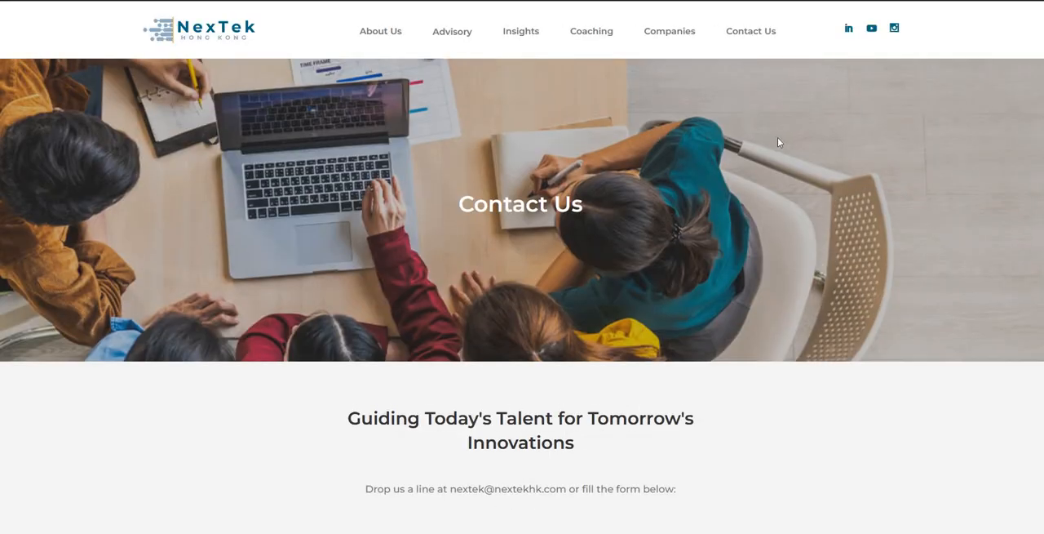
Step: Clear the last hour's history, cookies and cached files in Firefox, and reload the Contact Us page
scroll(738, 187, down, 10)
scroll(751, 211, up, 10)
key(ctrl+shift+Delete)
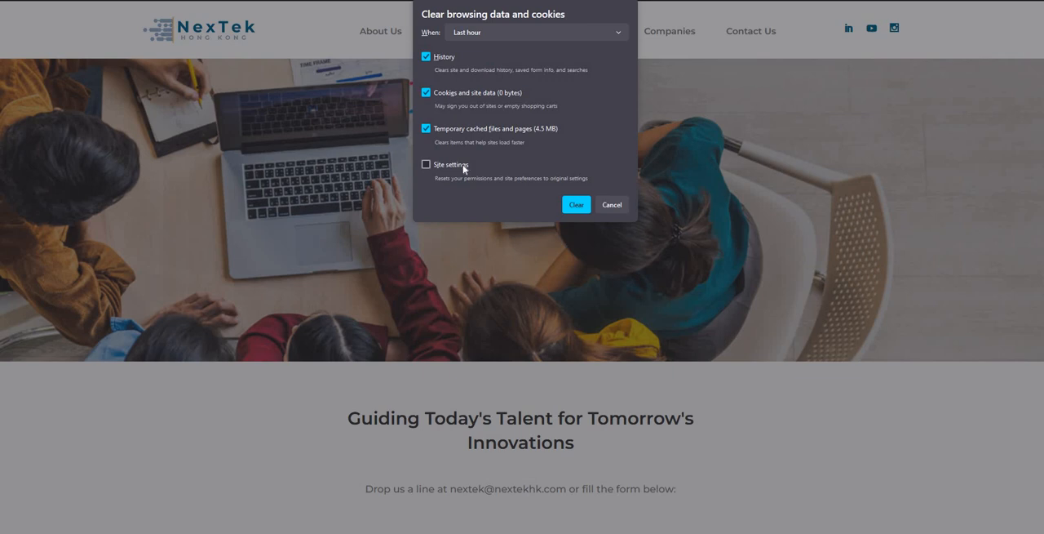
click(579, 204)
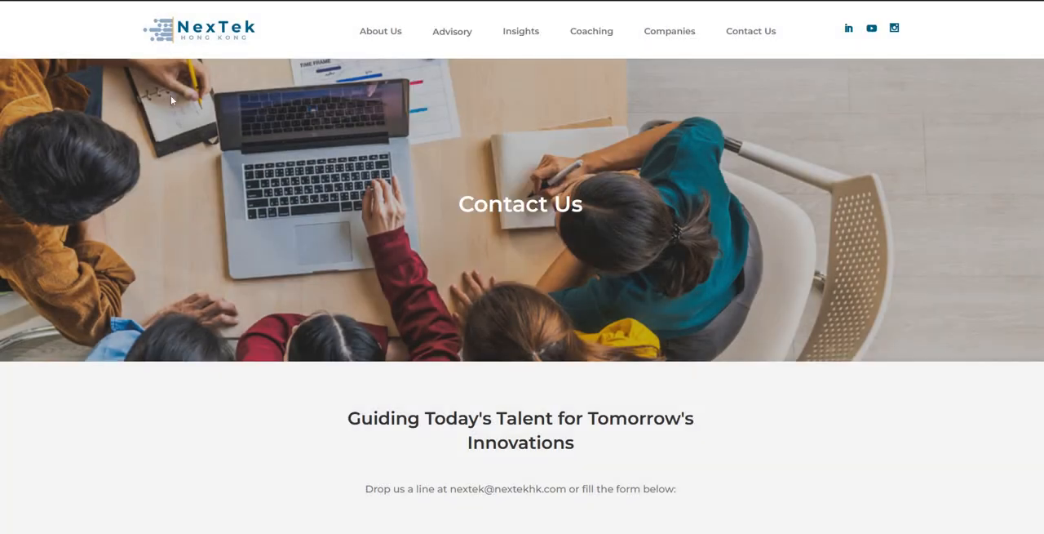
key(F5)
Step: Return to the Drupal admin and review the Website feedback contact form's edit settings and its field management page
click(319, 2)
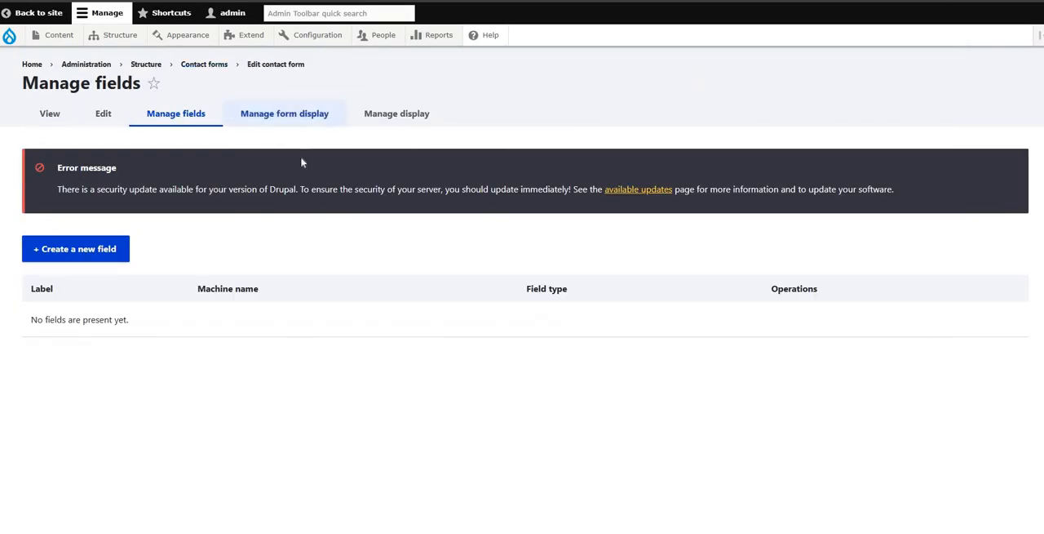
click(105, 115)
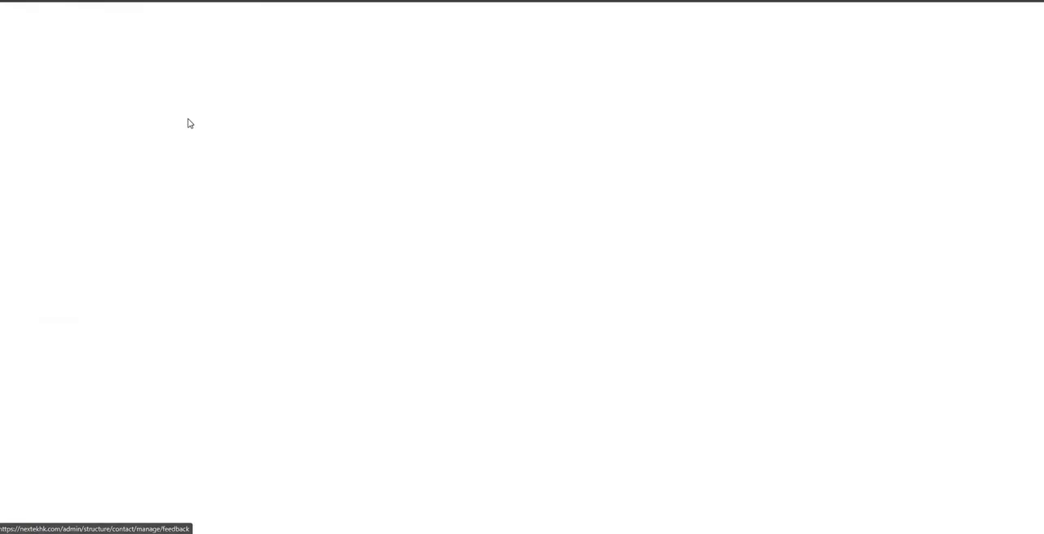
scroll(404, 289, down, 4)
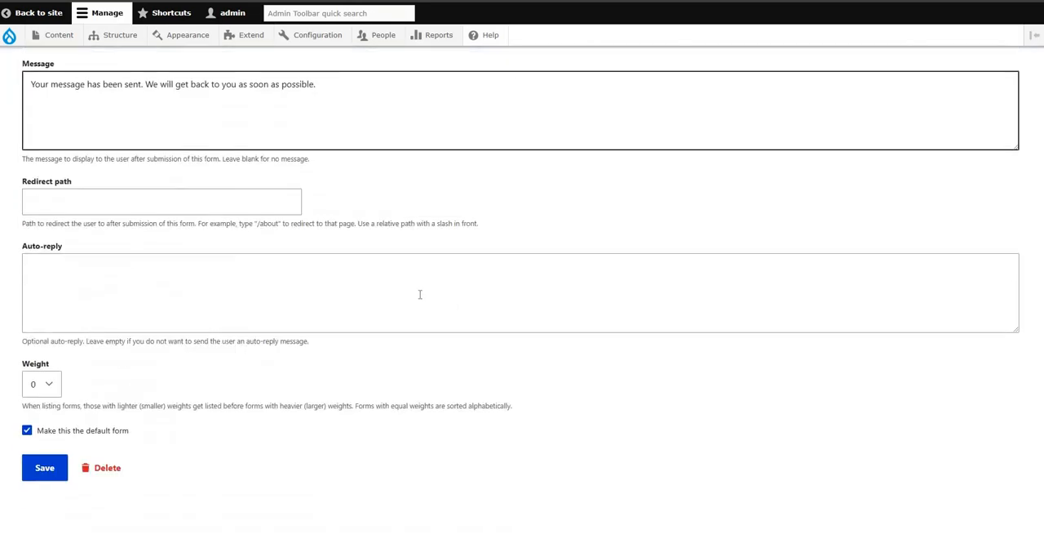
scroll(450, 304, up, 4)
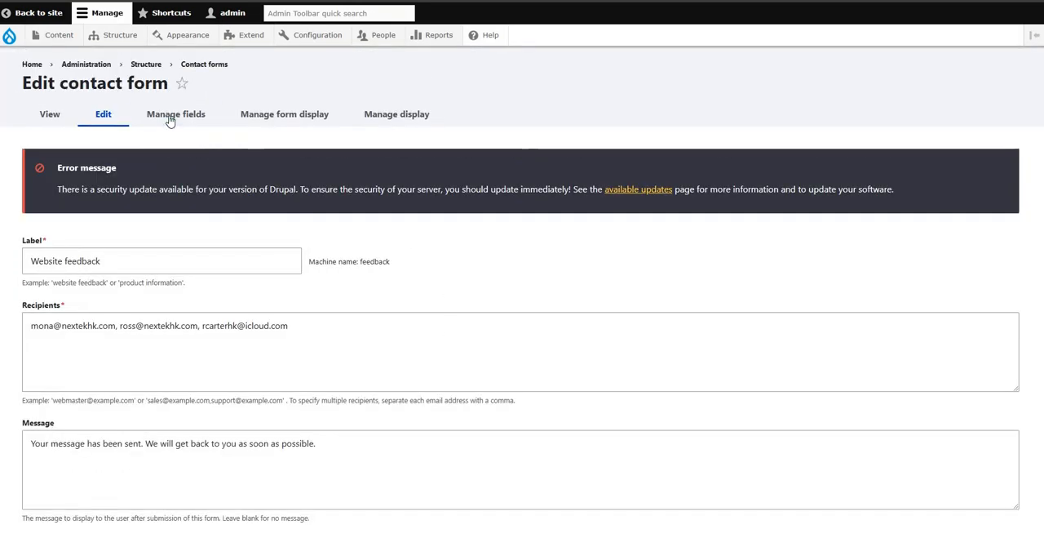
click(172, 122)
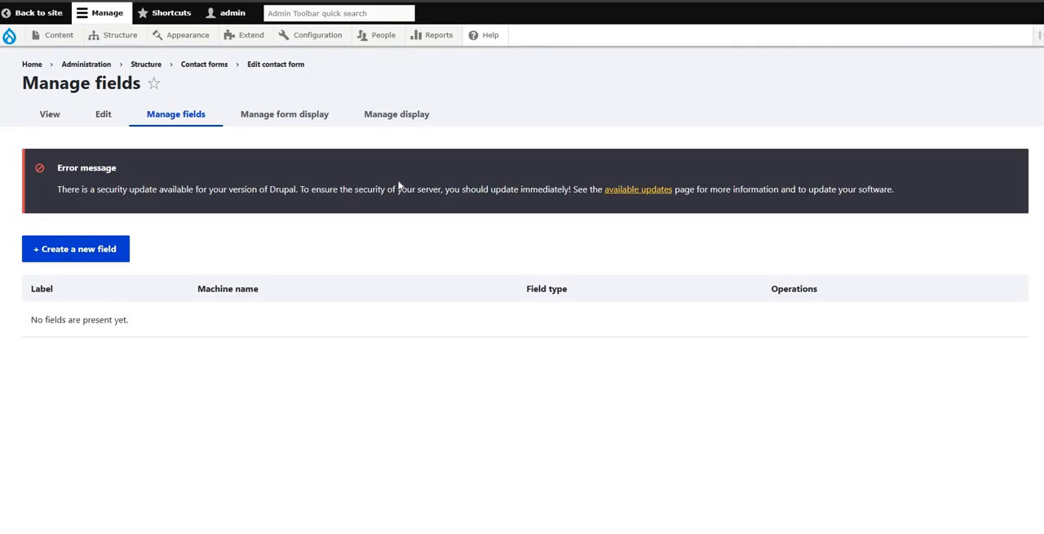
click(109, 255)
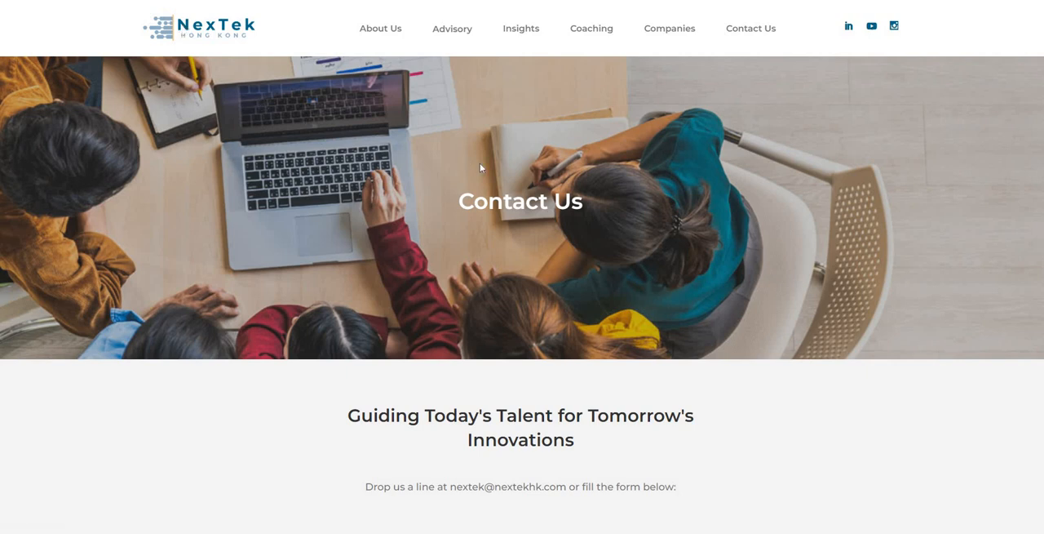
Step: Open the Contact Us page from the site's home page and examine the form and page for a reCAPTCHA
scroll(480, 163, down, 5)
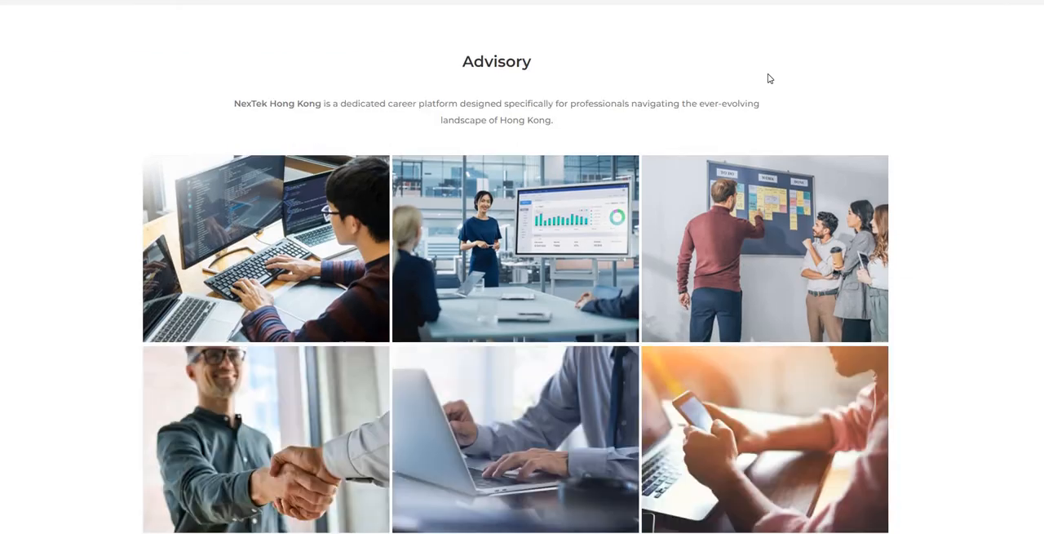
scroll(769, 79, up, 5)
scroll(777, 118, down, 16)
scroll(787, 166, up, 16)
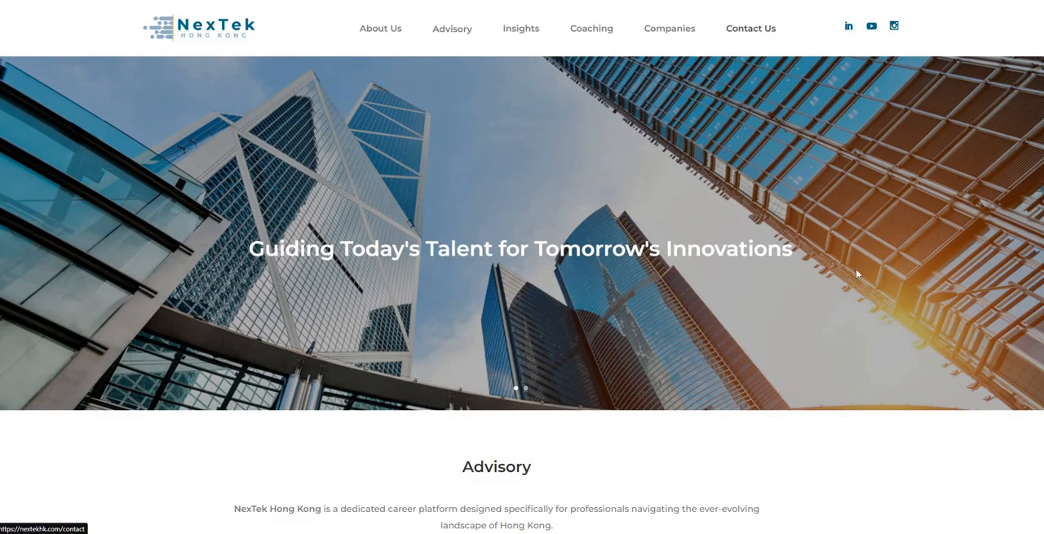
click(751, 28)
scroll(723, 305, down, 10)
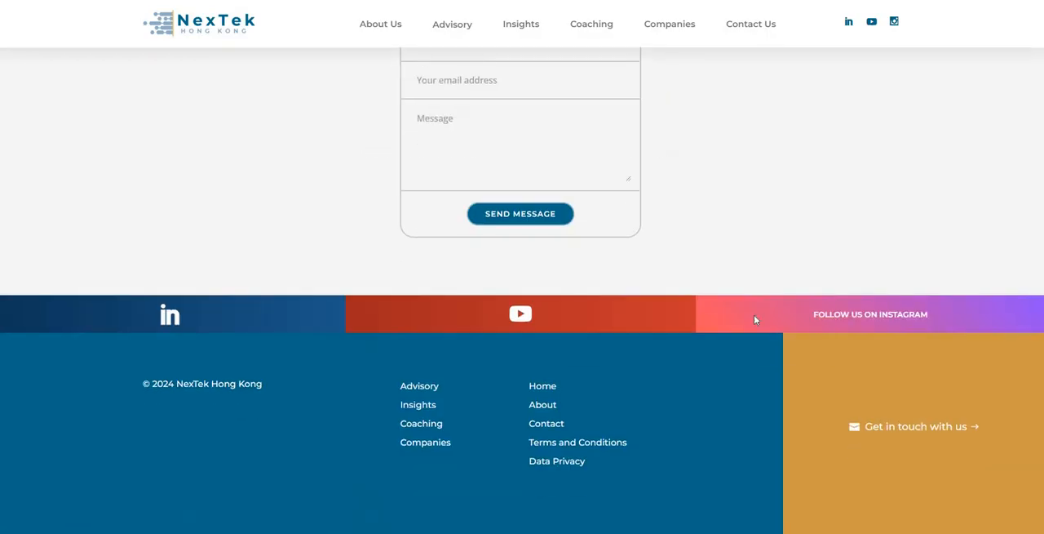
scroll(750, 316, up, 2)
click(583, 204)
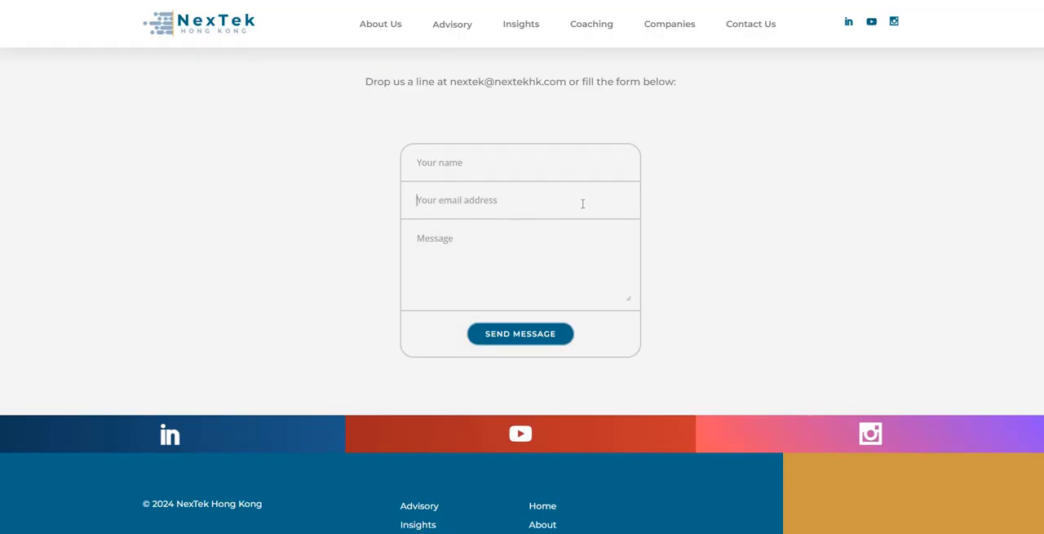
click(822, 302)
scroll(859, 318, down, 2)
scroll(861, 322, up, 9)
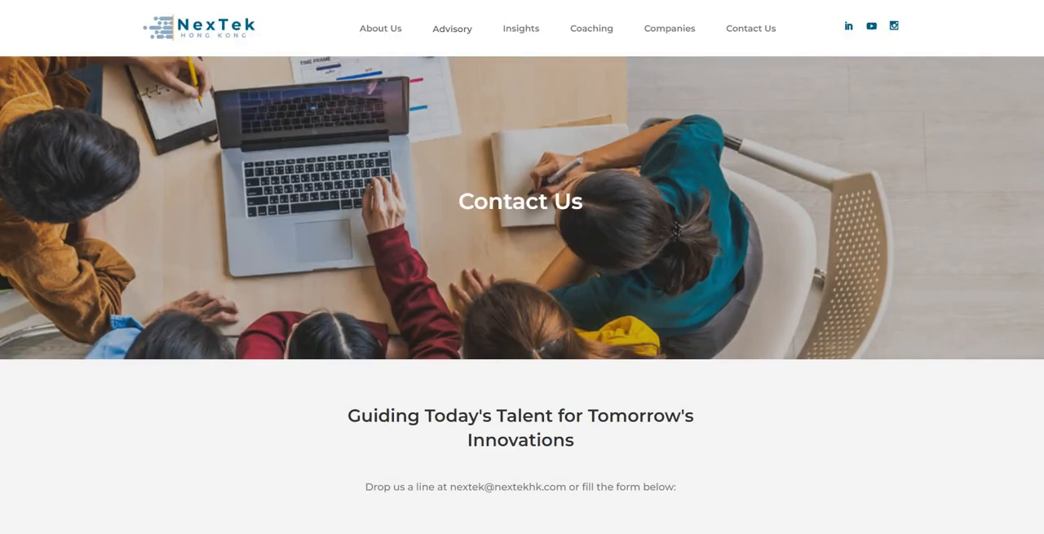
Step: Search the web for "drupal recaptcha v3" in a new tab
key(ctrl+t)
text(drupa)
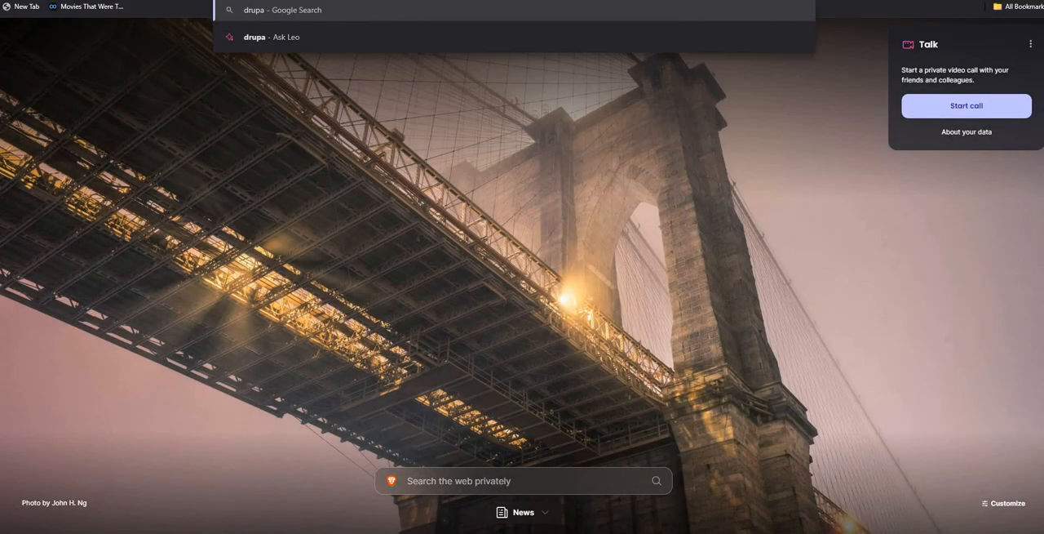
text(l recaptch)
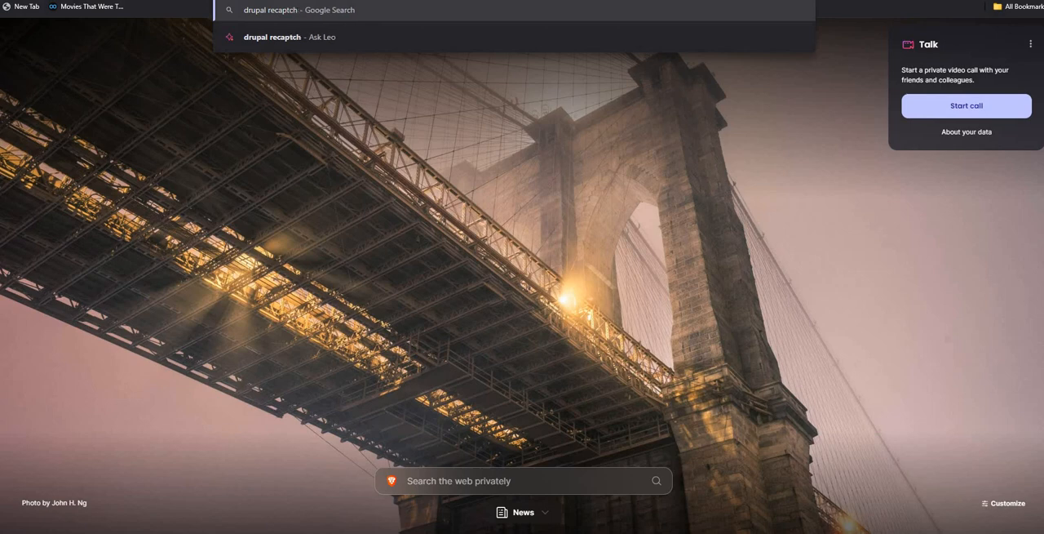
text(a ve)
key(BackSpace)
text(3)
key(Return)
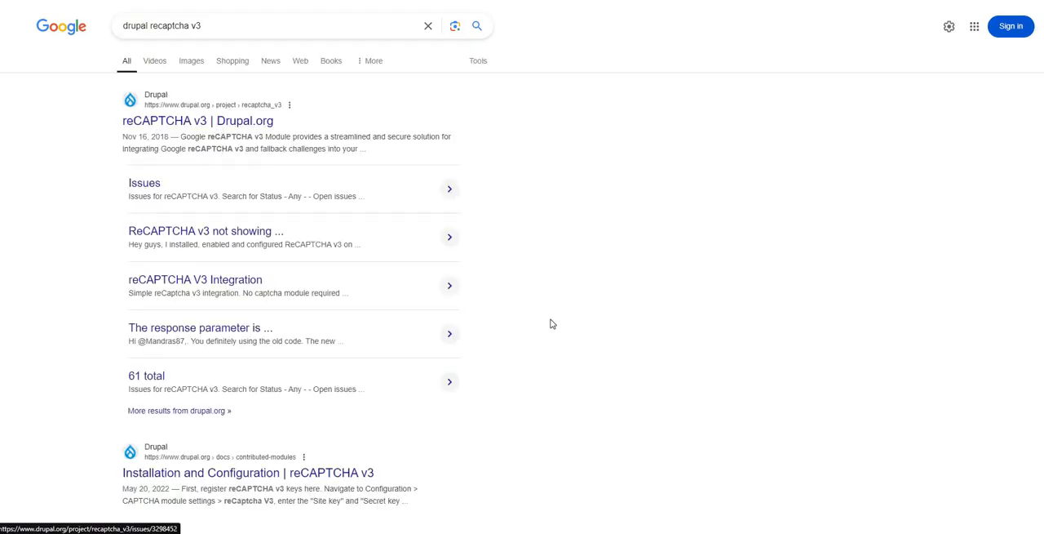
Step: Open the reCAPTCHA v3 project page on Drupal.org and read its usage example, requirements, resources and releases
click(196, 235)
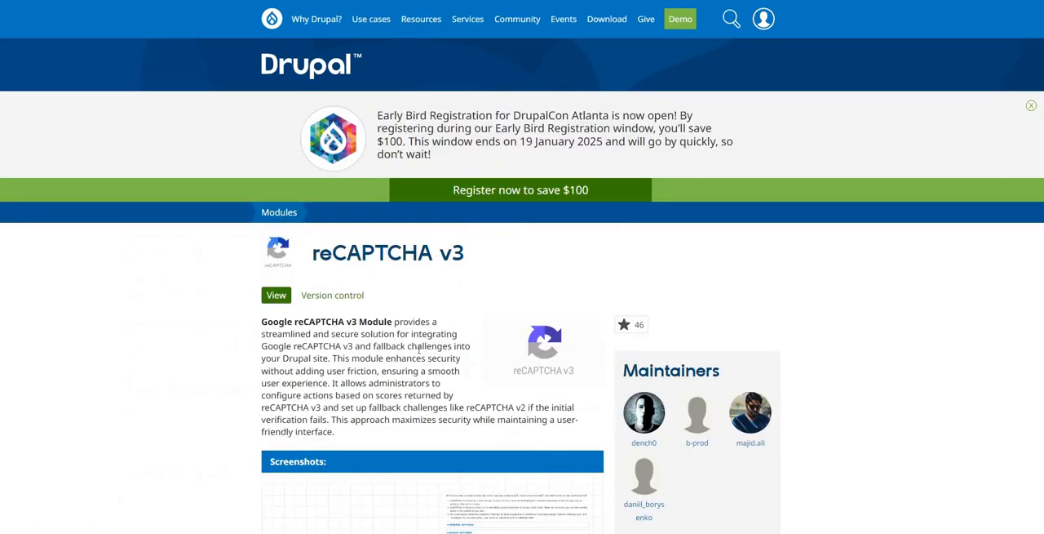
scroll(420, 349, down, 10)
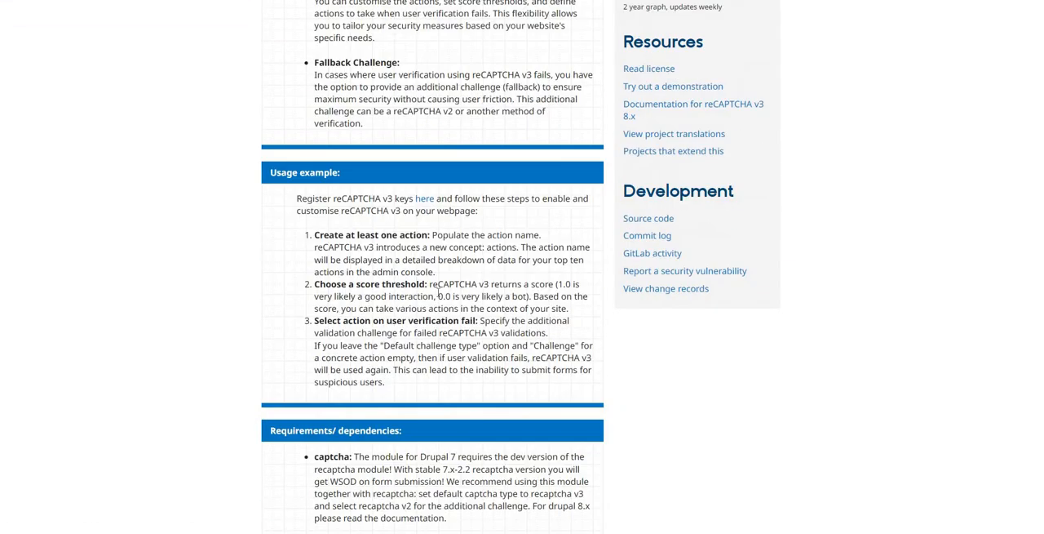
drag(357, 235, 457, 235)
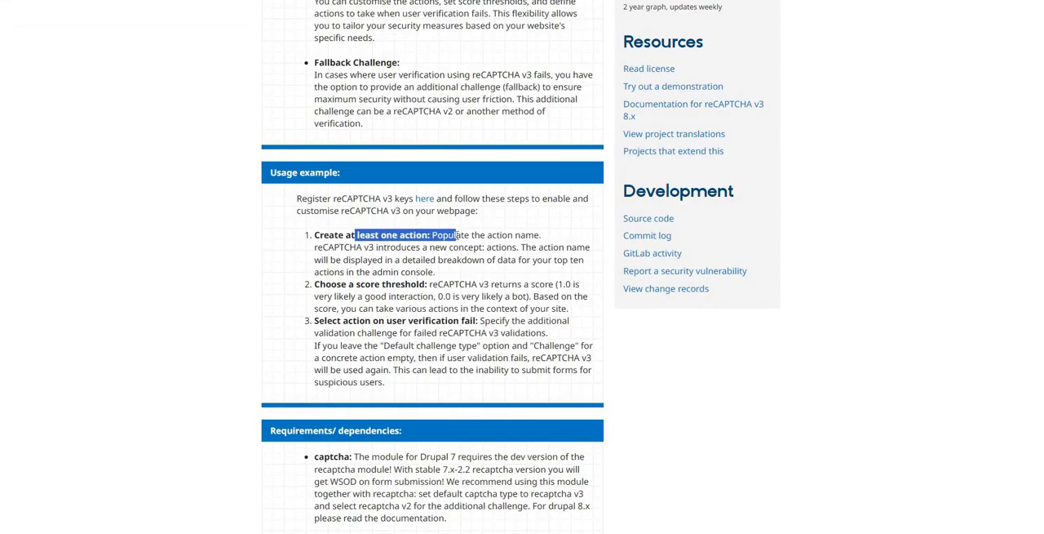
drag(366, 284, 450, 285)
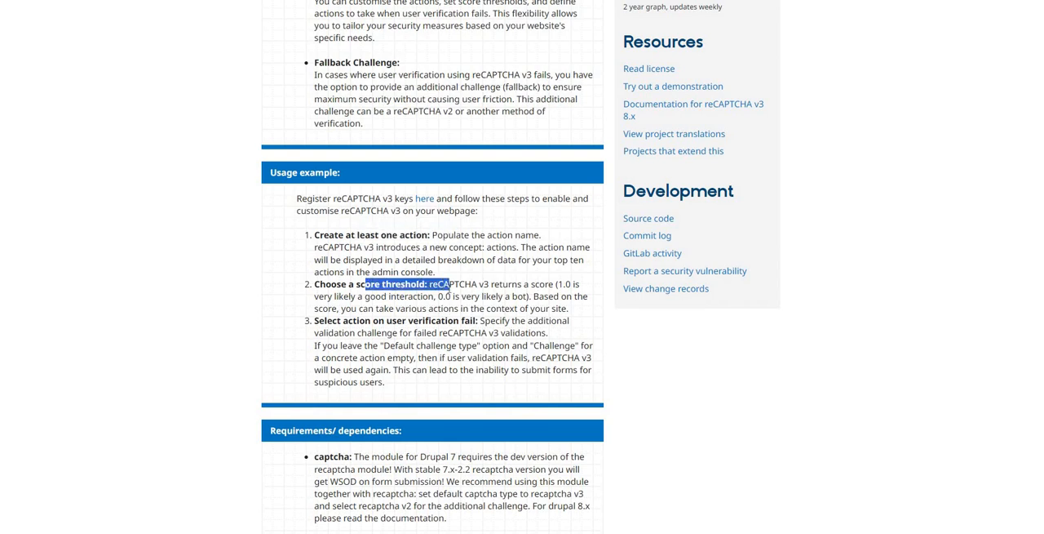
scroll(448, 295, down, 5)
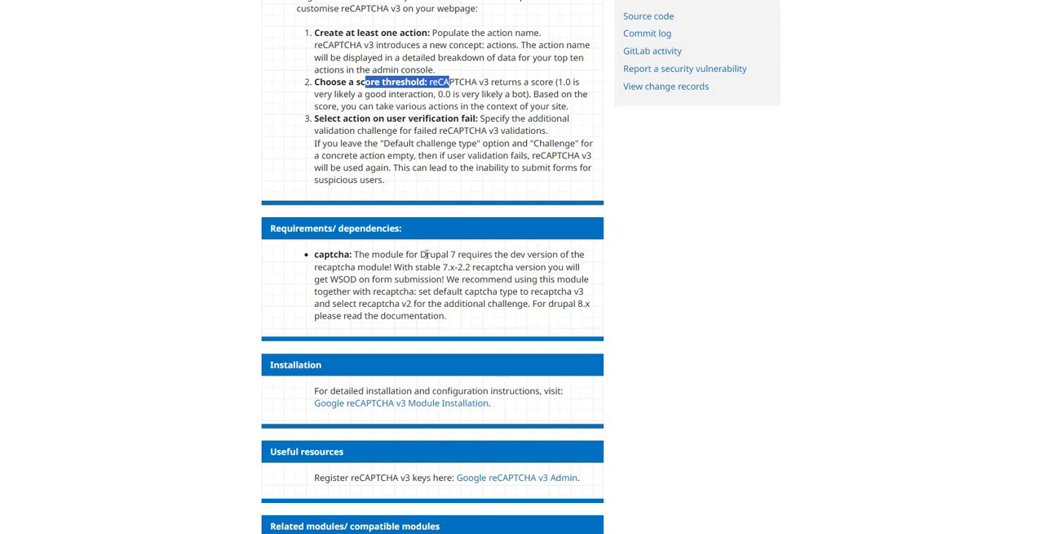
drag(373, 254, 455, 266)
scroll(490, 330, down, 5)
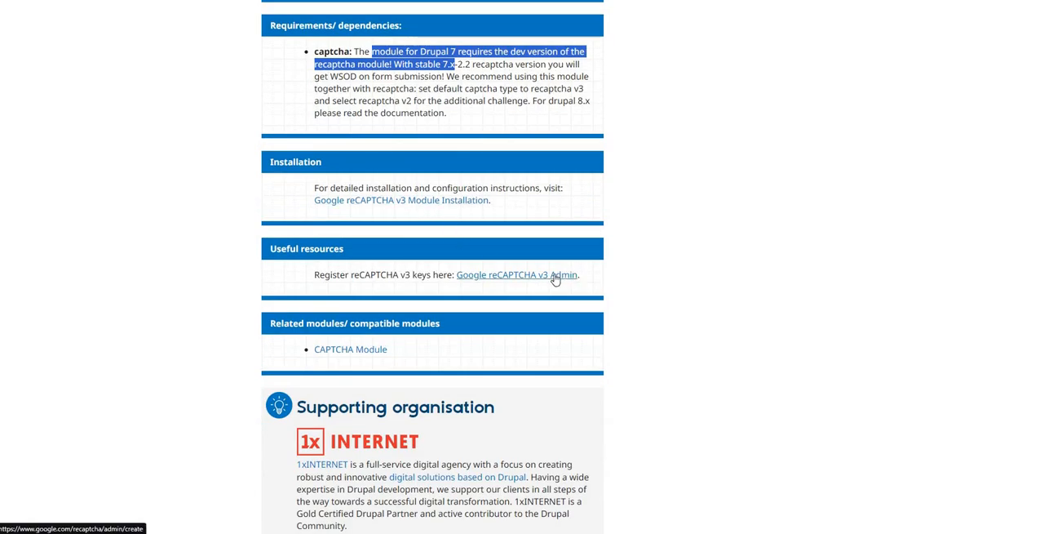
scroll(351, 181, down, 5)
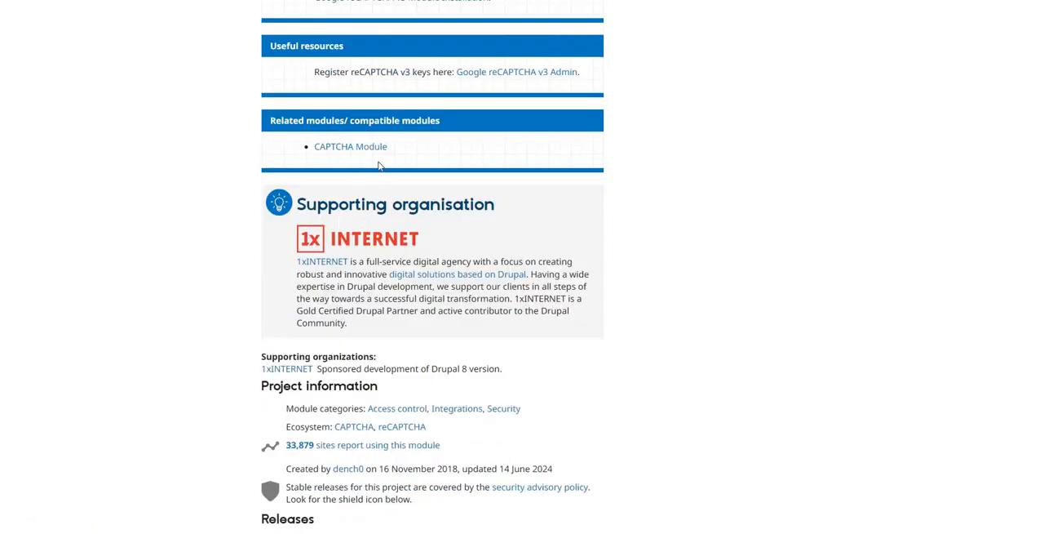
scroll(599, 268, up, 3)
scroll(641, 292, down, 6)
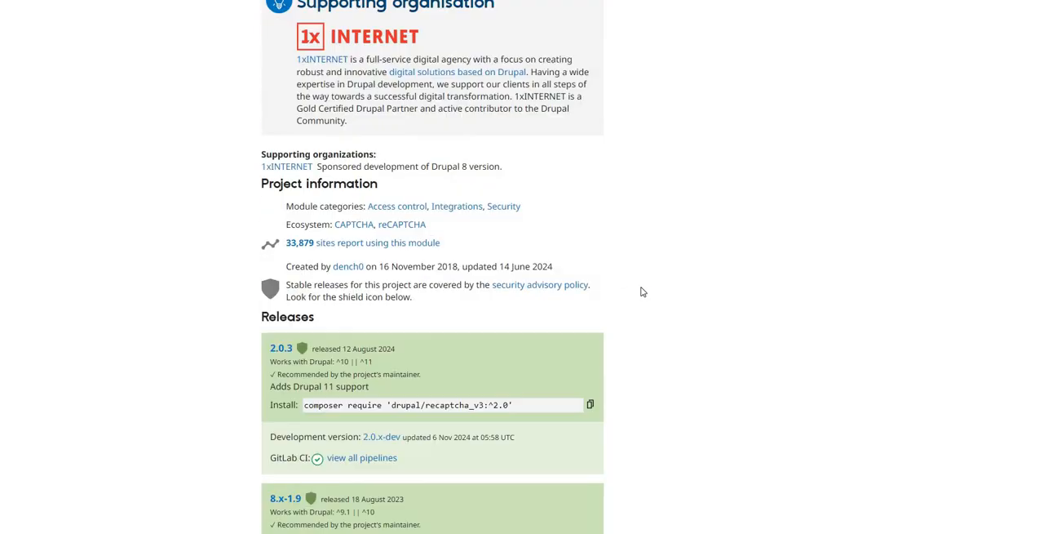
scroll(641, 291, down, 3)
scroll(642, 291, up, 9)
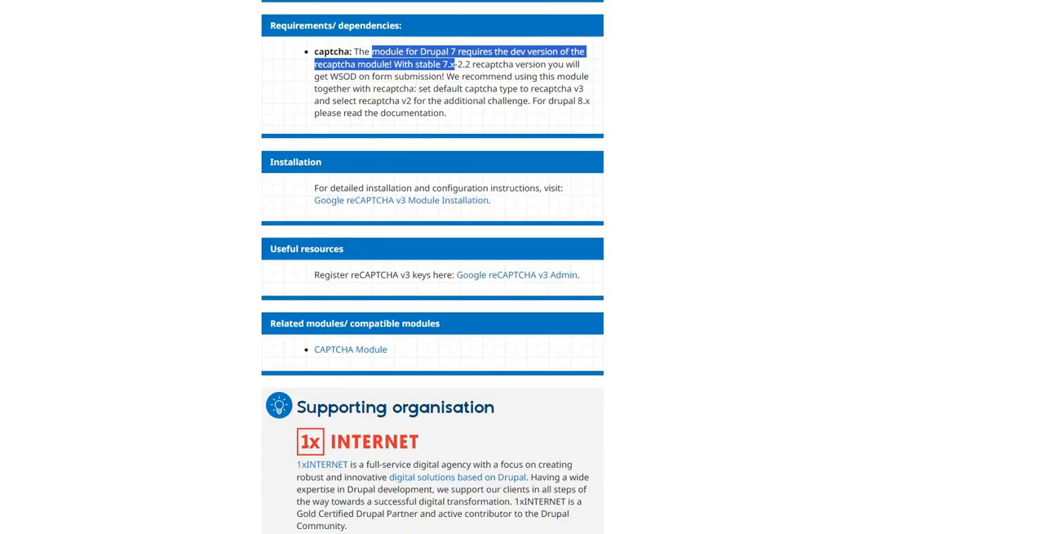
scroll(256, 9, up, 6)
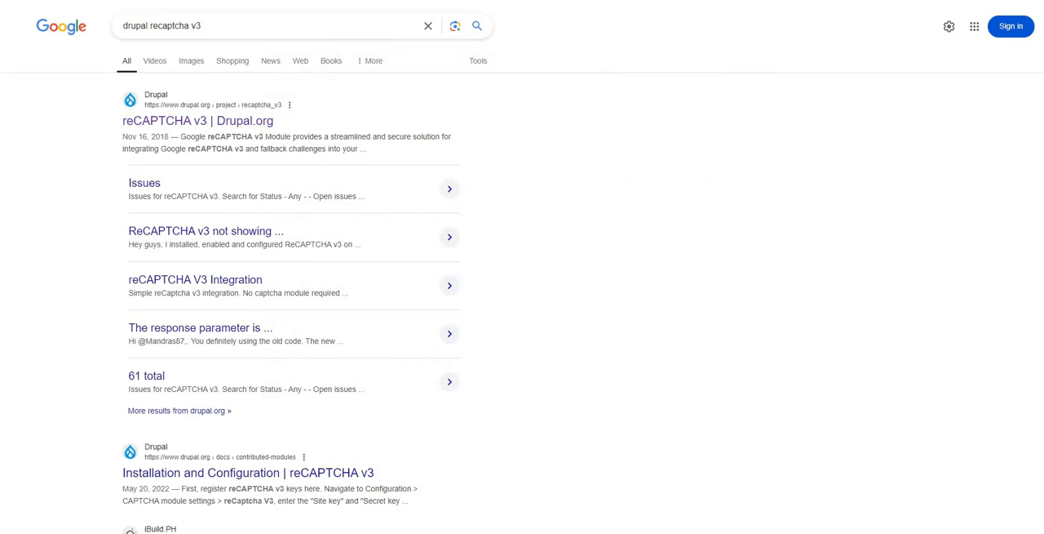
Step: Open the search results "ReCAPTCHA v3 not showing ..." and "reCAPTCHA V3 Integration" in new tabs
right_click(224, 233)
click(265, 243)
right_click(222, 283)
click(253, 292)
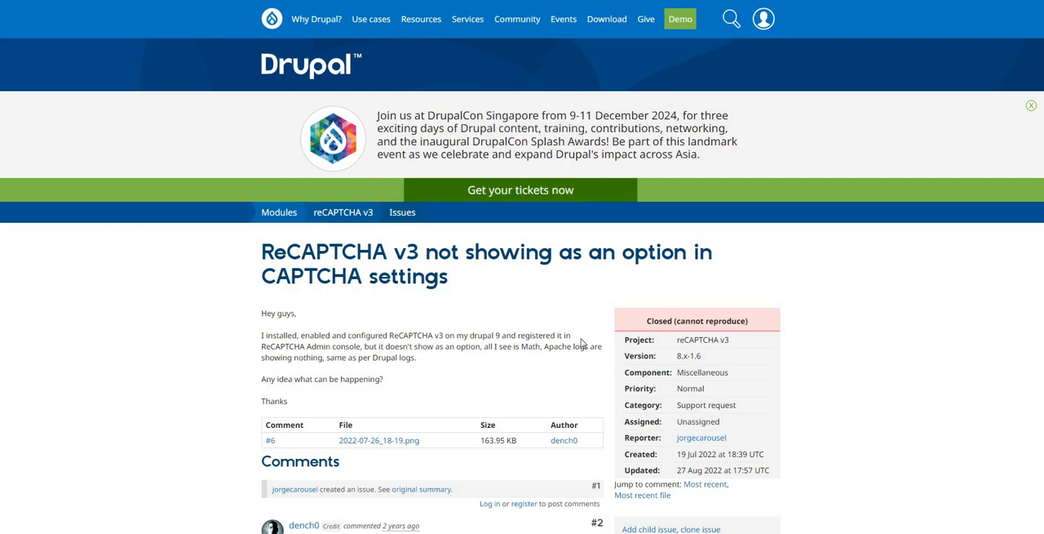
Step: Read the issue about ReCAPTCHA v3 not showing in CAPTCHA settings, including comments #2 to #6 and the attached screenshot
scroll(420, 212, down, 3)
drag(389, 135, 416, 144)
click(480, 182)
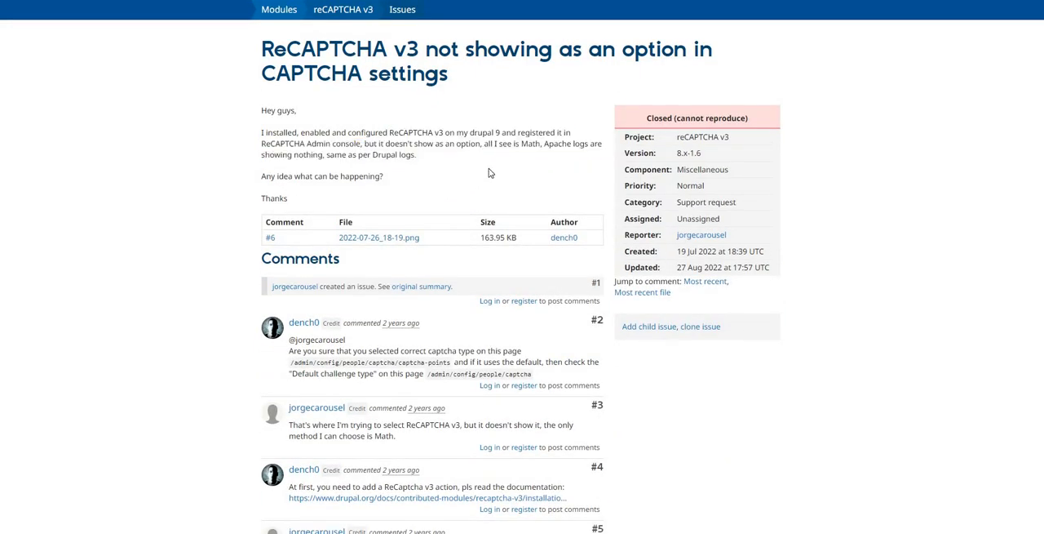
scroll(489, 173, down, 3)
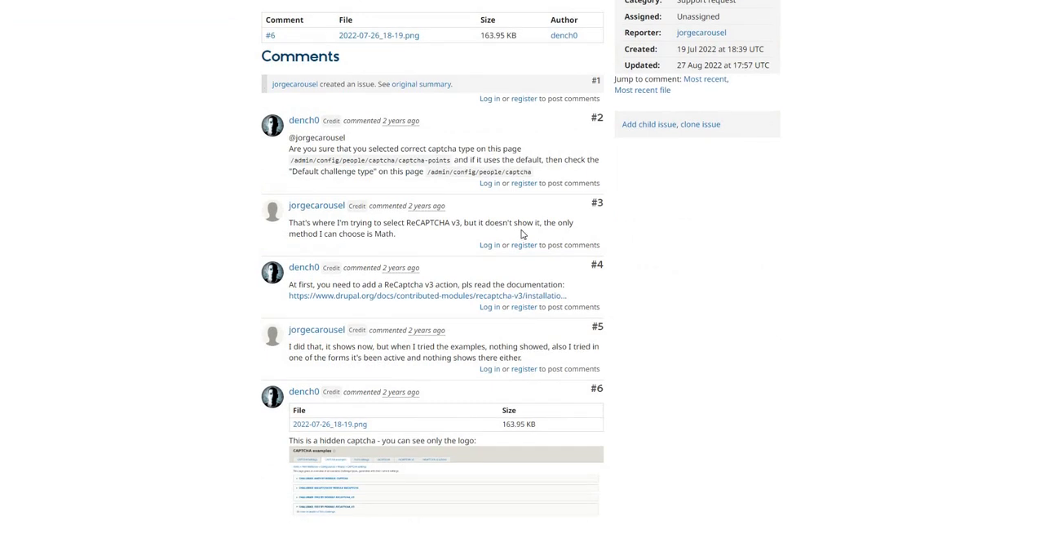
scroll(526, 236, down, 3)
drag(346, 145, 394, 155)
scroll(641, 275, down, 3)
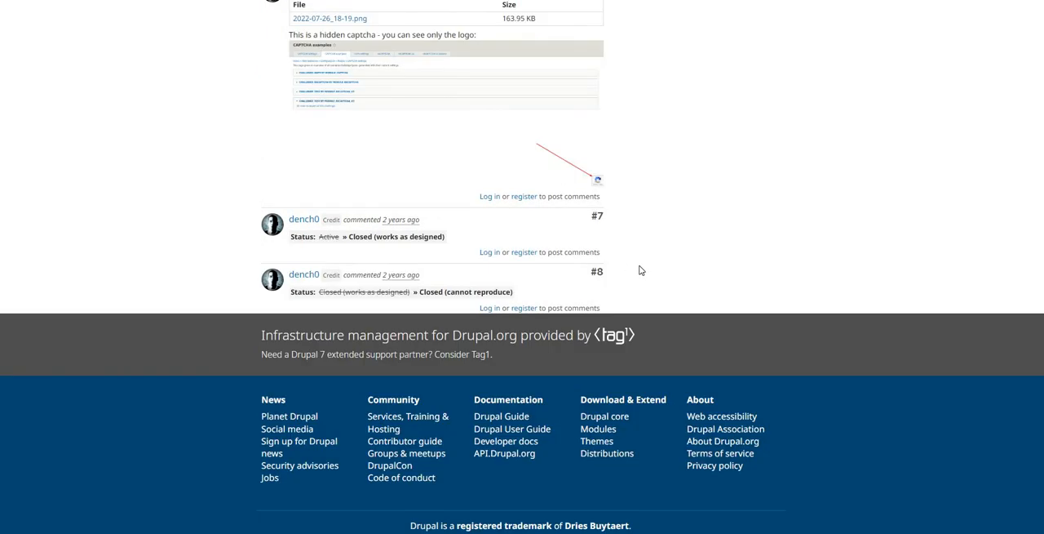
scroll(641, 270, up, 3)
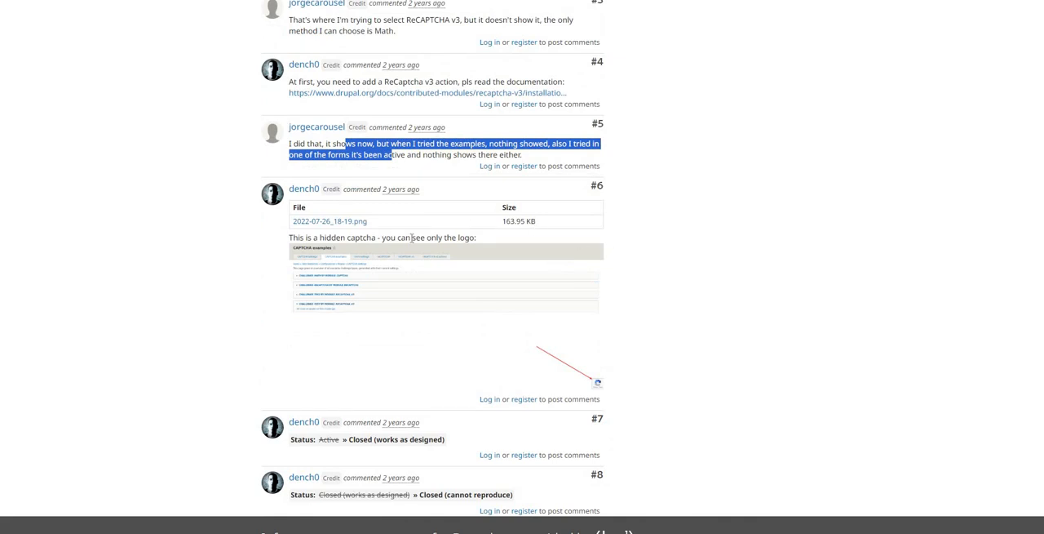
scroll(481, 287, down, 3)
scroll(509, 314, up, 3)
click(576, 236)
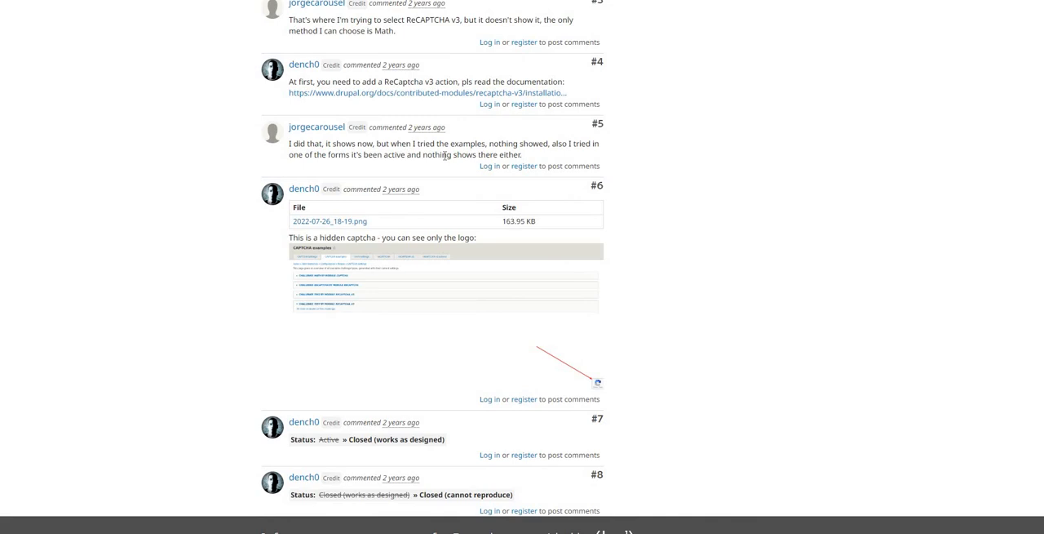
drag(405, 155, 446, 155)
click(634, 297)
scroll(371, 278, up, 5)
scroll(370, 276, down, 3)
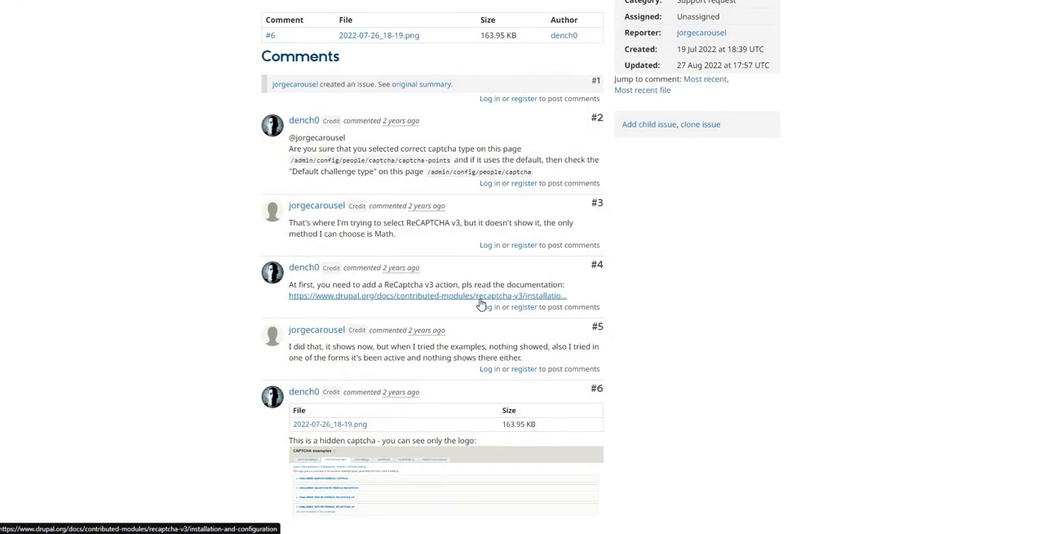
Step: Open the installation documentation linked in comment #4 in a new tab and go to its Configuration section
right_click(482, 304)
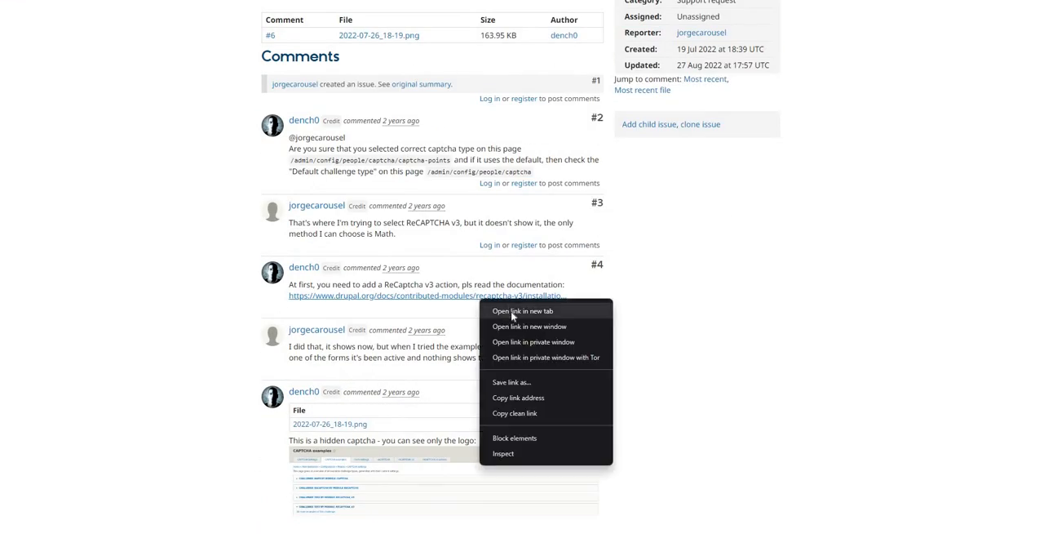
click(682, 311)
scroll(682, 311, up, 5)
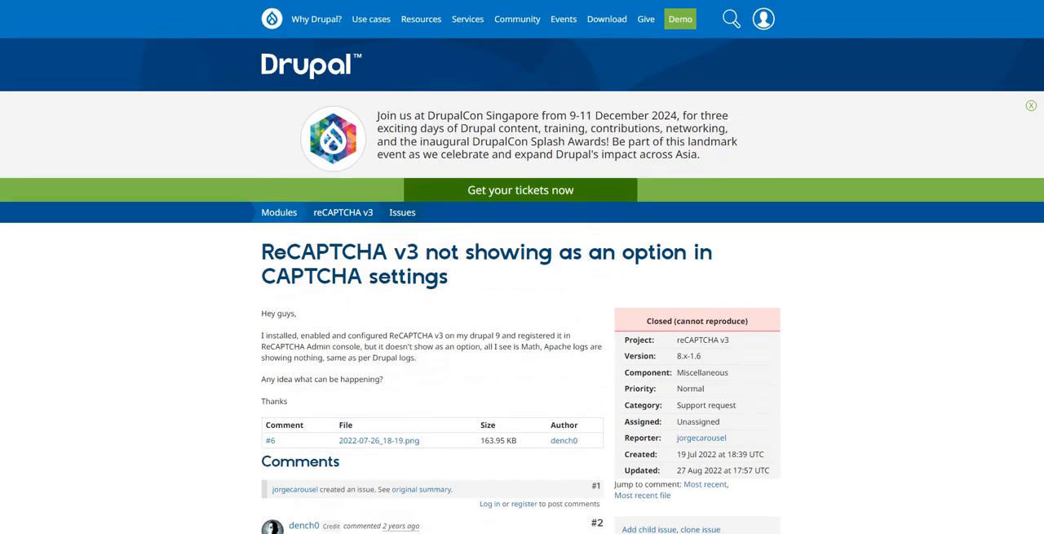
click(519, 1)
scroll(509, 244, down, 5)
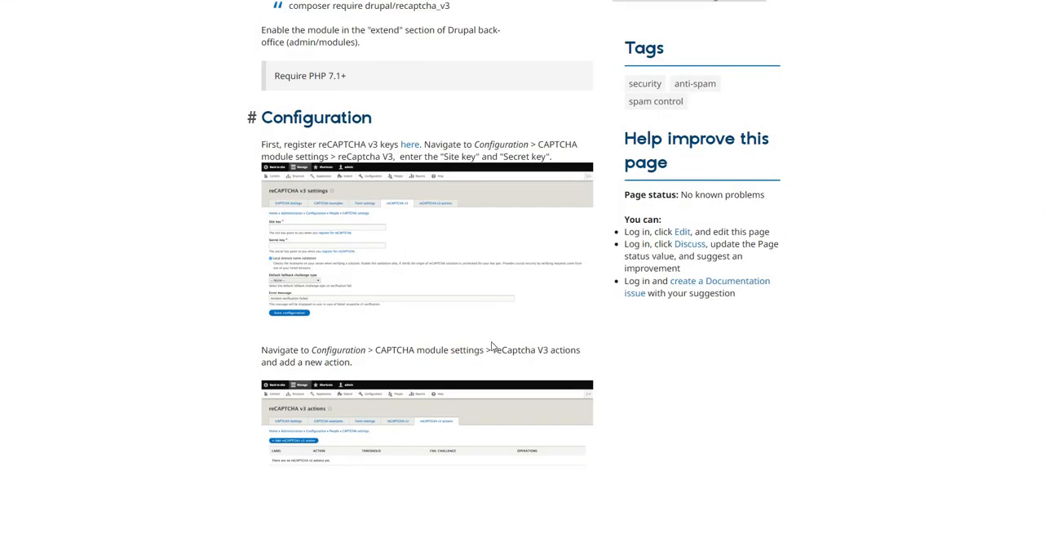
Step: Open the documentation's reCAPTCHA v3 actions screenshot in a new browser tab
right_click(417, 430)
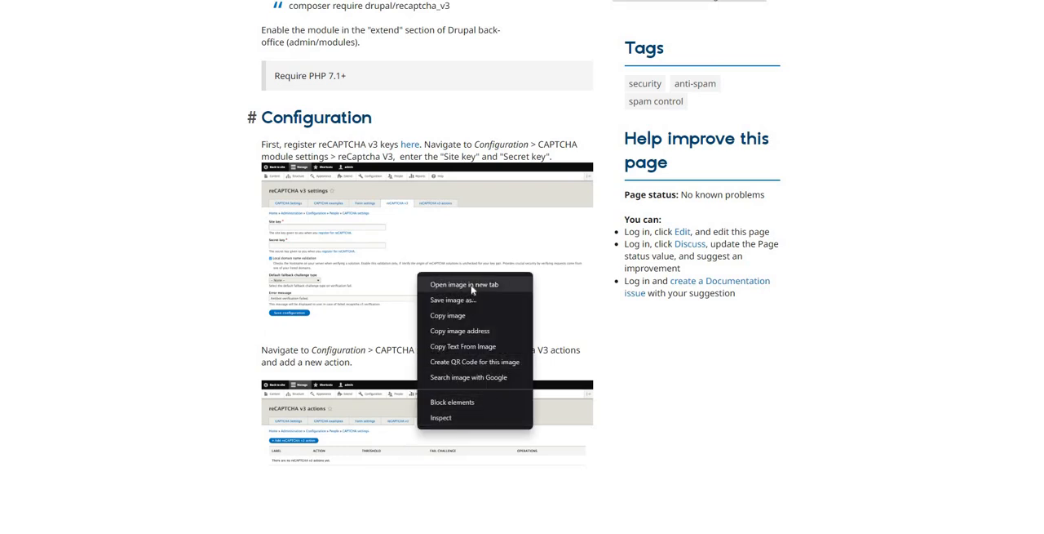
click(471, 285)
key(ctrl+Tab)
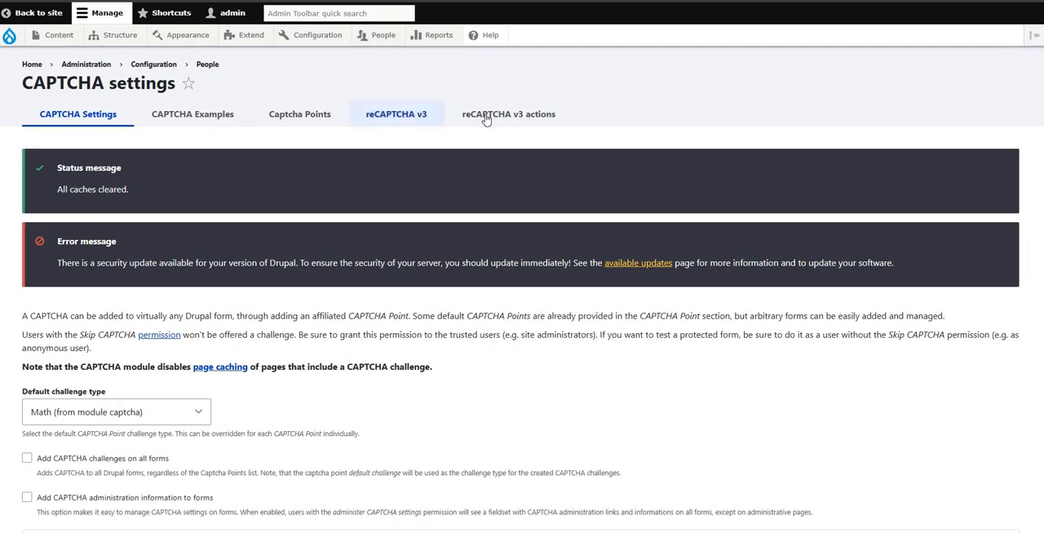
Step: Reload the site's CAPTCHA settings page and review its default challenge and form options
click(490, 115)
right_click(487, 115)
key(Escape)
mouse_move(404, 120)
mouse_down()
mouse_move(409, 100)
mouse_move(412, 119)
mouse_move(424, 120)
mouse_up()
drag(497, 118, 523, 118)
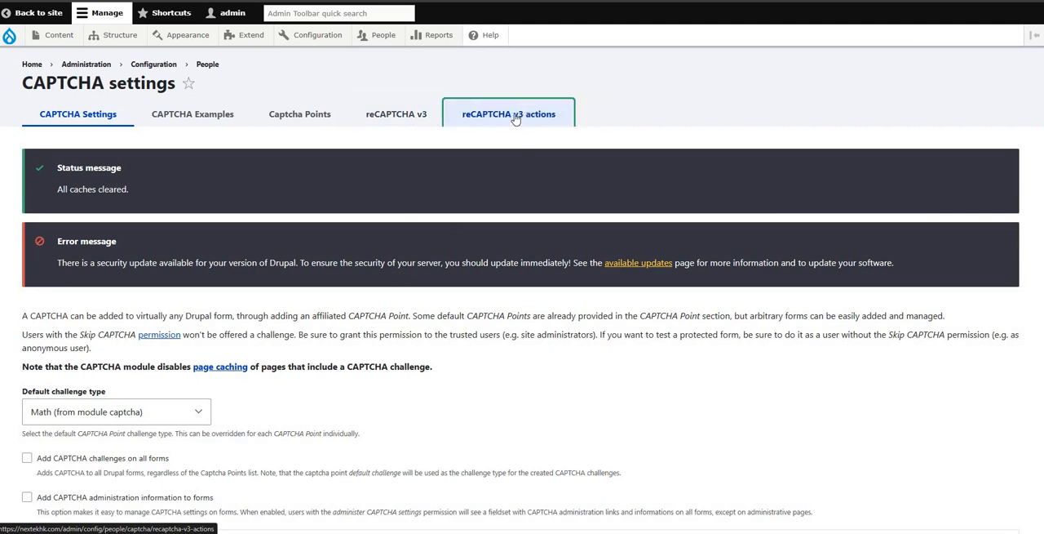
click(76, 120)
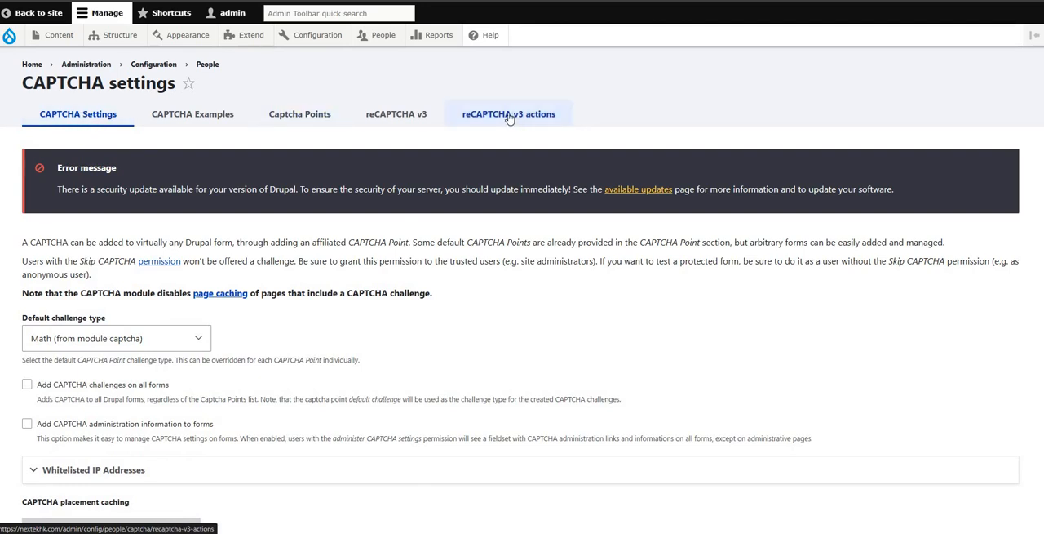
scroll(498, 215, down, 3)
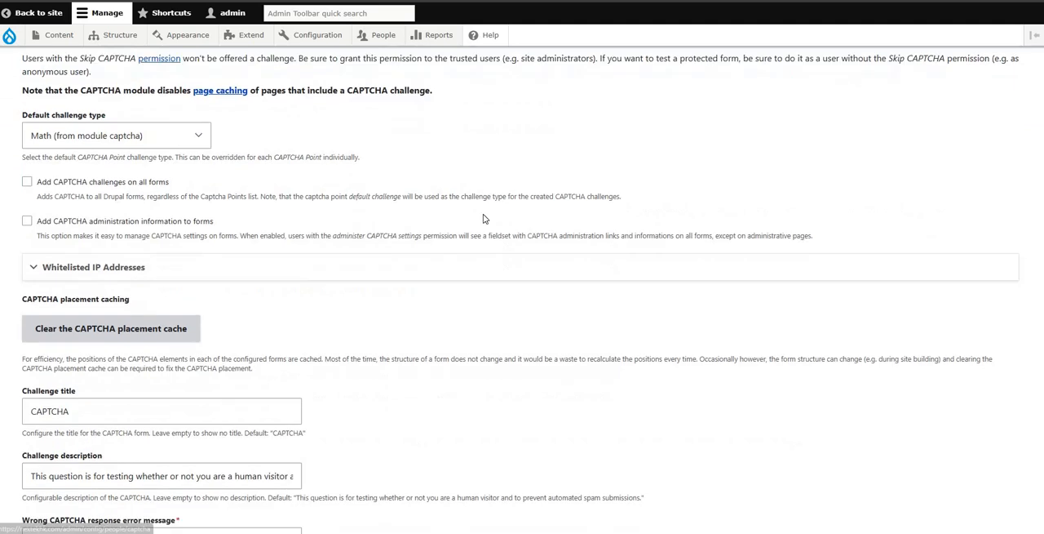
scroll(533, 238, up, 3)
scroll(445, 231, down, 3)
scroll(124, 206, up, 3)
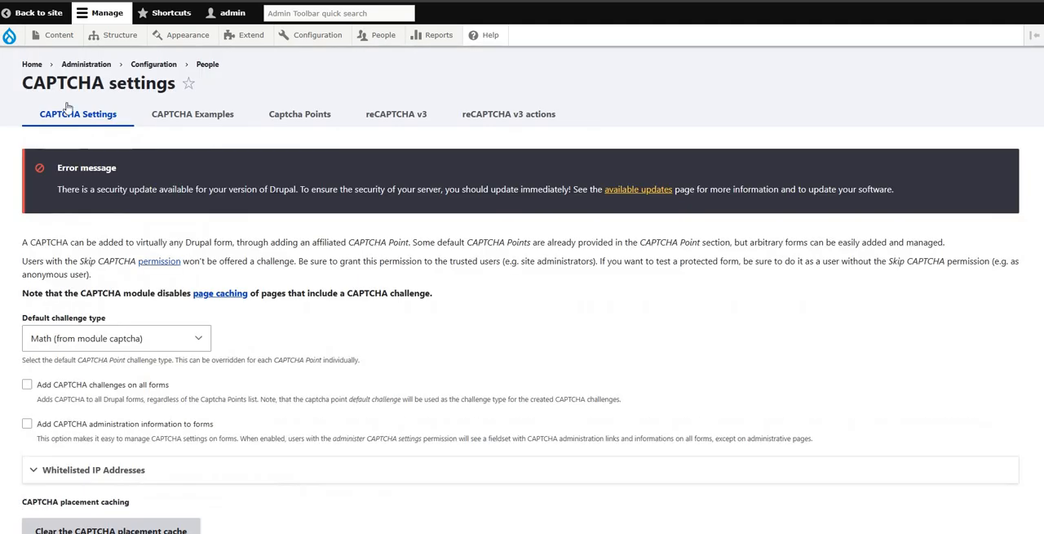
click(63, 120)
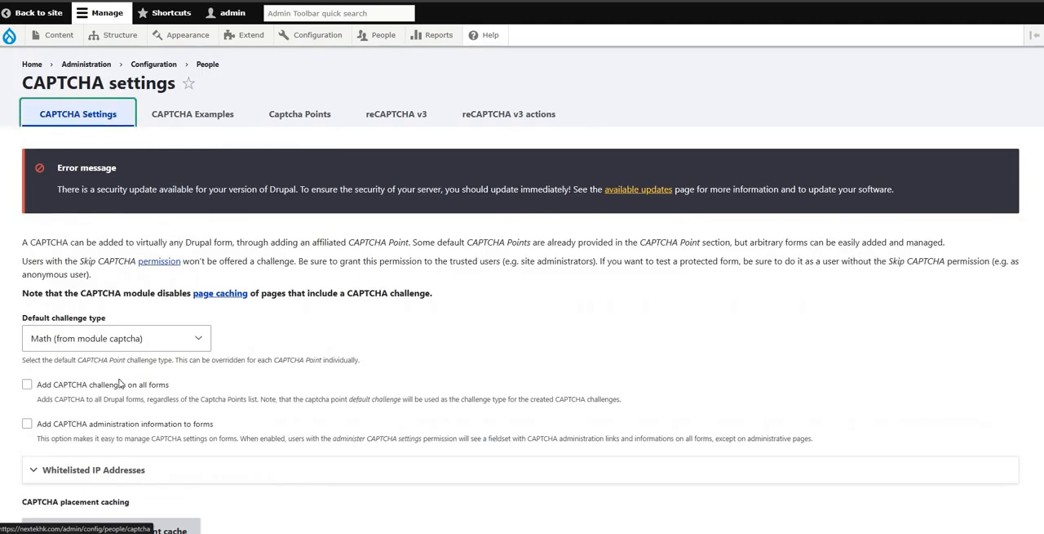
Step: Enable "Add CAPTCHA challenges on all forms" in the CAPTCHA settings, leaving the admin forms and administration information options off
click(27, 385)
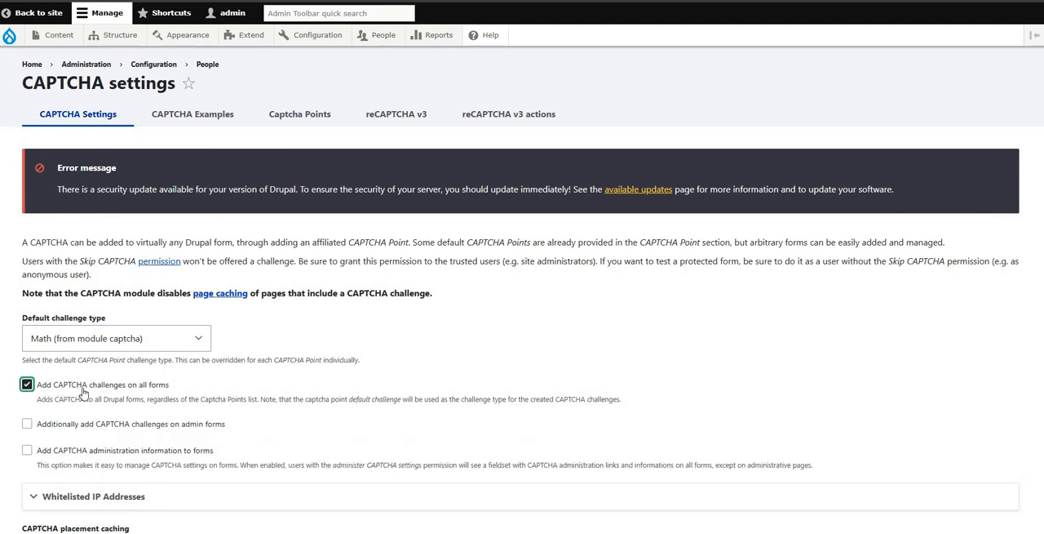
scroll(106, 397, down, 3)
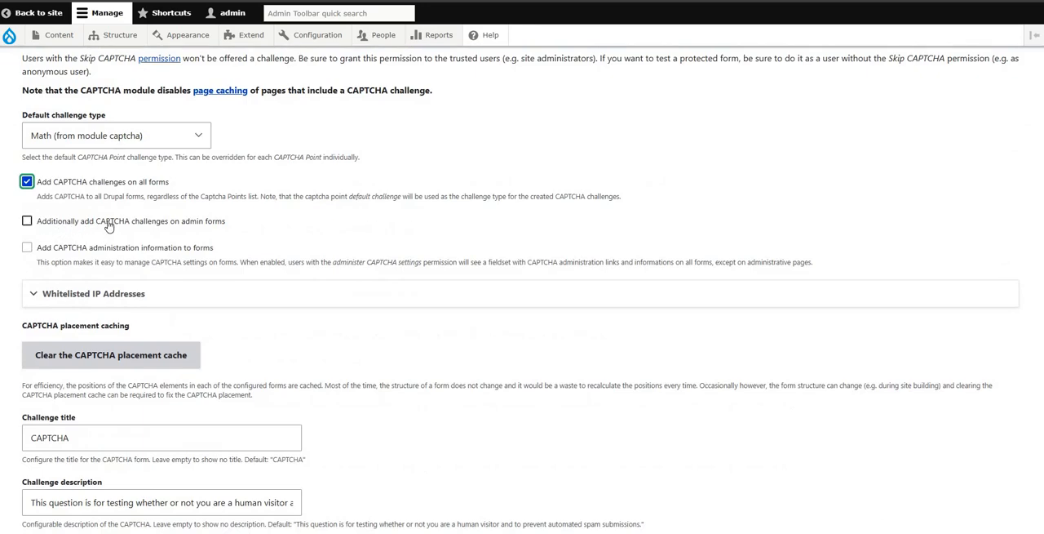
drag(57, 224, 151, 229)
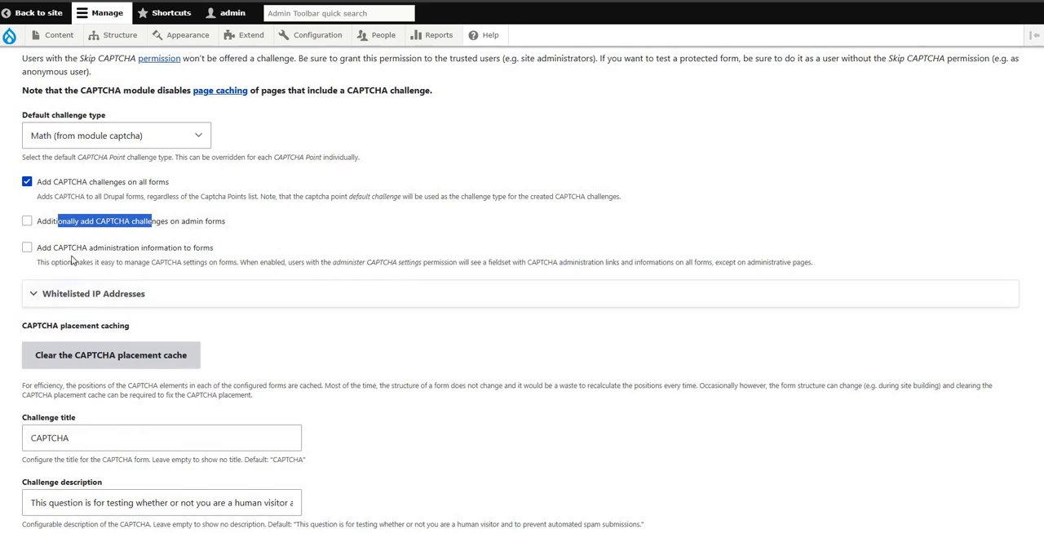
drag(69, 252, 151, 253)
click(302, 242)
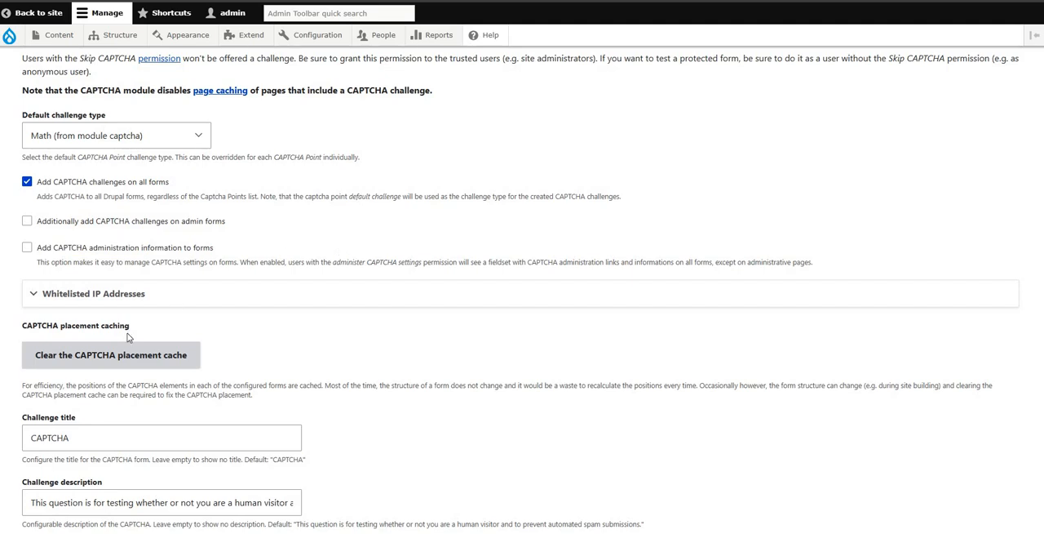
Step: Save the CAPTCHA settings configuration with challenges on all forms and flush all site caches
scroll(317, 361, down, 3)
scroll(210, 289, up, 3)
scroll(139, 315, down, 5)
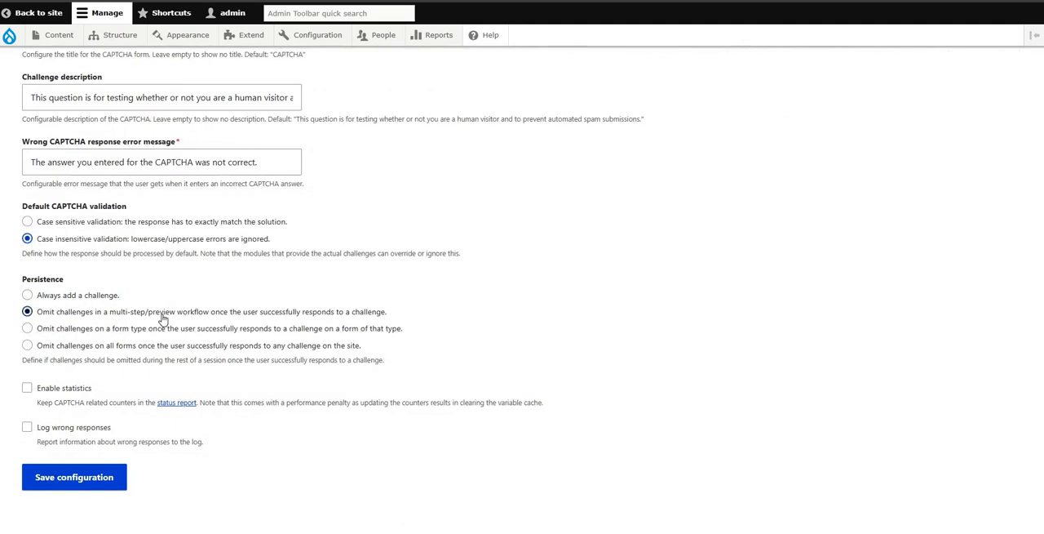
scroll(163, 319, up, 5)
scroll(163, 319, up, 3)
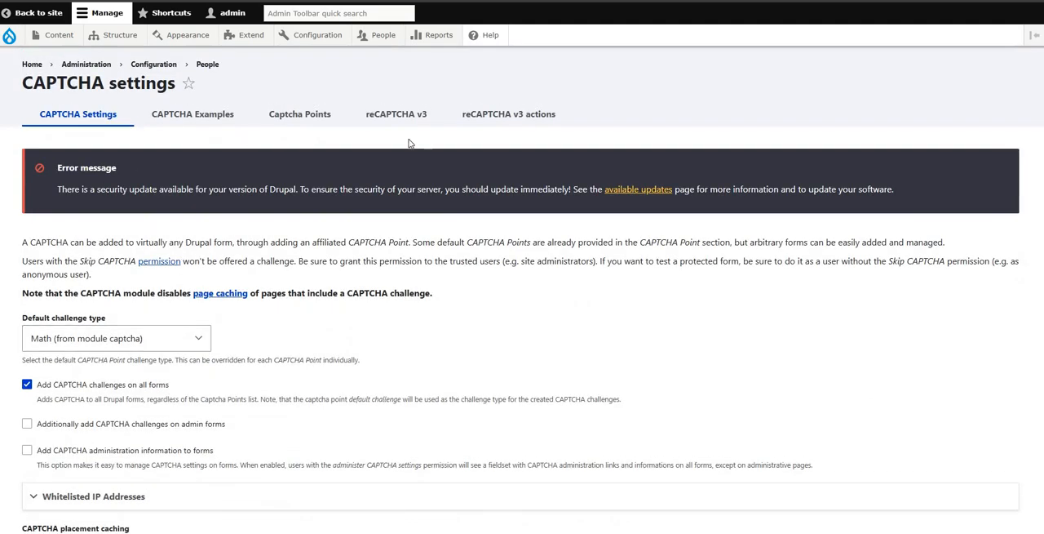
scroll(67, 186, down, 3)
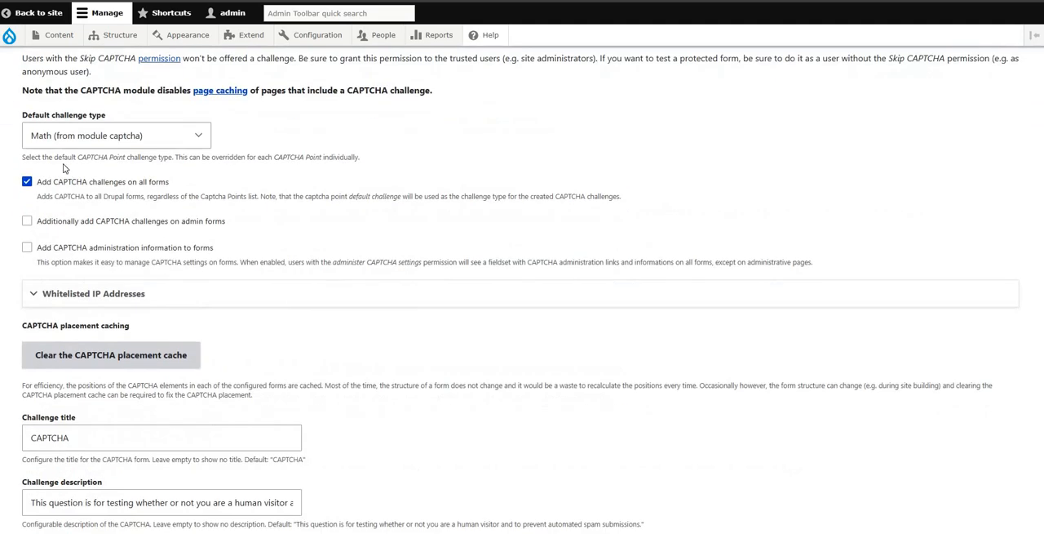
click(27, 182)
click(27, 182)
scroll(186, 259, down, 3)
scroll(98, 303, down, 3)
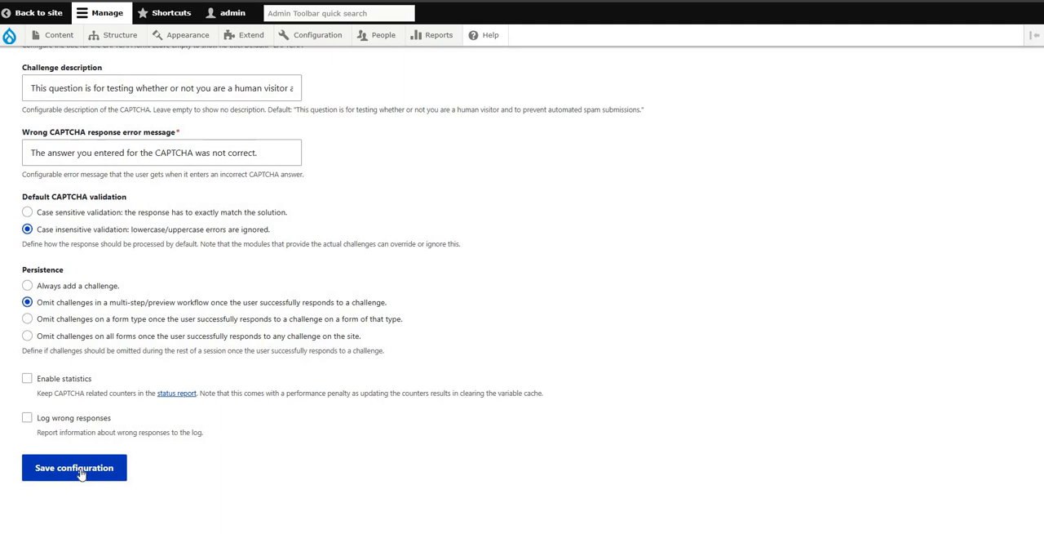
click(81, 473)
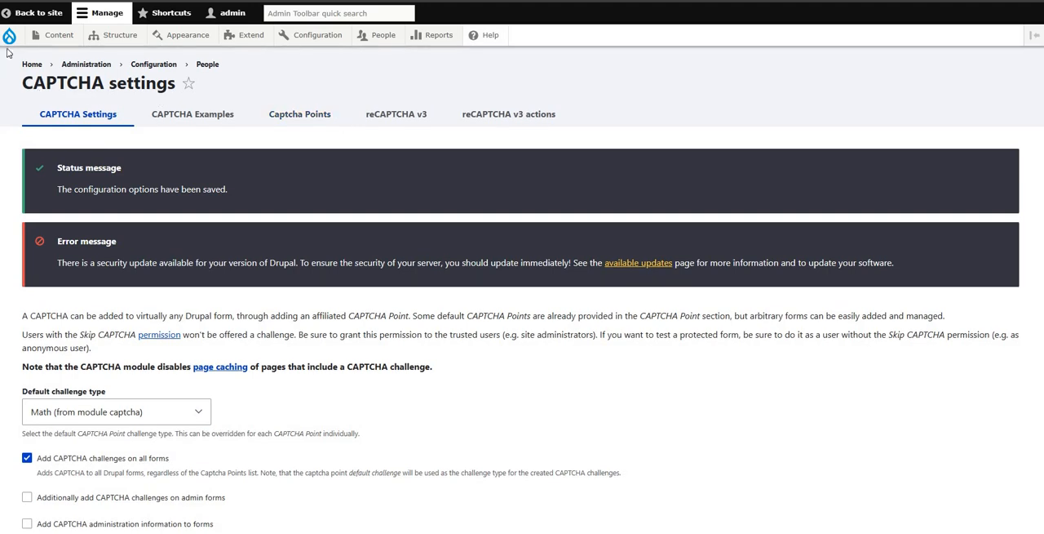
mouse_move(10, 39)
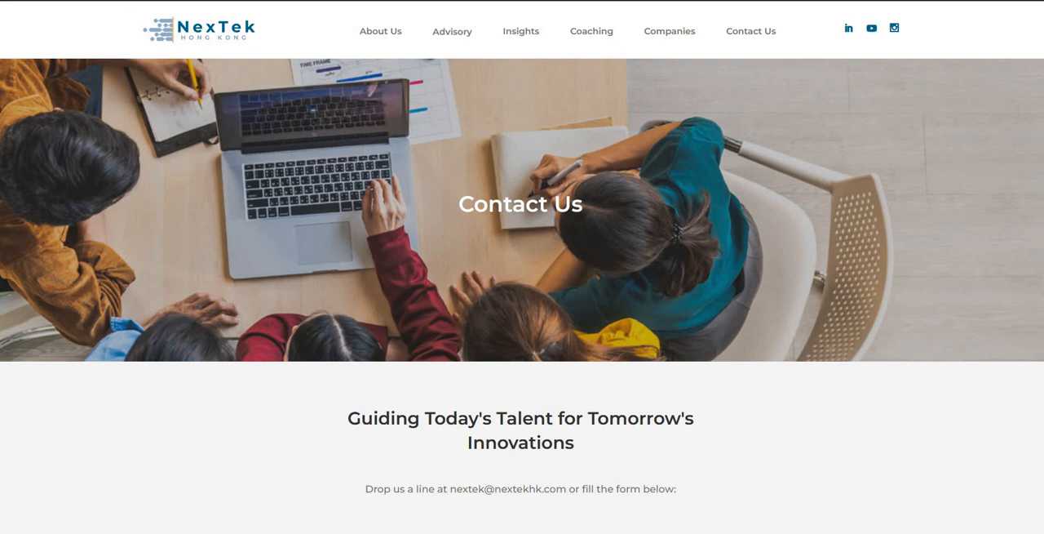
Step: Reload the public Contact Us page and examine the CAPTCHA section at the end of the contact form
key(ctrl+l)
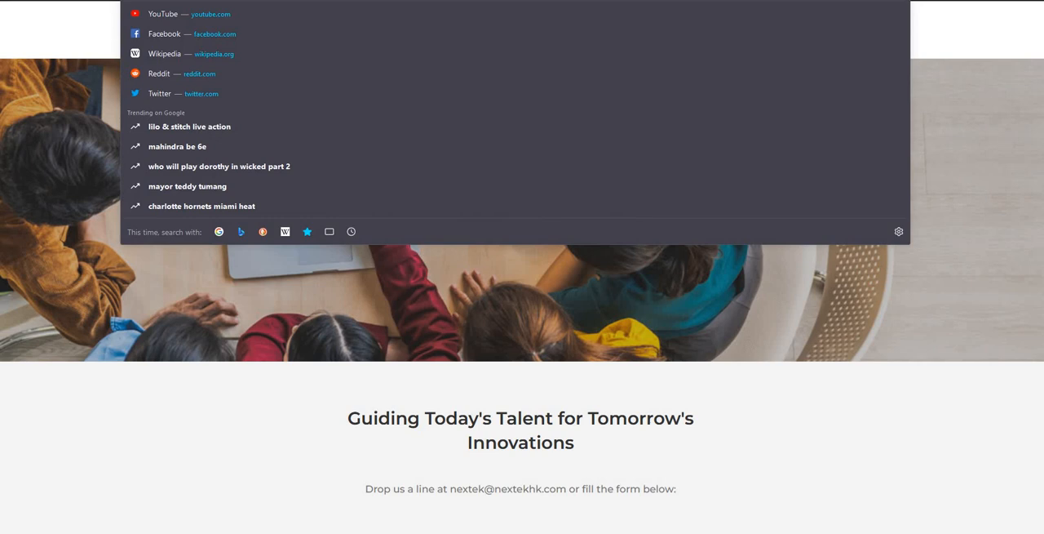
key(Escape)
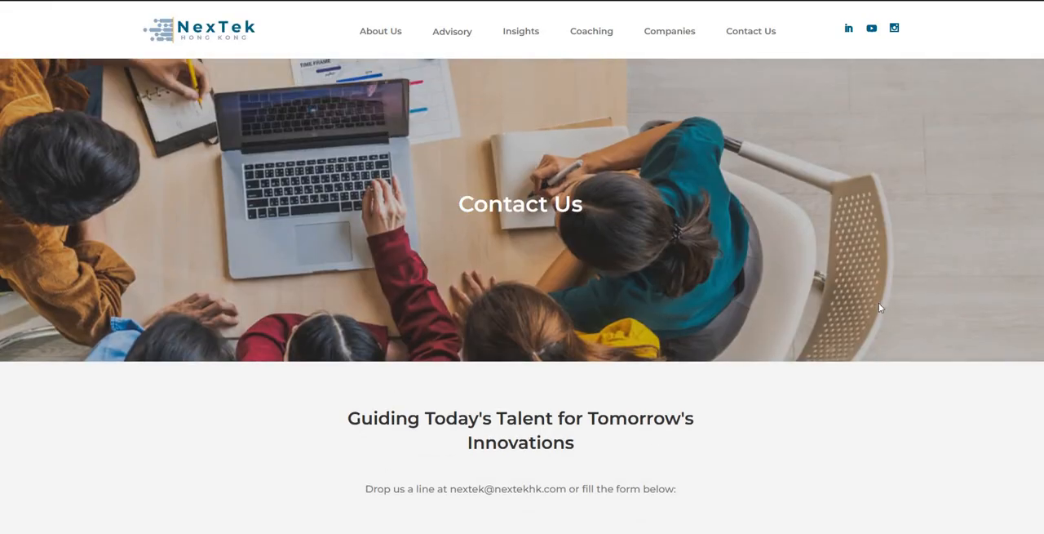
scroll(879, 302, down, 4)
scroll(888, 319, down, 3)
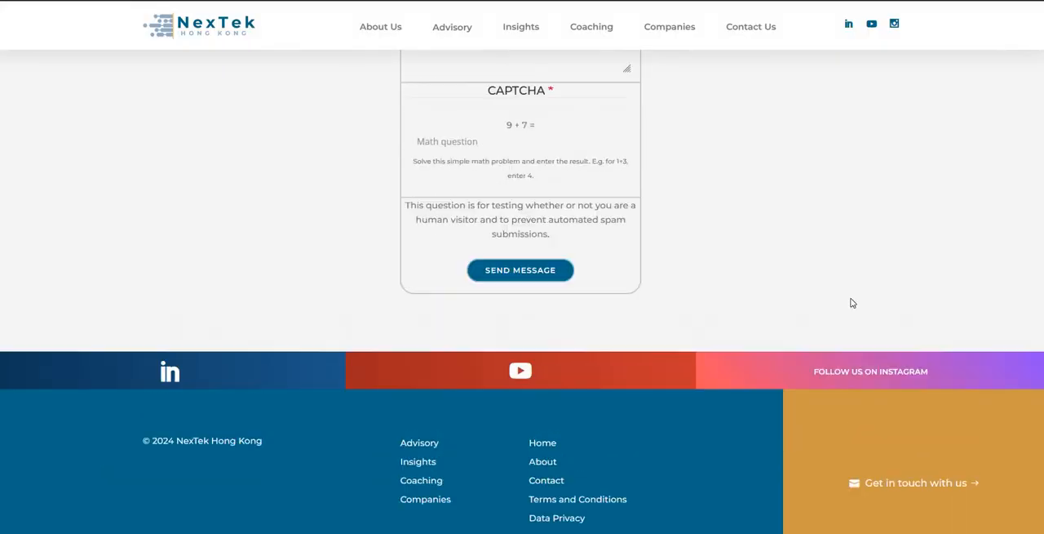
scroll(816, 318, up, 4)
scroll(653, 326, down, 2)
drag(462, 281, 525, 287)
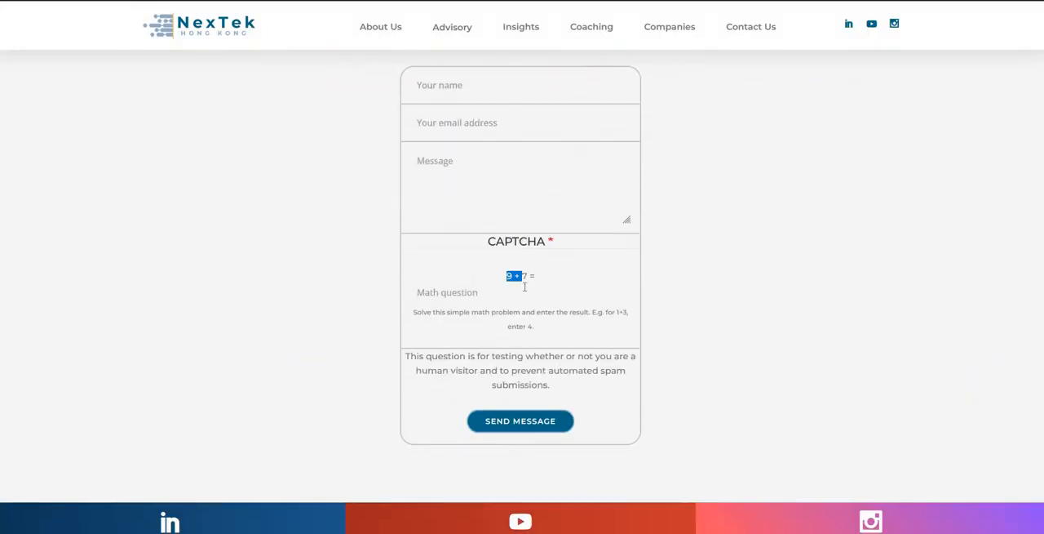
drag(520, 324, 652, 332)
click(738, 332)
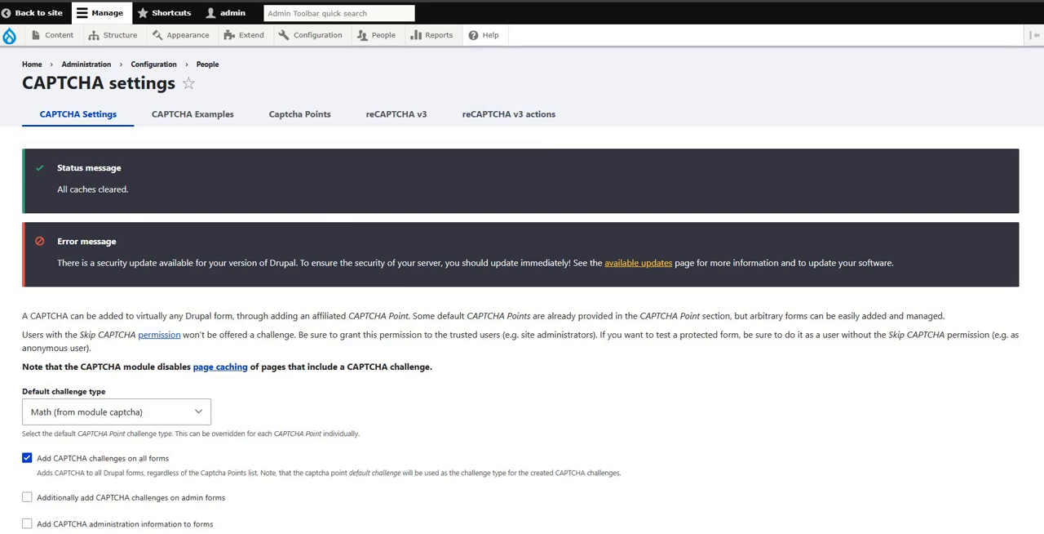
Step: Back in the CAPTCHA settings, examine the options available for the Default challenge type
scroll(139, 261, down, 2)
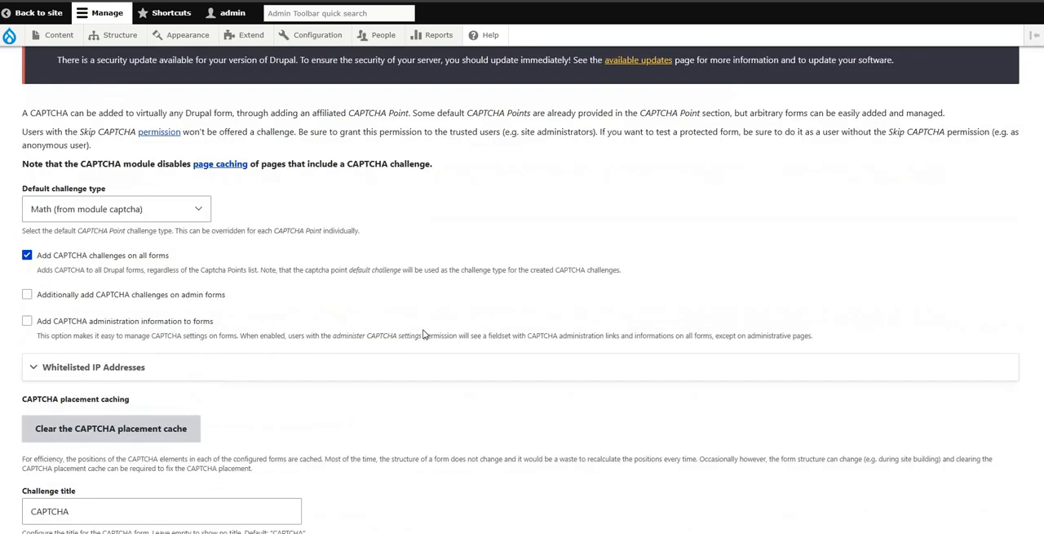
triple_click(102, 193)
click(178, 214)
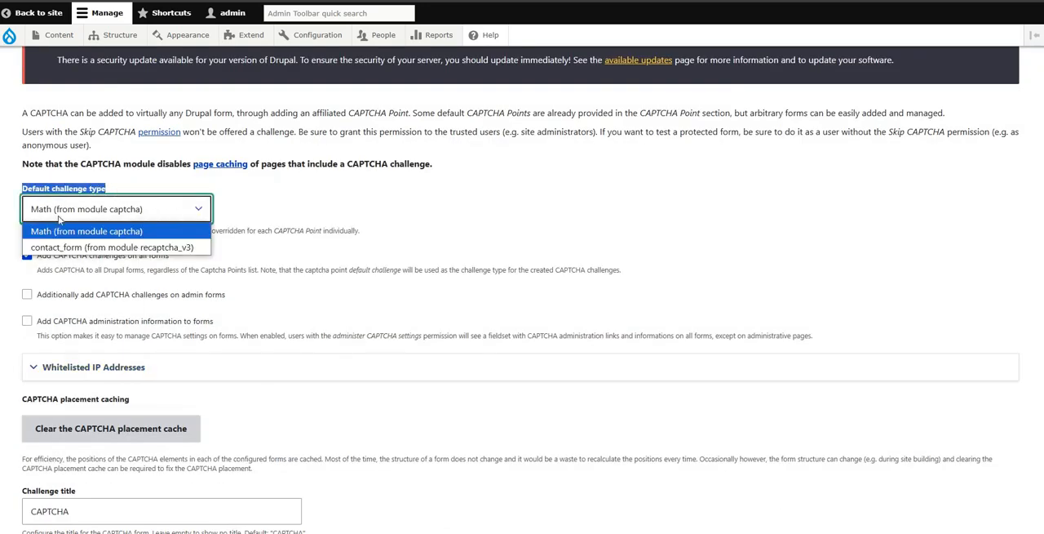
click(302, 250)
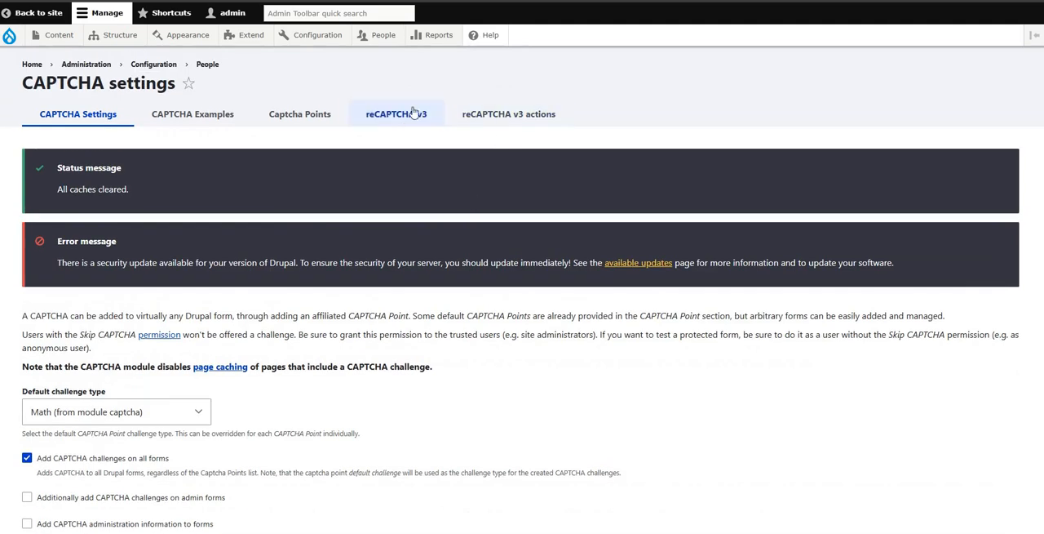
drag(408, 112, 410, 115)
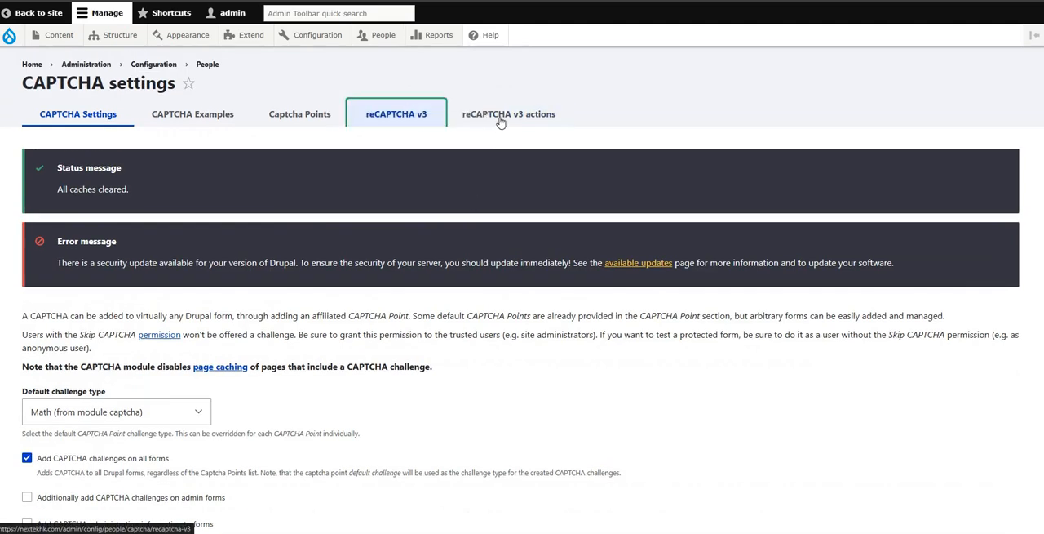
drag(514, 108, 514, 111)
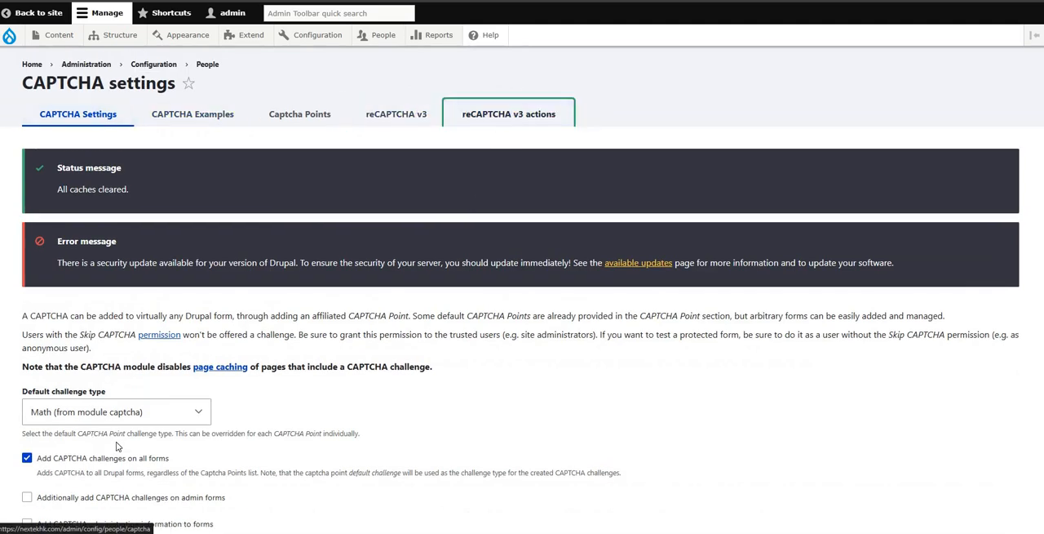
Step: Set the Default challenge type to "contact_form (from module recaptcha_v3)"
scroll(127, 427, down, 3)
click(158, 211)
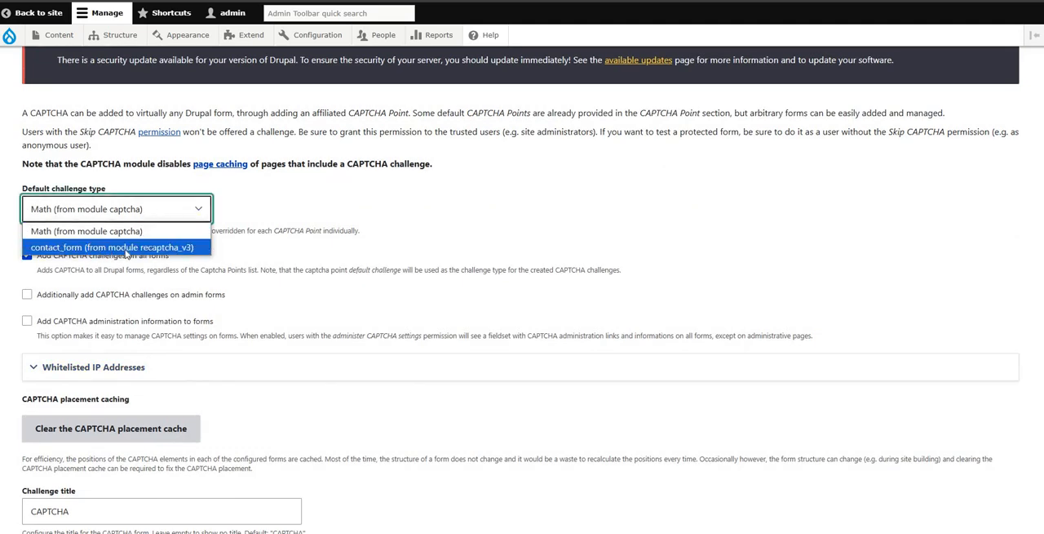
scroll(387, 252, up, 3)
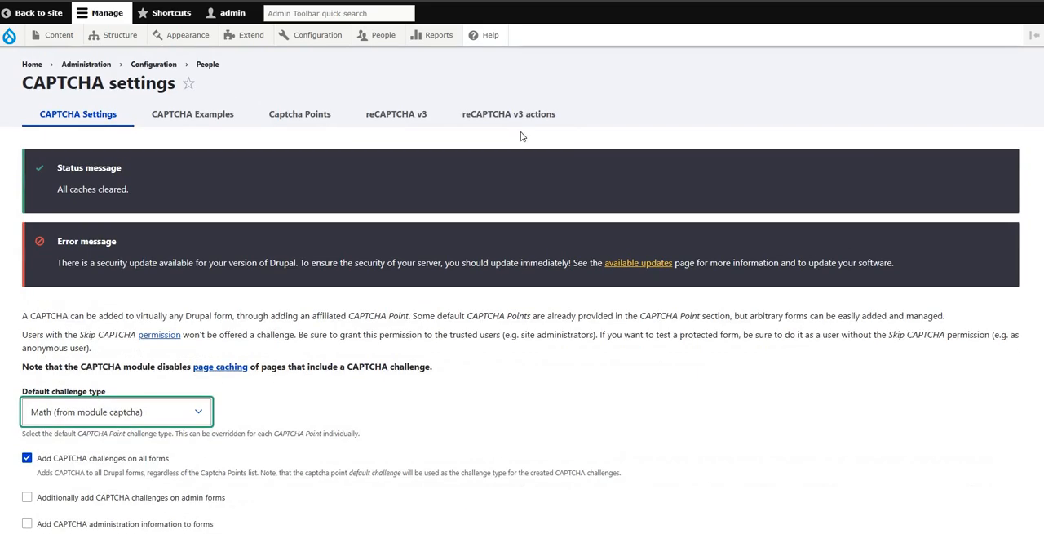
click(165, 416)
click(83, 454)
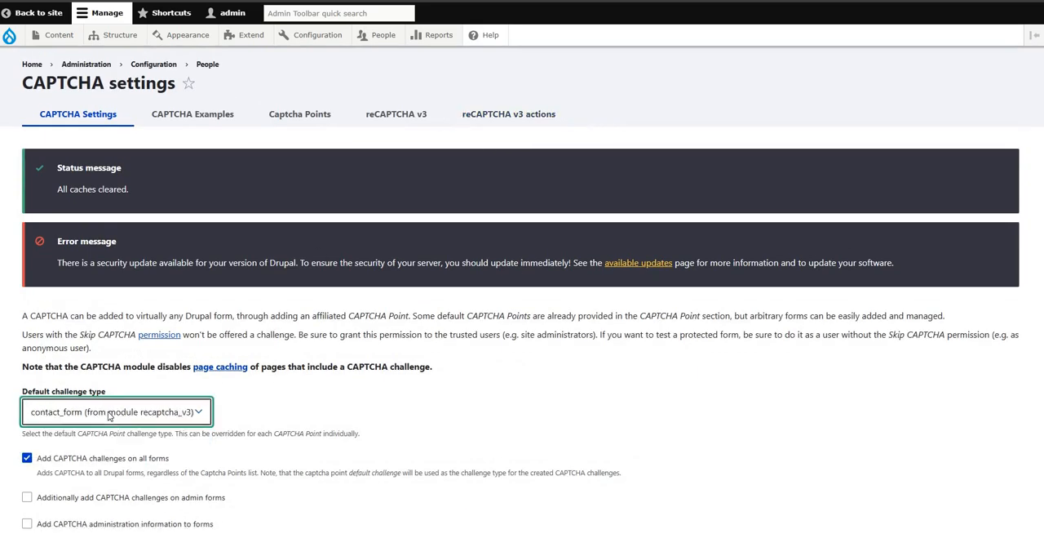
click(92, 416)
click(131, 450)
Step: Save the CAPTCHA settings with "Add CAPTCHA challenges on all forms" kept enabled
click(38, 462)
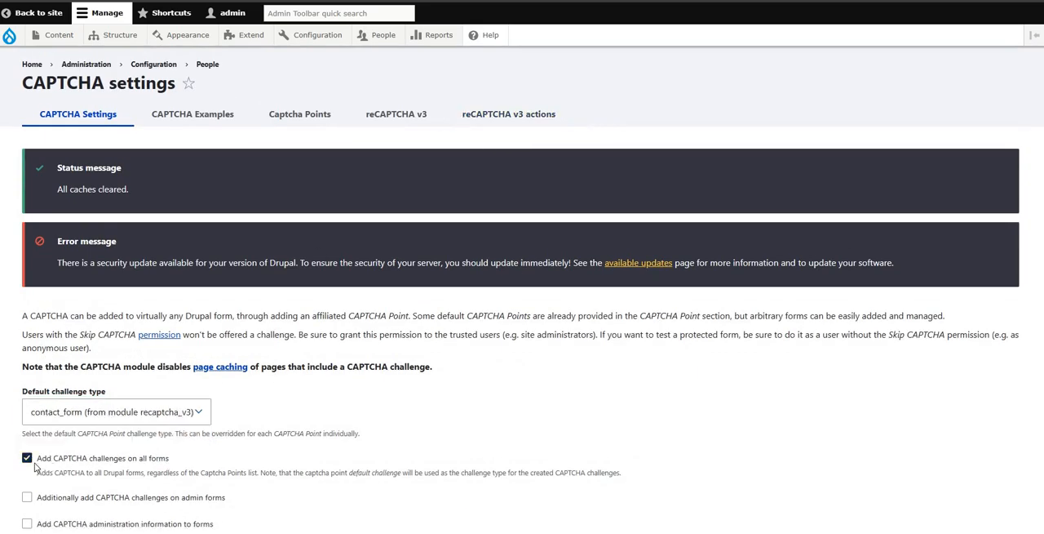
click(44, 462)
scroll(121, 466, down, 10)
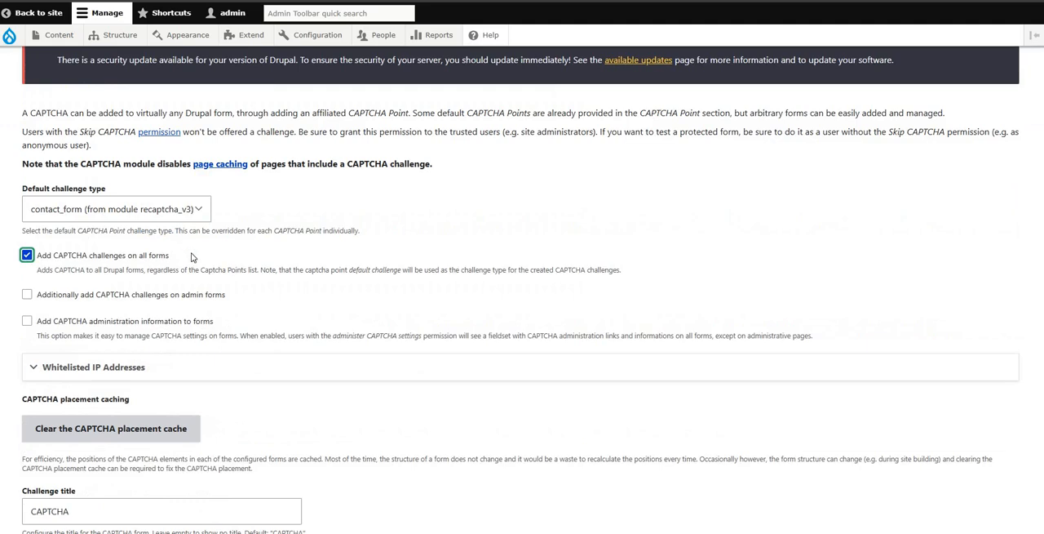
click(88, 475)
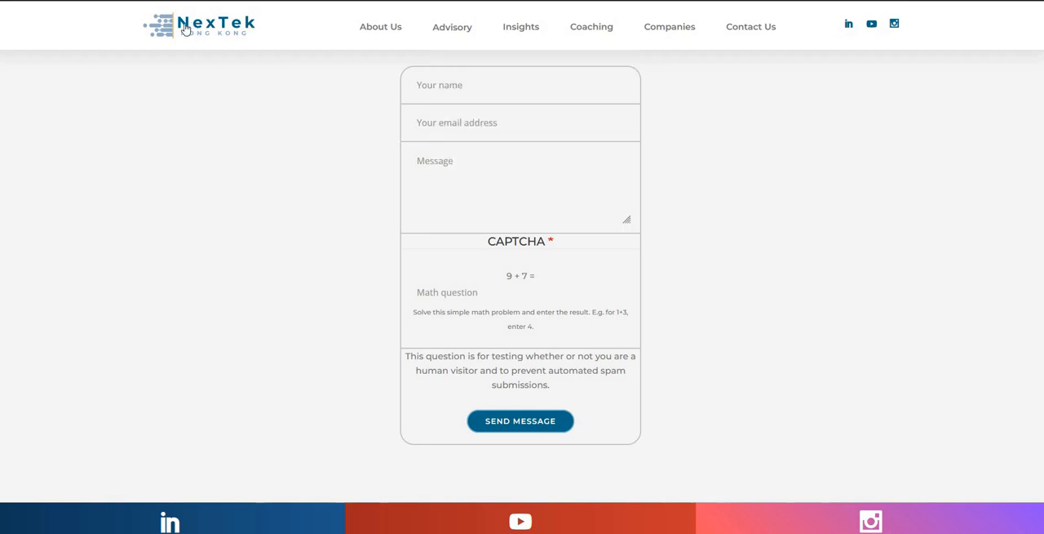
Step: Reload the public Contact Us page and check the end of the contact form for a reCAPTCHA challenge
key(ctrl+l)
key(Return)
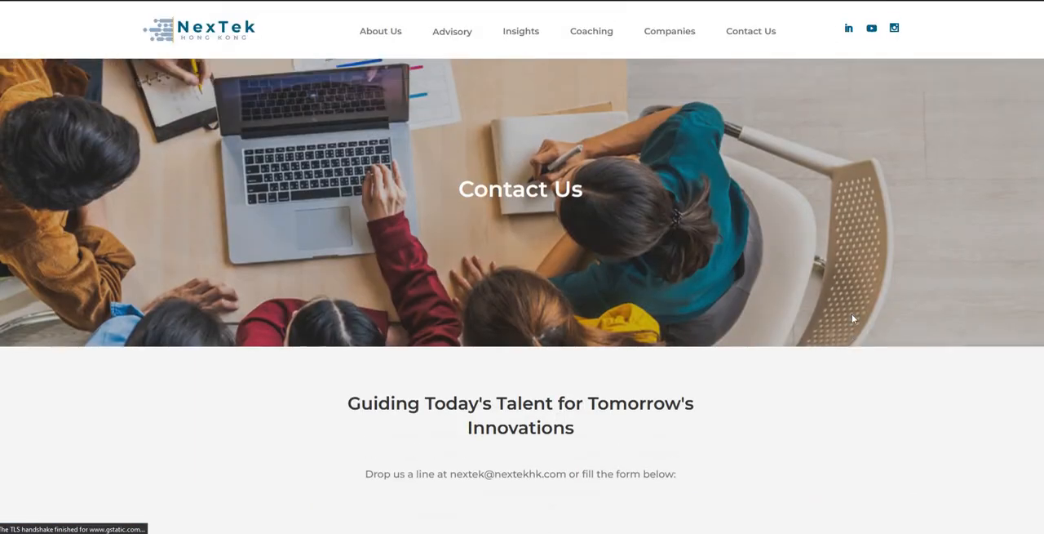
scroll(881, 320, down, 2)
scroll(890, 301, down, 3)
scroll(887, 296, down, 2)
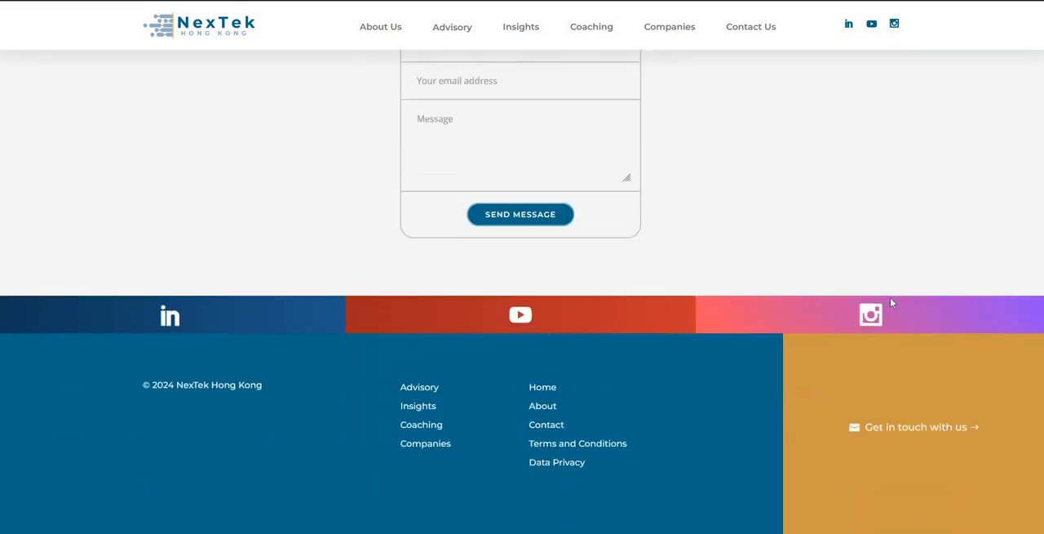
Step: Clear all of the site's caches and reload the public Contact Us page to recheck its form
scroll(891, 301, up, 5)
scroll(891, 302, down, 5)
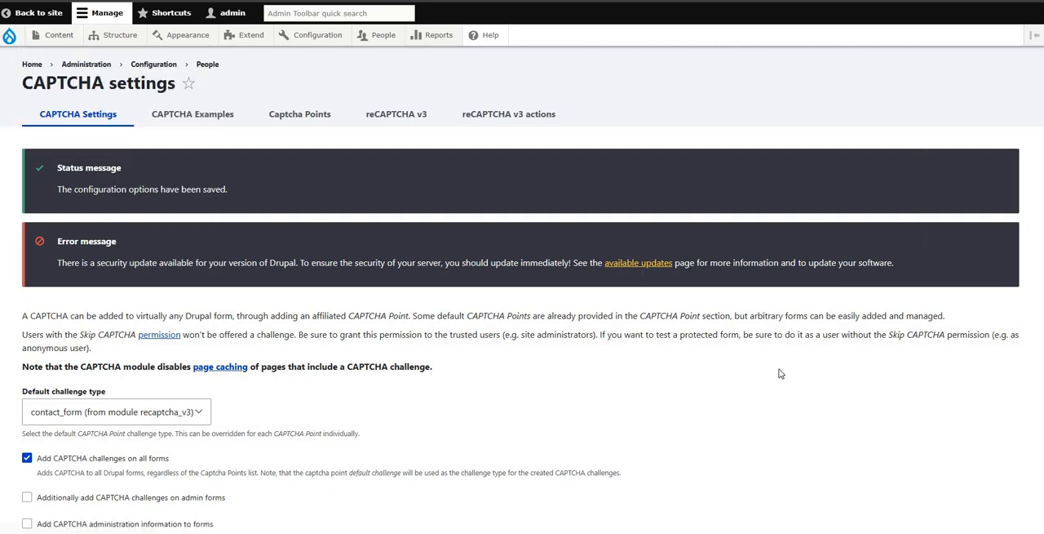
scroll(781, 373, down, 3)
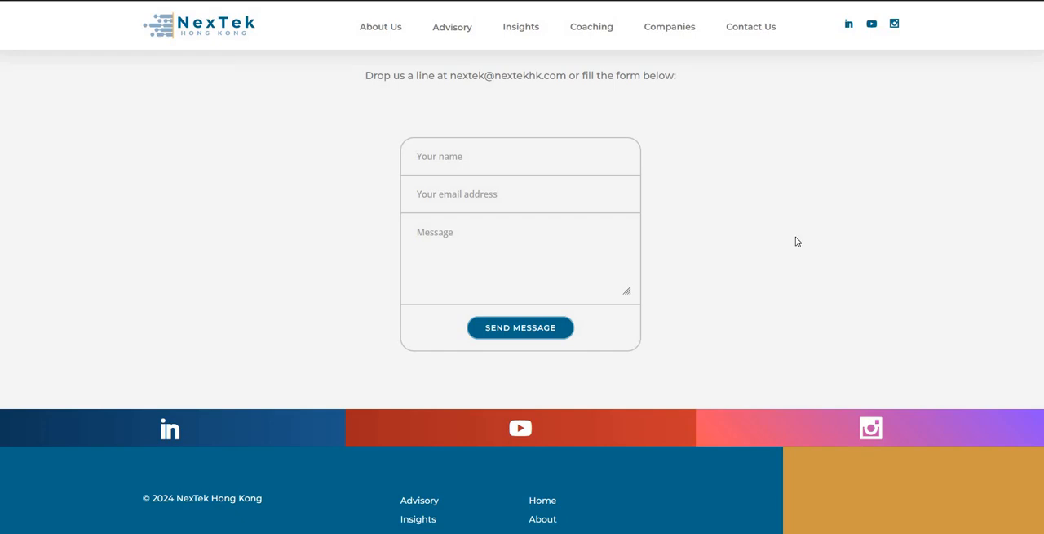
key(F5)
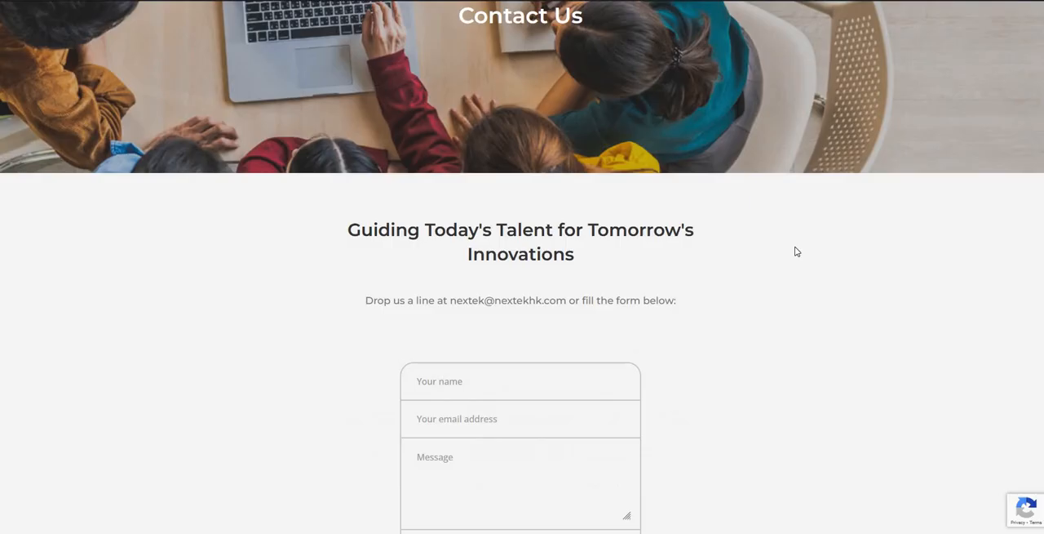
Step: View the source code of the Contact Us page and search it for "captcha"
right_click(797, 251)
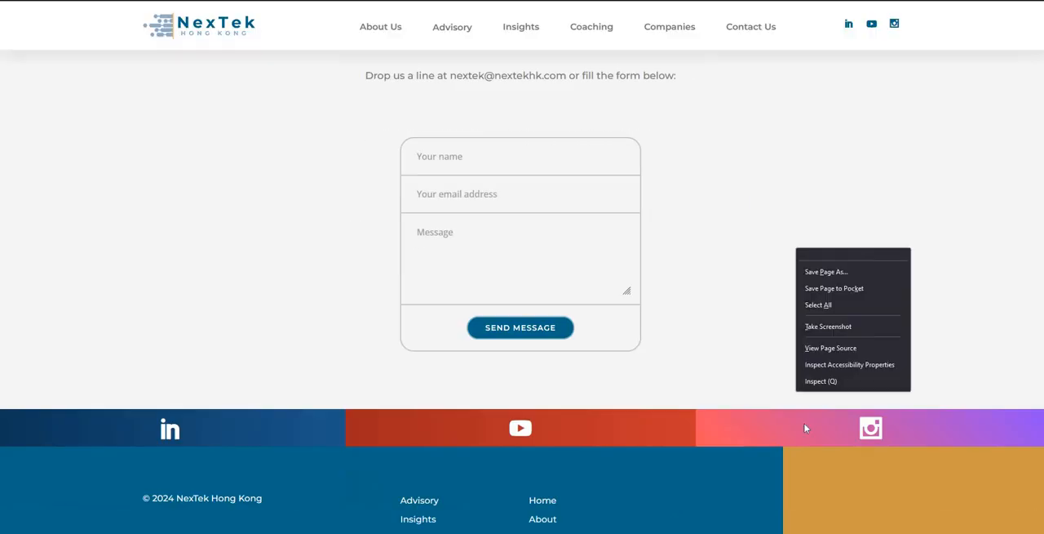
click(840, 356)
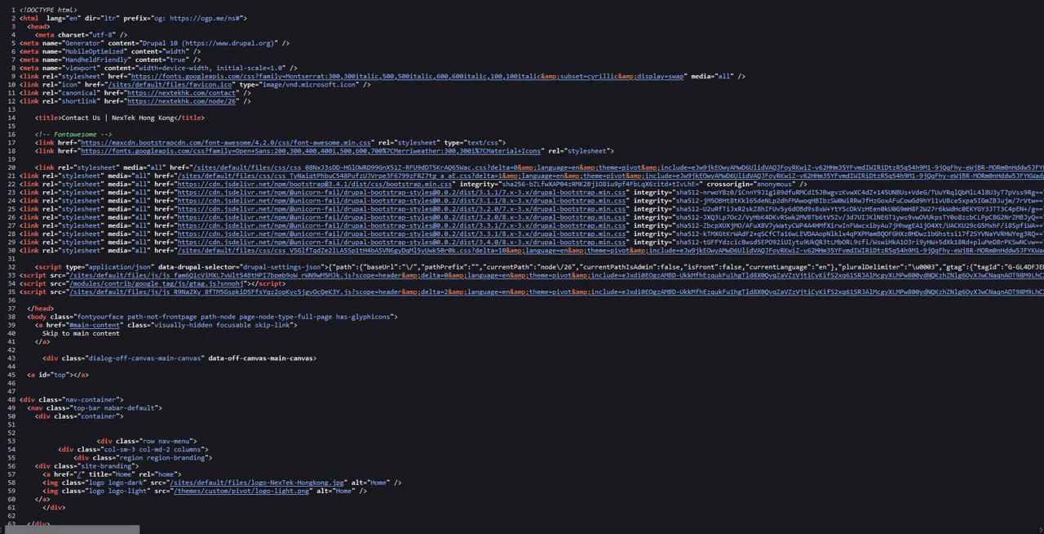
key(ctrl+f)
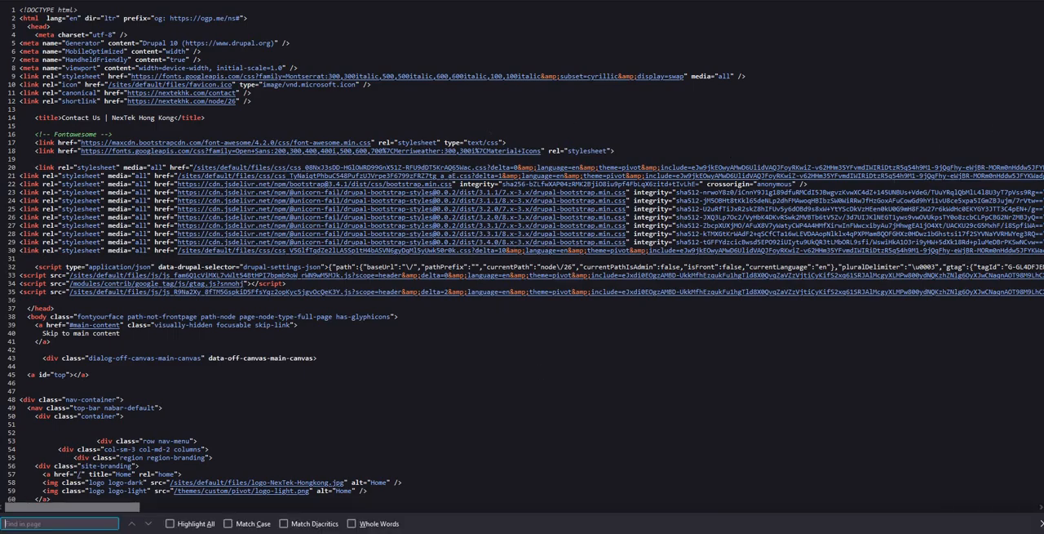
text(captcha)
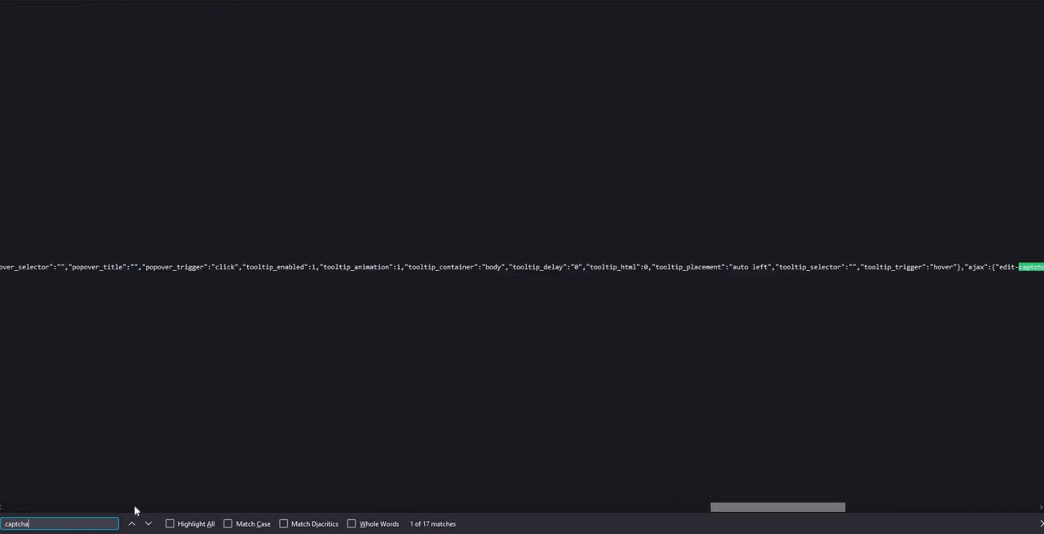
drag(750, 508, 4, 530)
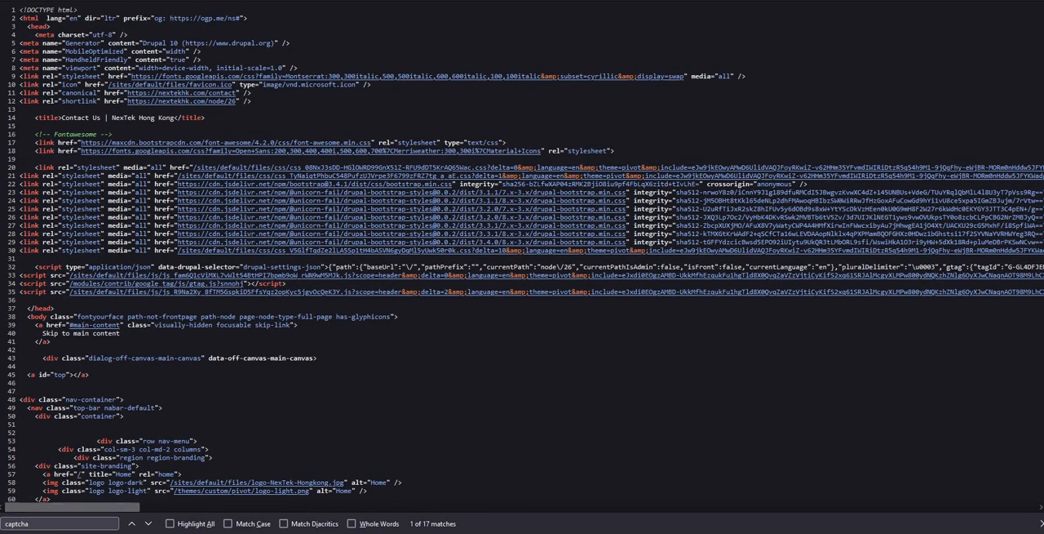
Step: Search the page source for "recaptch" to examine the code around the first match, and return to the CAPTCHA settings
double_click(17, 523)
text(recaptch)
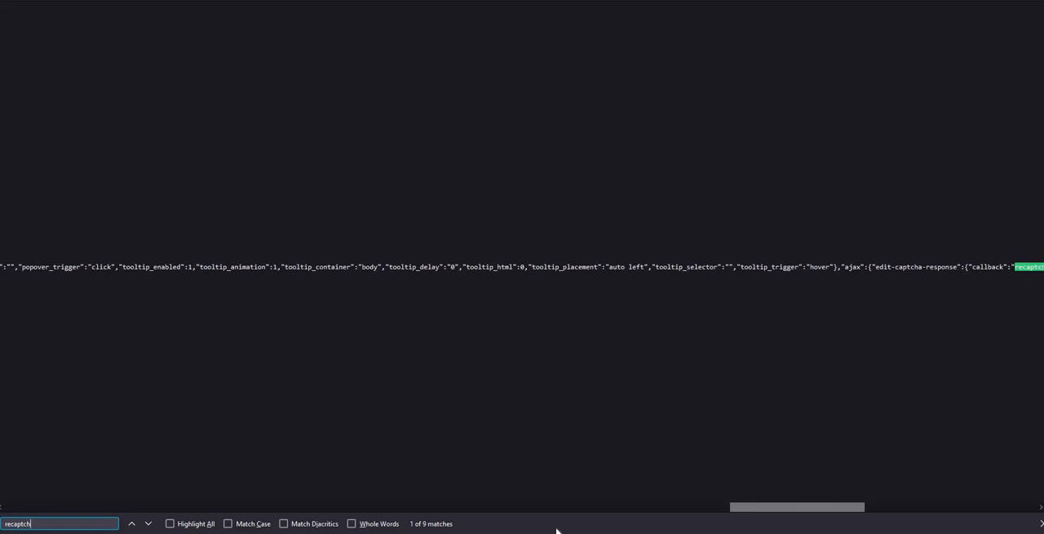
drag(791, 513, 863, 513)
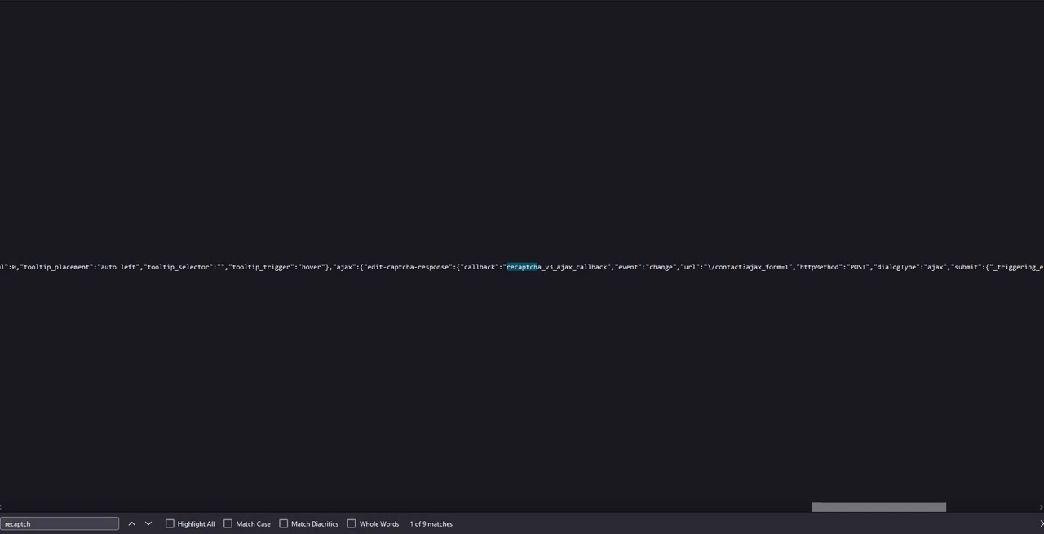
click(81, 0)
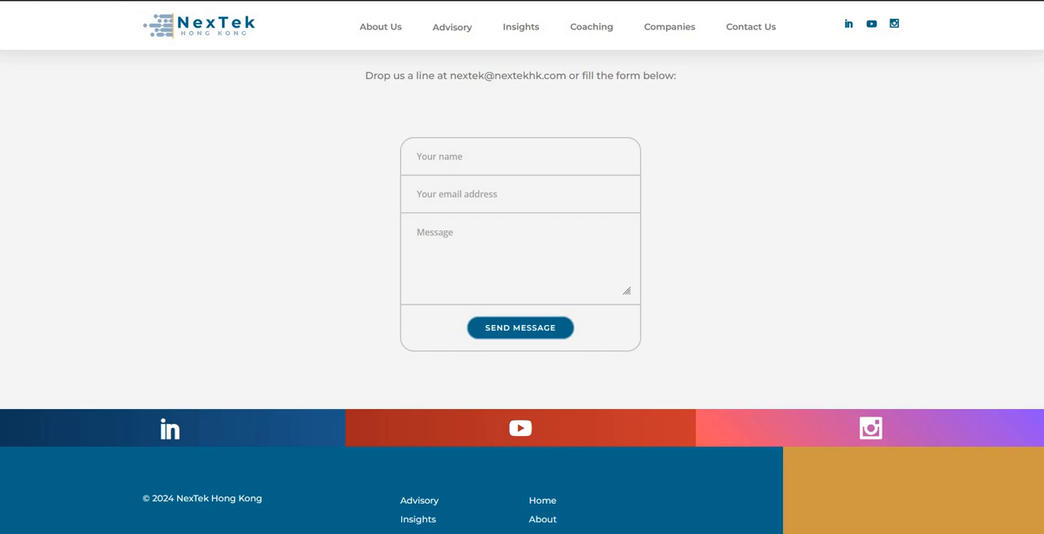
click(622, 1)
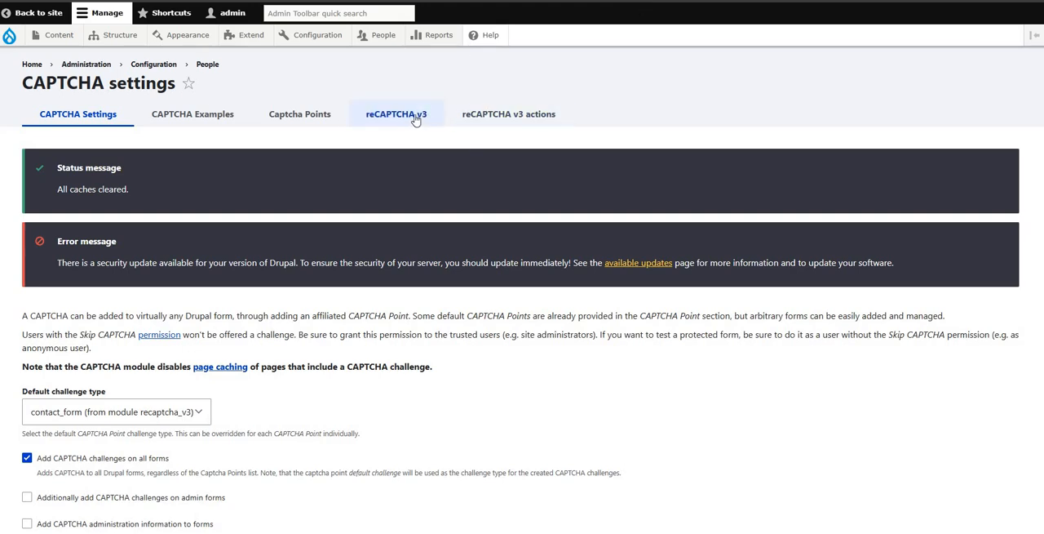
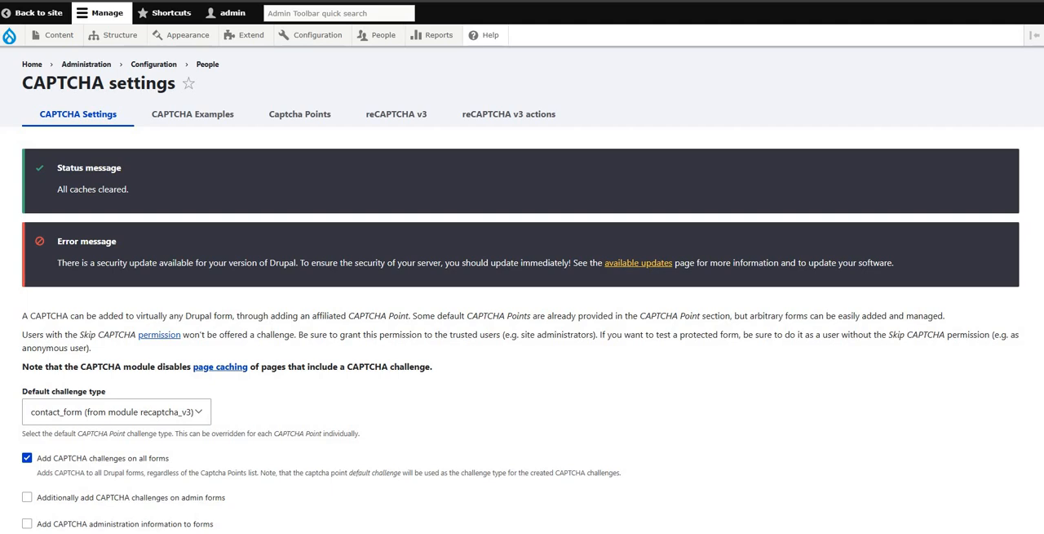
Step: Set the CAPTCHA persistence to "Always add a challenge" and save the CAPTCHA configuration
scroll(522, 285, down, 5)
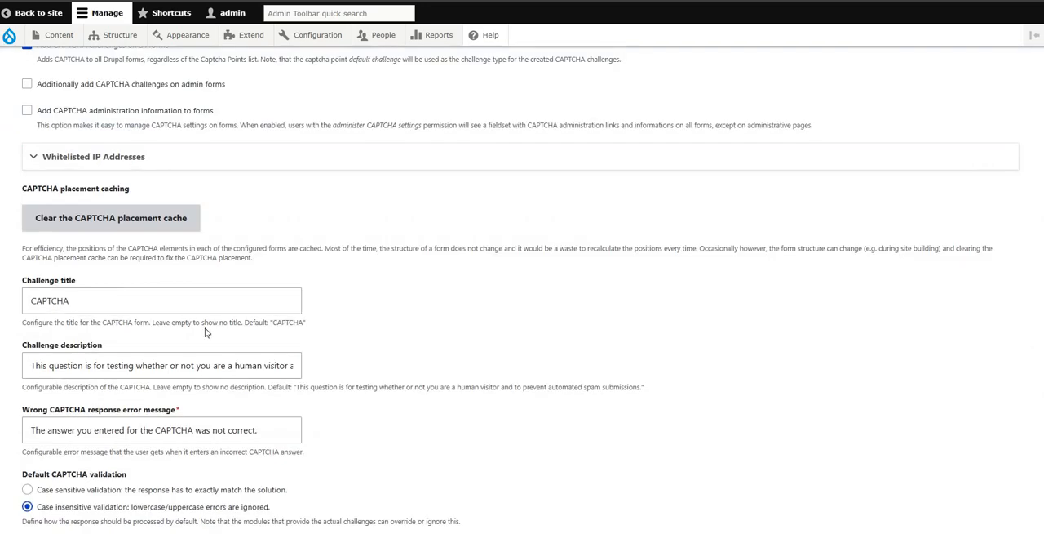
scroll(230, 336, down, 3)
click(45, 363)
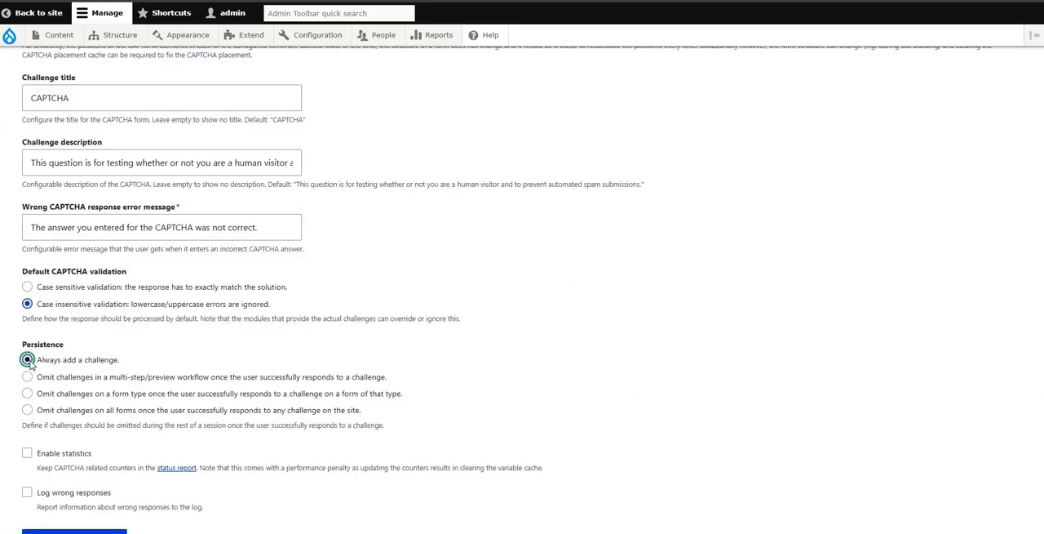
scroll(143, 463, down, 1)
scroll(123, 467, down, 2)
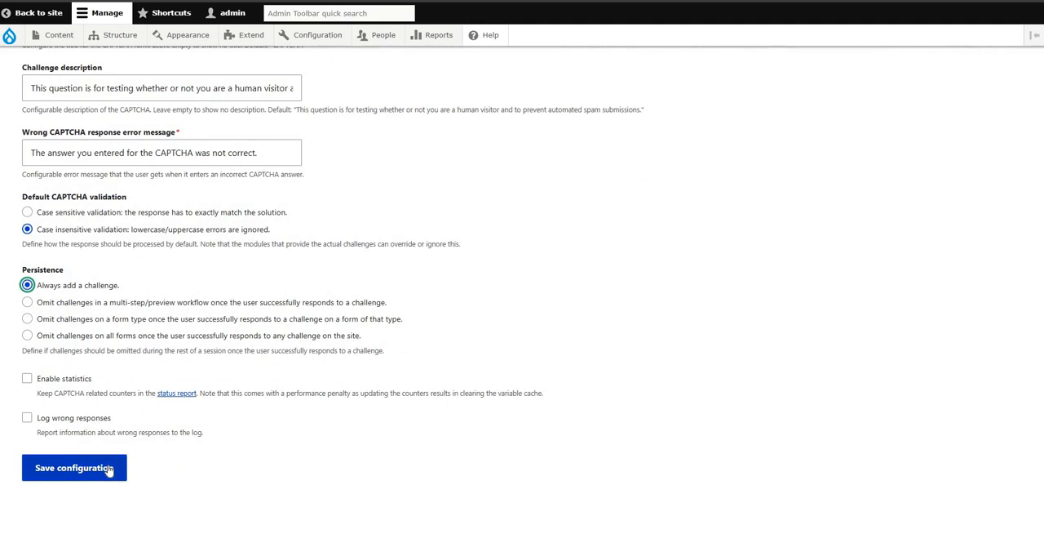
click(107, 471)
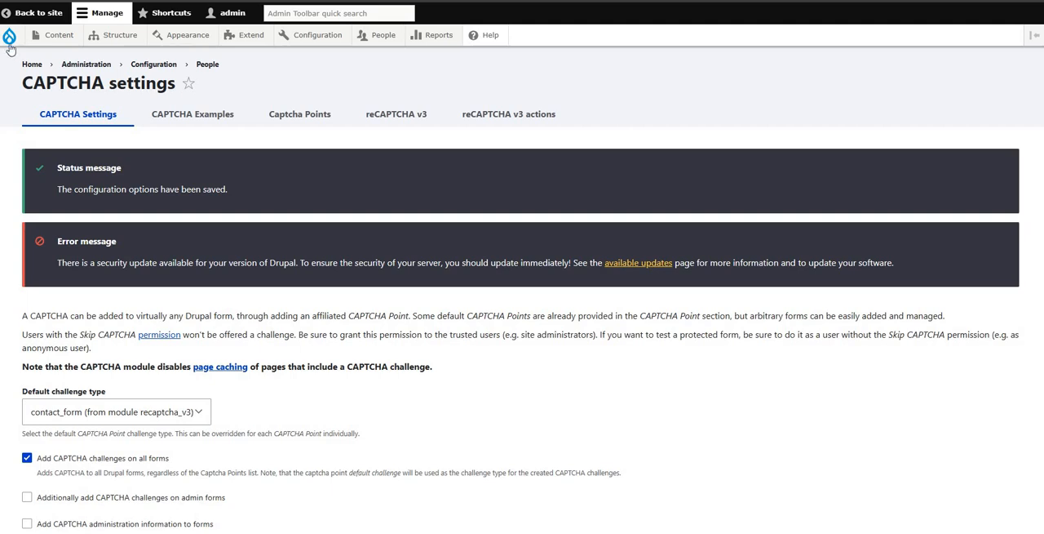
Step: Open the development Performance settings separately from the CAPTCHA settings and clear all caches there
mouse_move(330, 40)
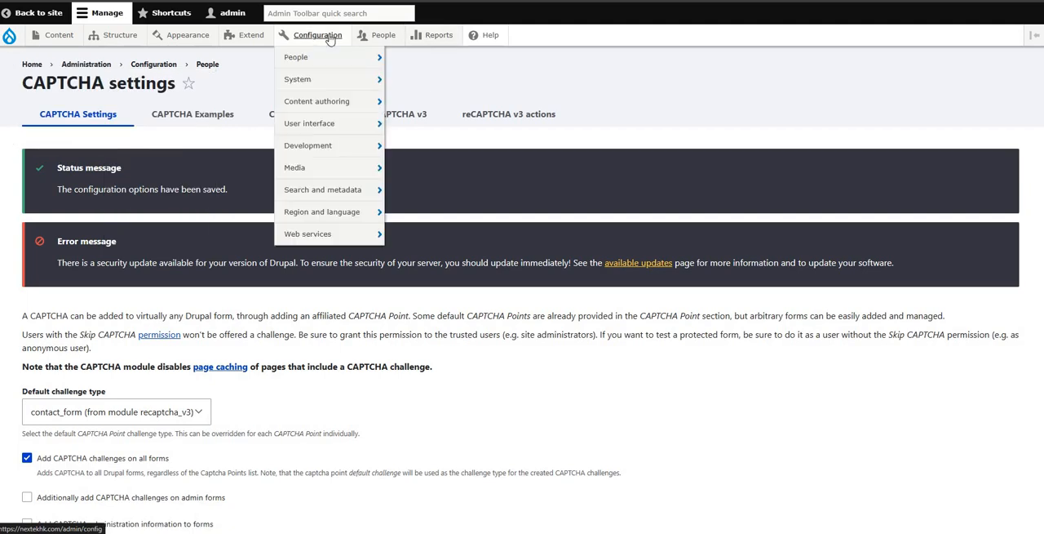
mouse_move(314, 145)
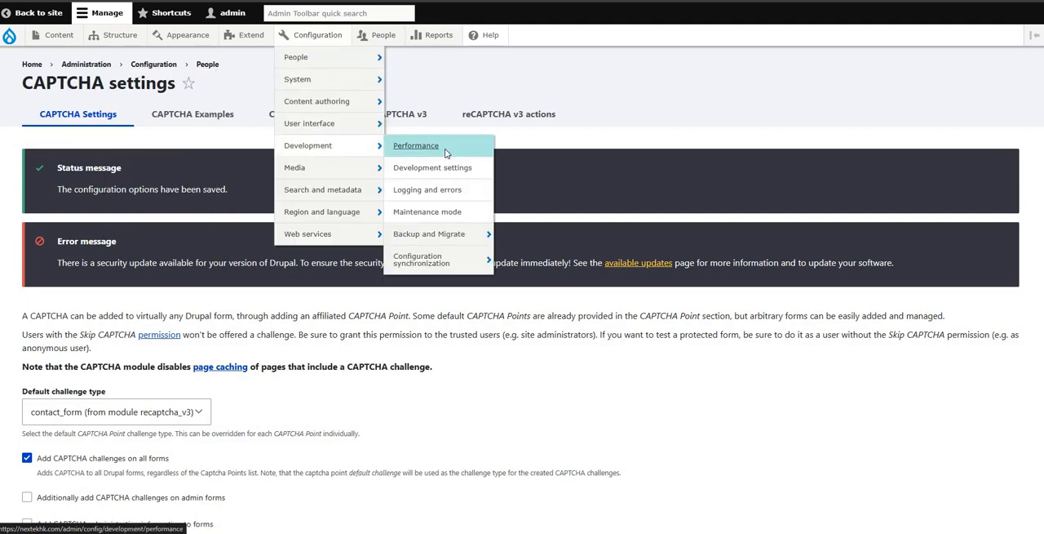
right_click(441, 149)
click(468, 163)
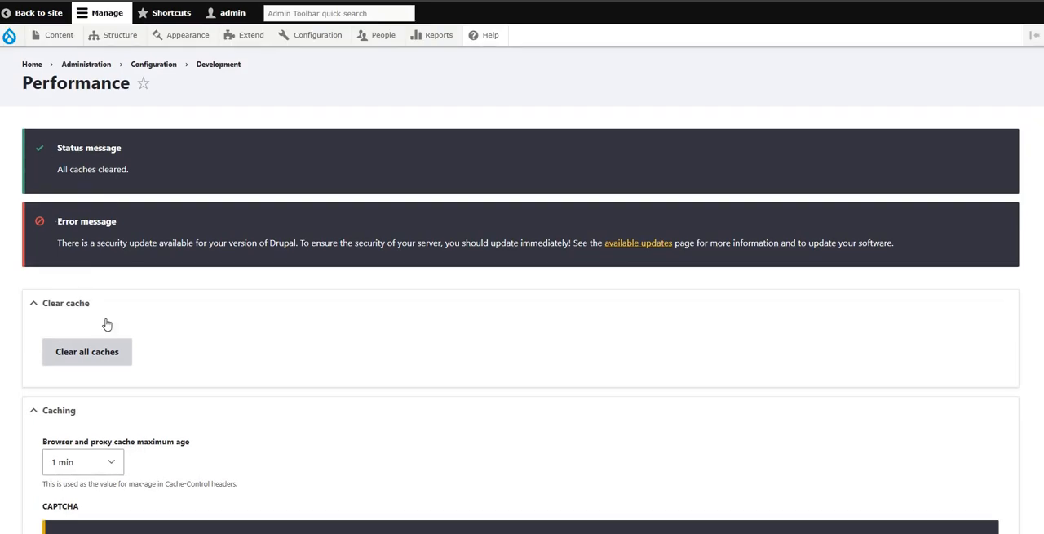
scroll(104, 321, down, 2)
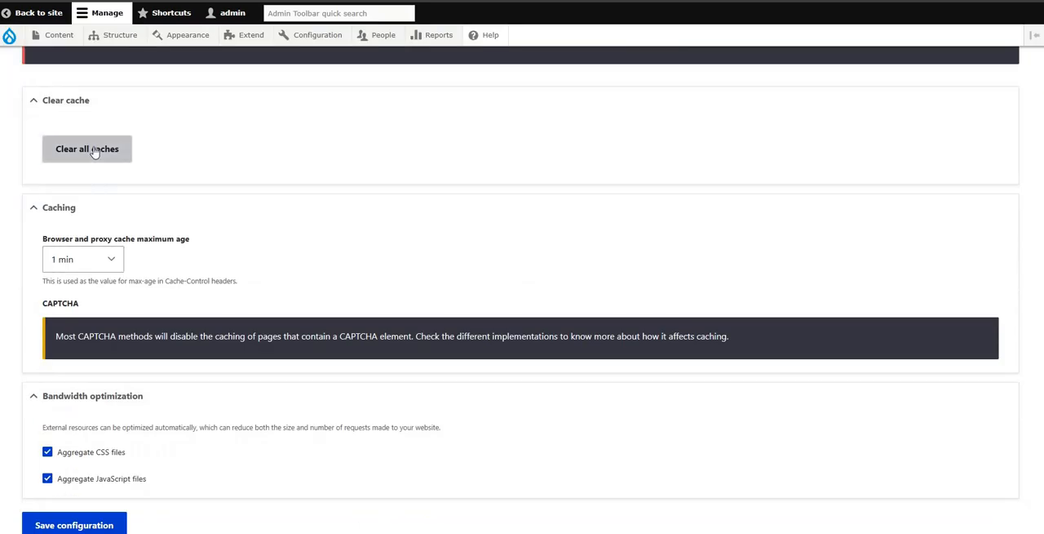
click(88, 149)
scroll(366, 242, down, 1)
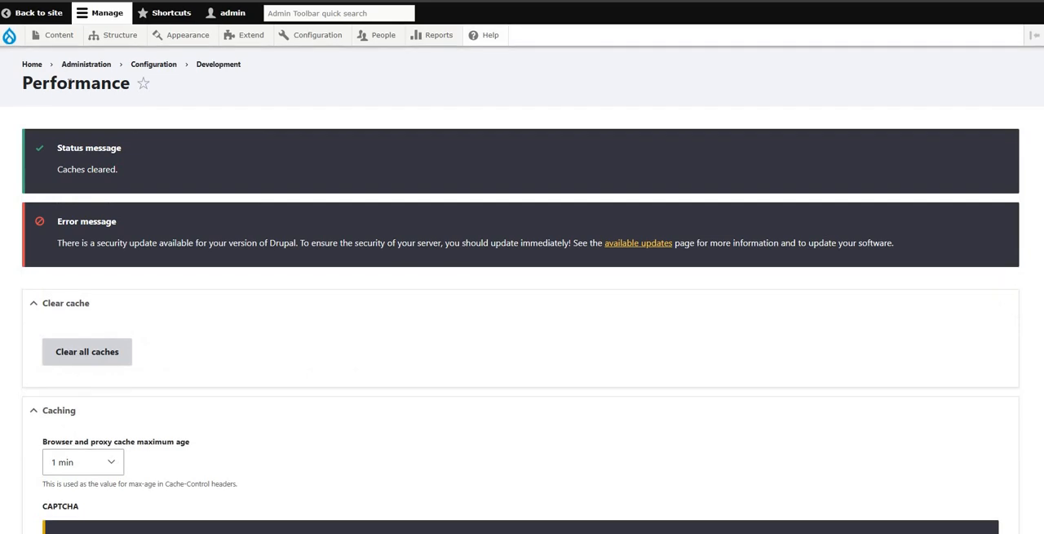
drag(69, 82, 23, 83)
Step: Set the browser and proxy cache maximum age to <no caching> and save the performance configuration
scroll(319, 193, down, 3)
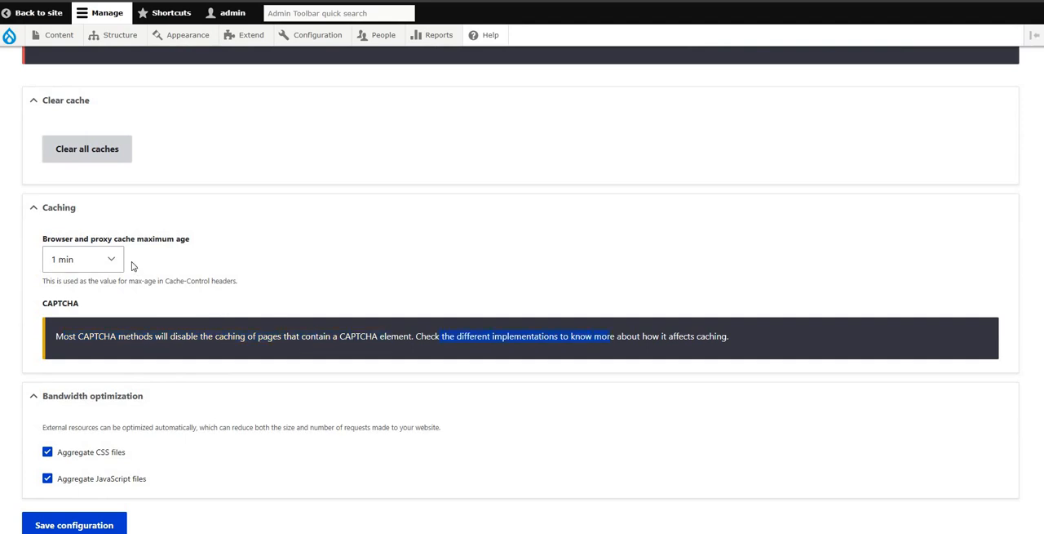
scroll(201, 263, down, 1)
click(112, 204)
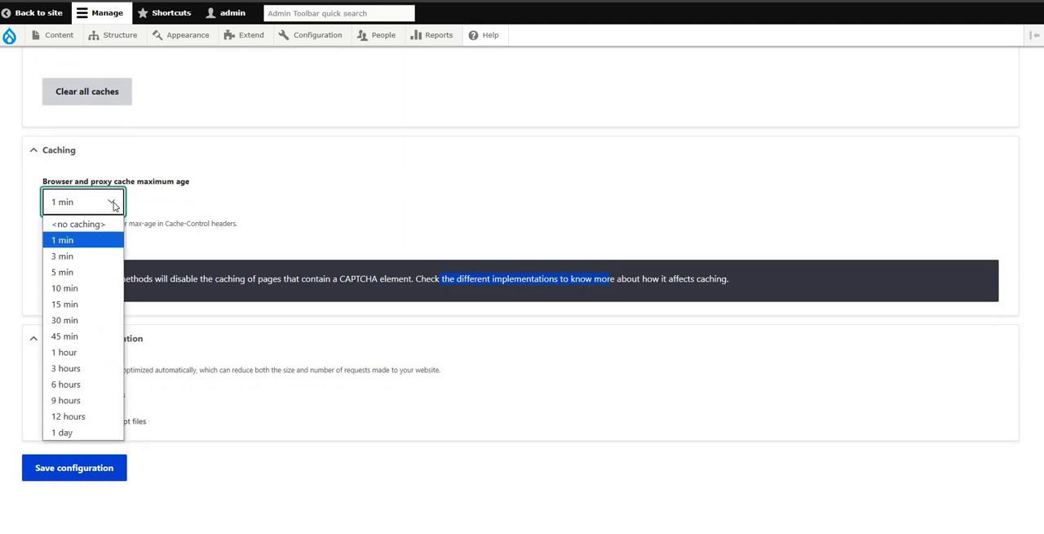
click(79, 223)
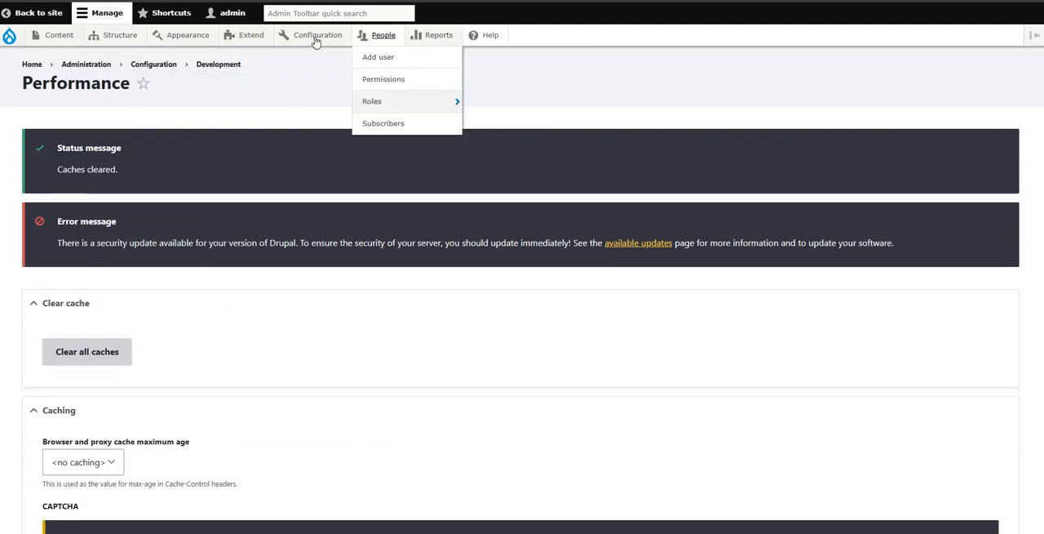
mouse_move(317, 35)
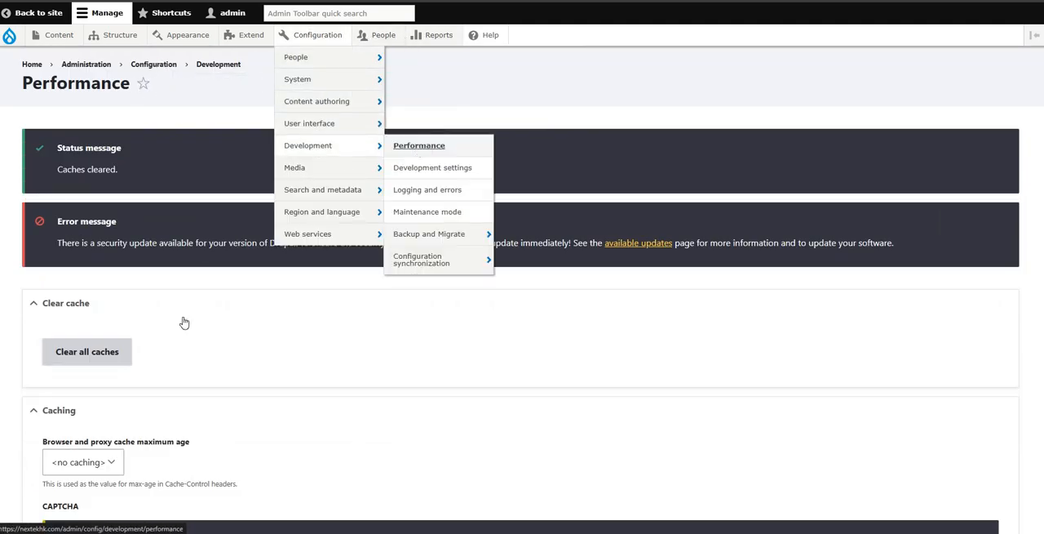
scroll(115, 341, down, 3)
click(111, 261)
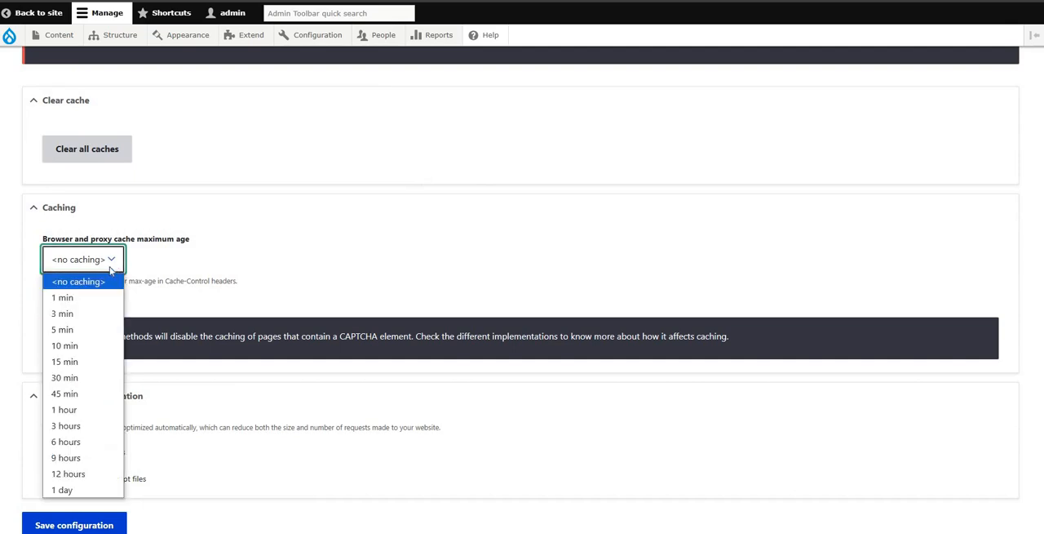
click(113, 229)
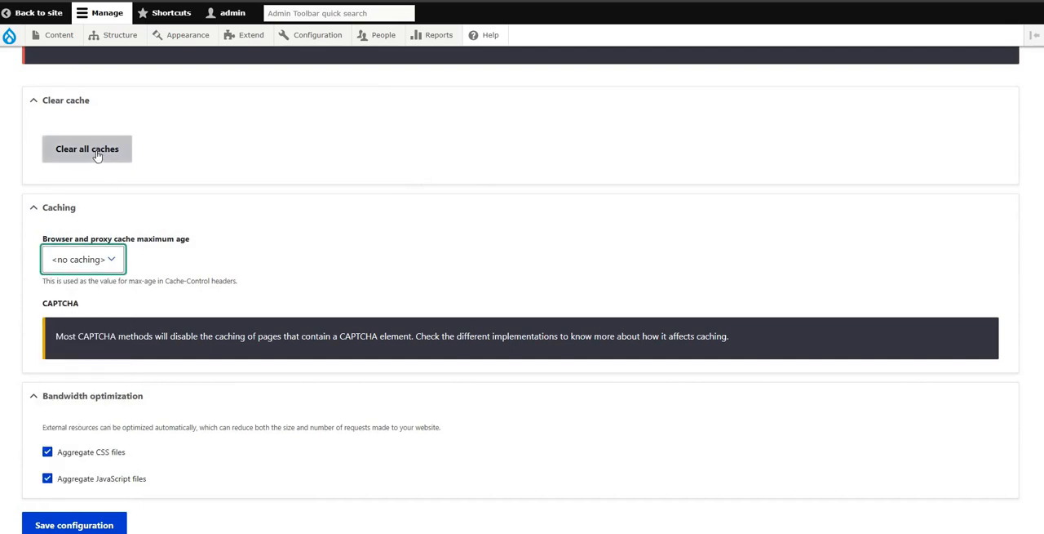
click(103, 525)
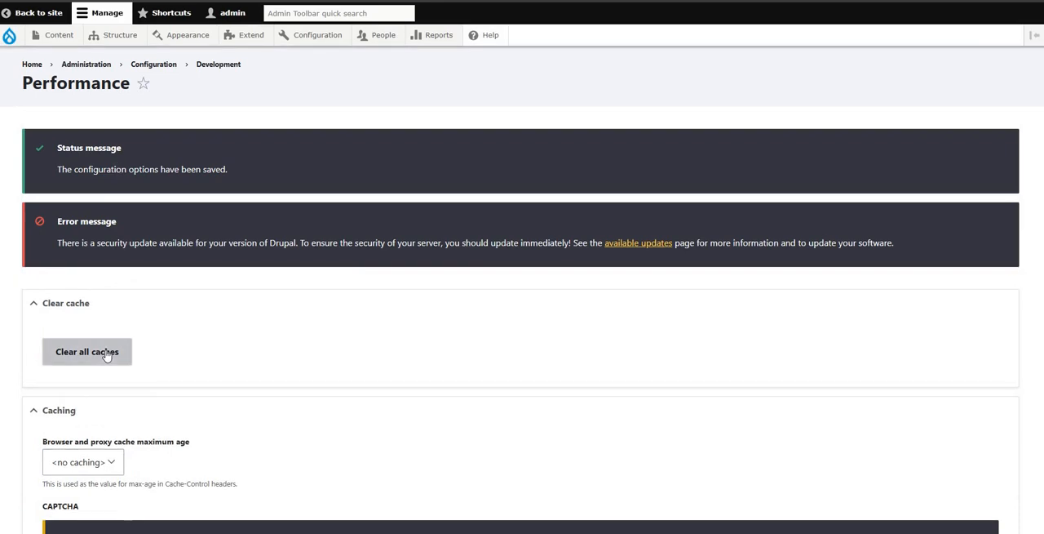
Step: Clear all caches on the Performance page and flush all of the site's caches once more
click(107, 354)
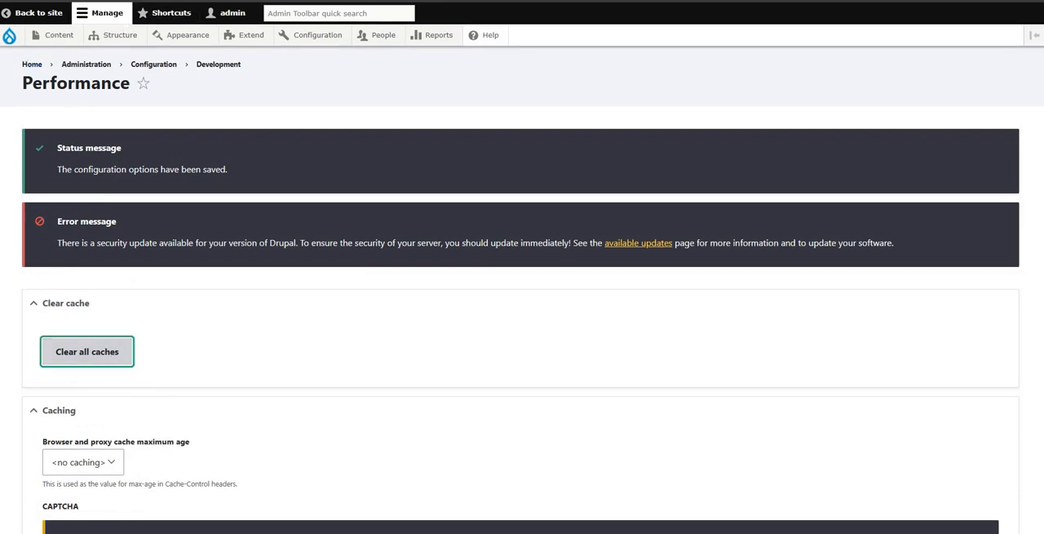
mouse_move(9, 36)
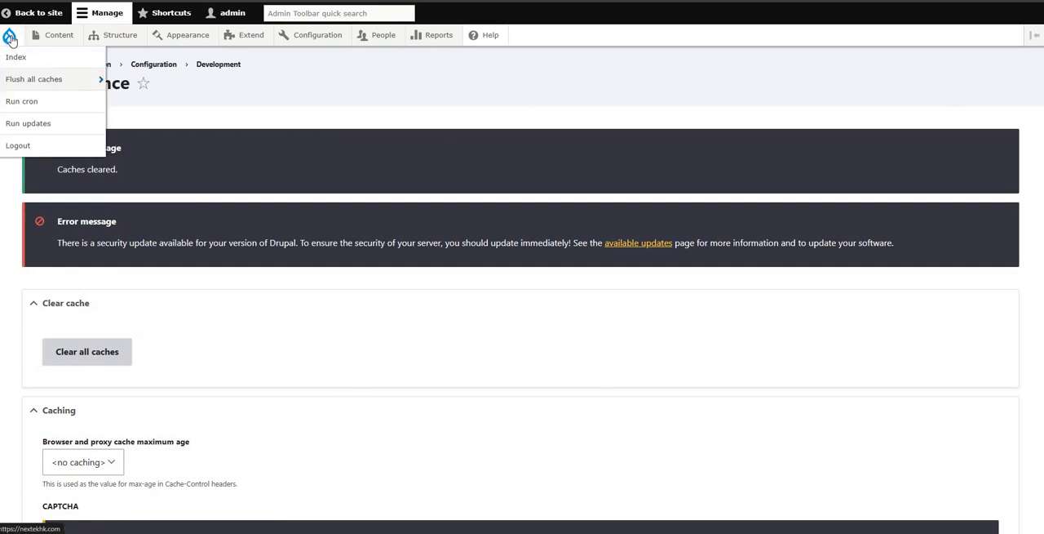
mouse_move(29, 82)
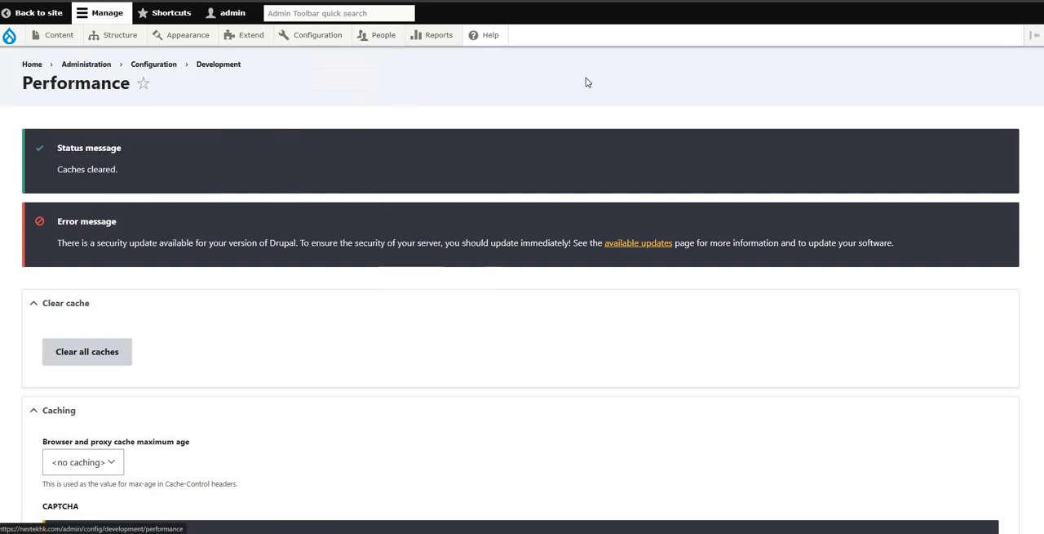
Step: Reselect <no caching> as the browser and proxy cache maximum age and save the performance configuration again
scroll(599, 82, down, 3)
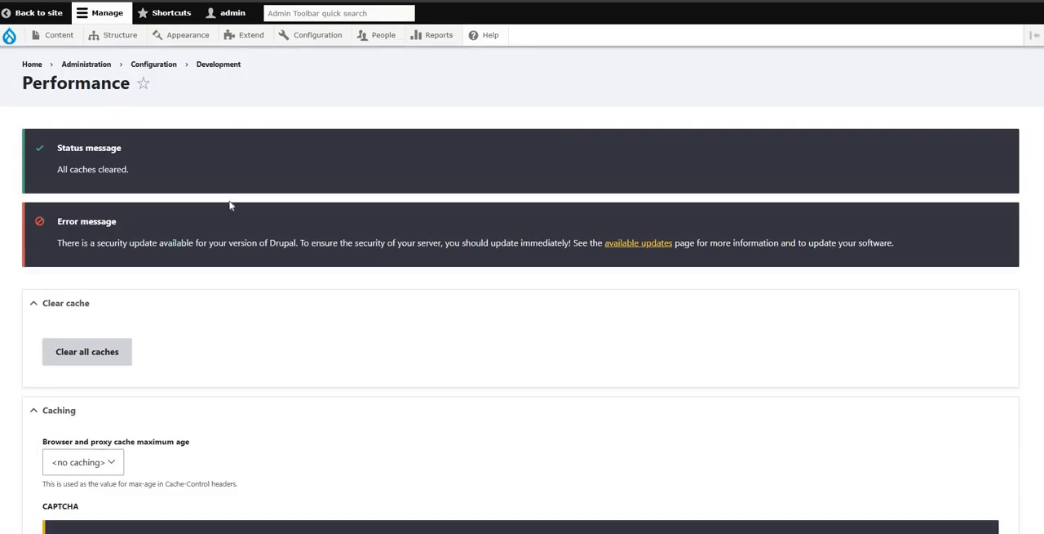
scroll(90, 177, down, 3)
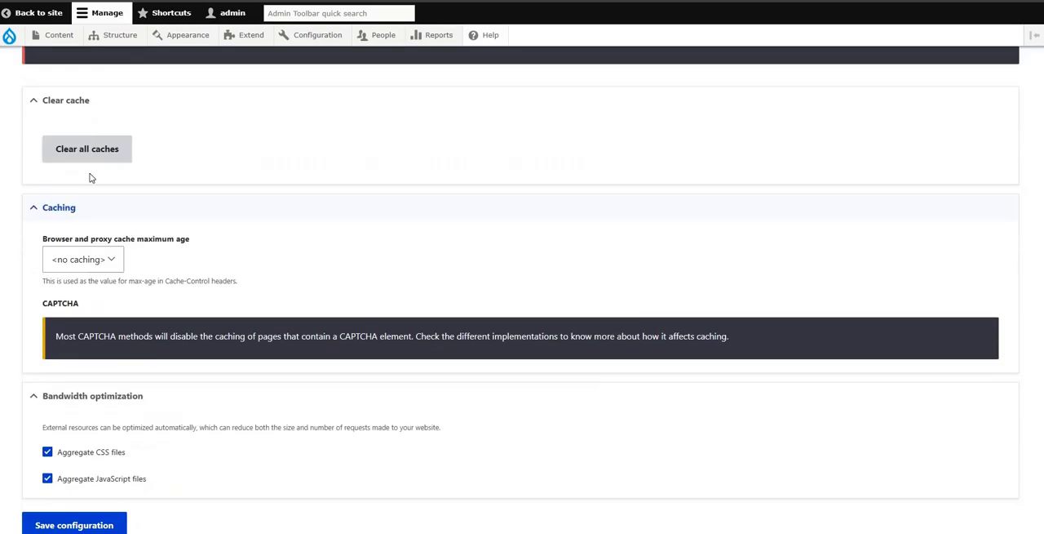
click(54, 105)
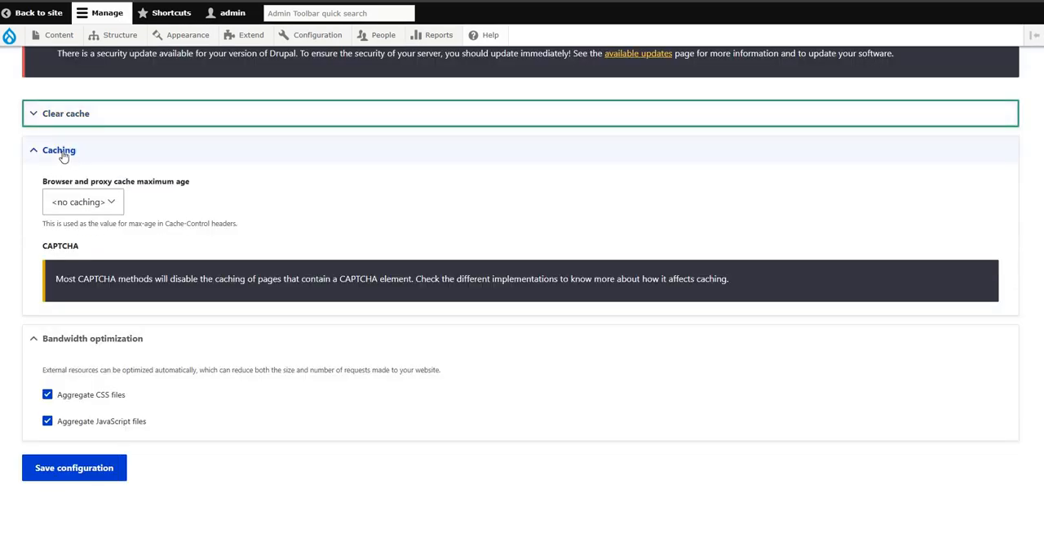
click(100, 204)
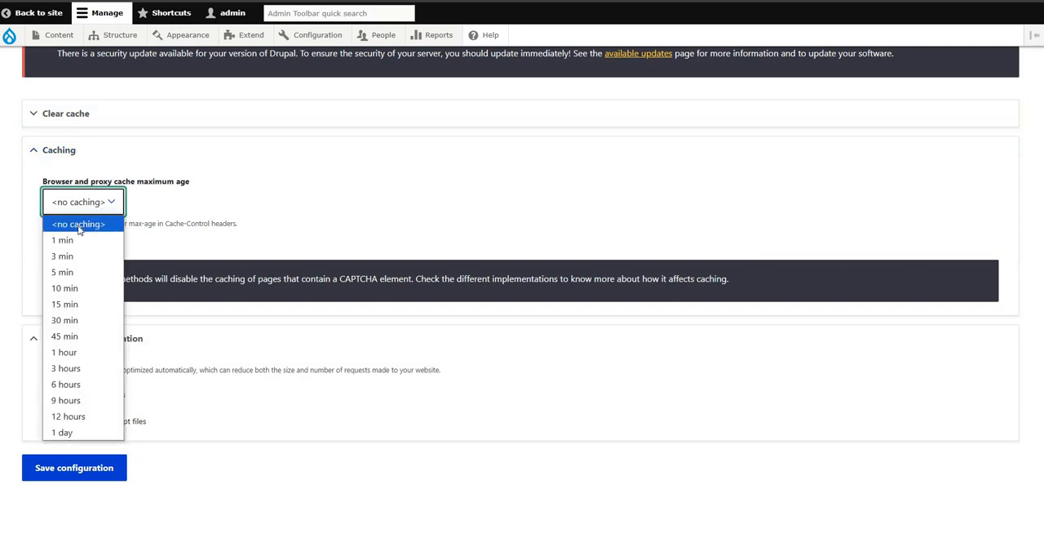
click(78, 225)
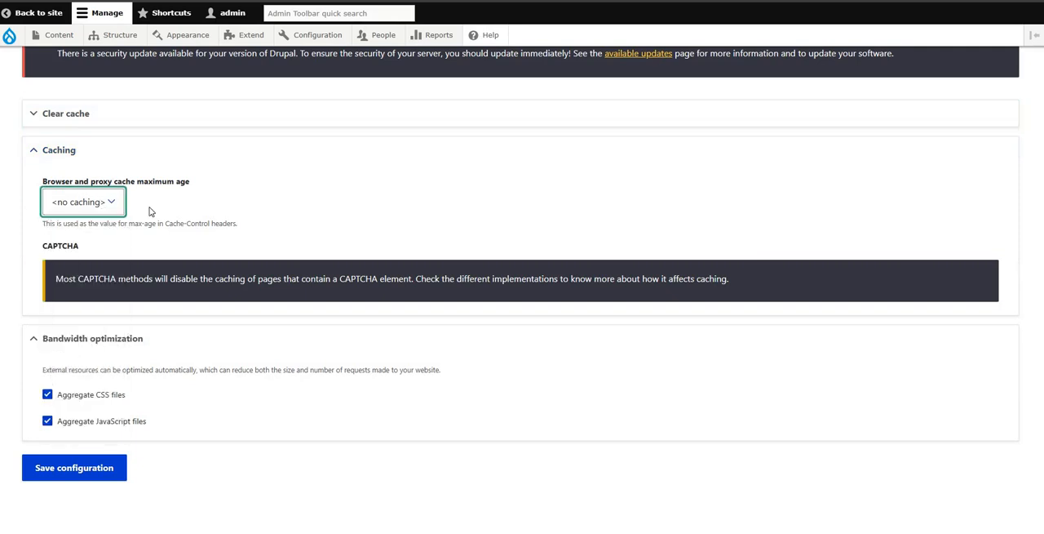
click(215, 282)
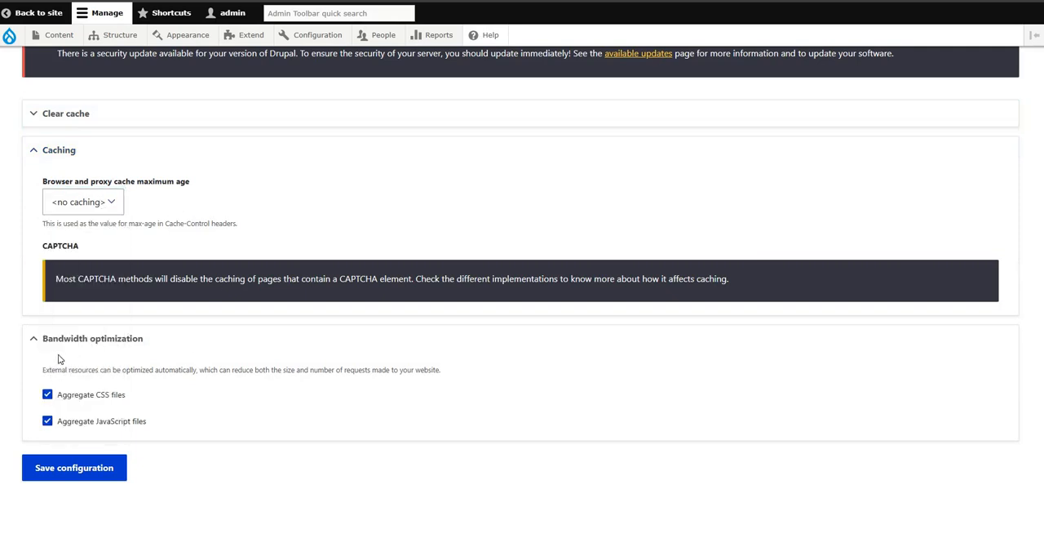
click(95, 478)
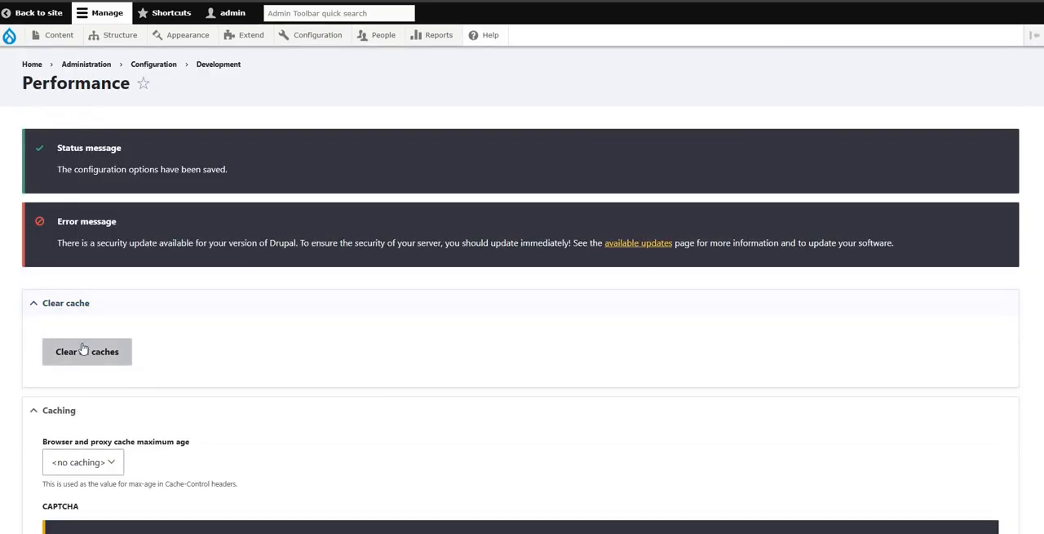
Step: Clear all caches again after saving the performance configuration
click(71, 303)
click(70, 305)
click(75, 350)
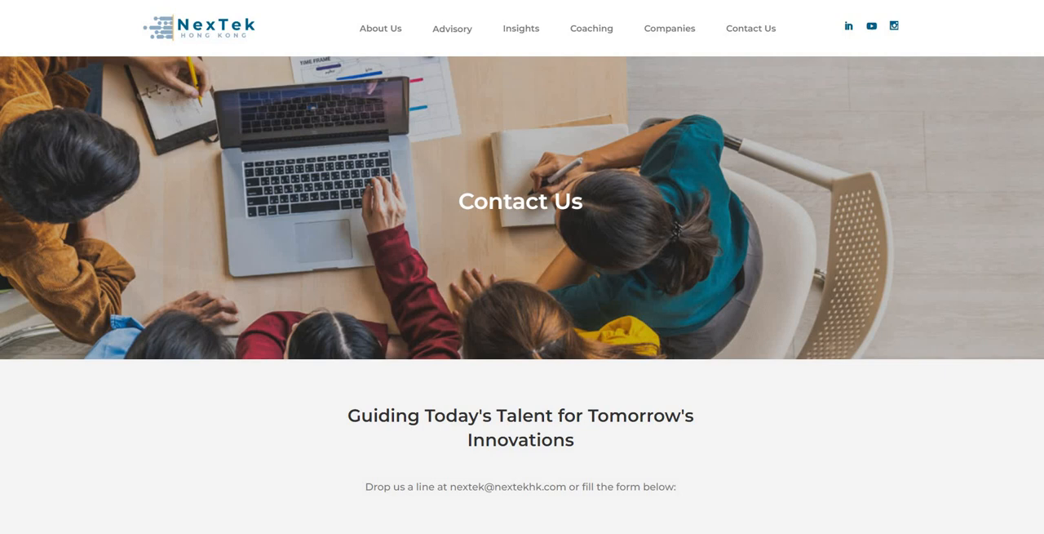
Step: Return to the public Contact Us page and examine the area around its form for the reCAPTCHA badge
right_click(69, 2)
scroll(908, 251, down, 1)
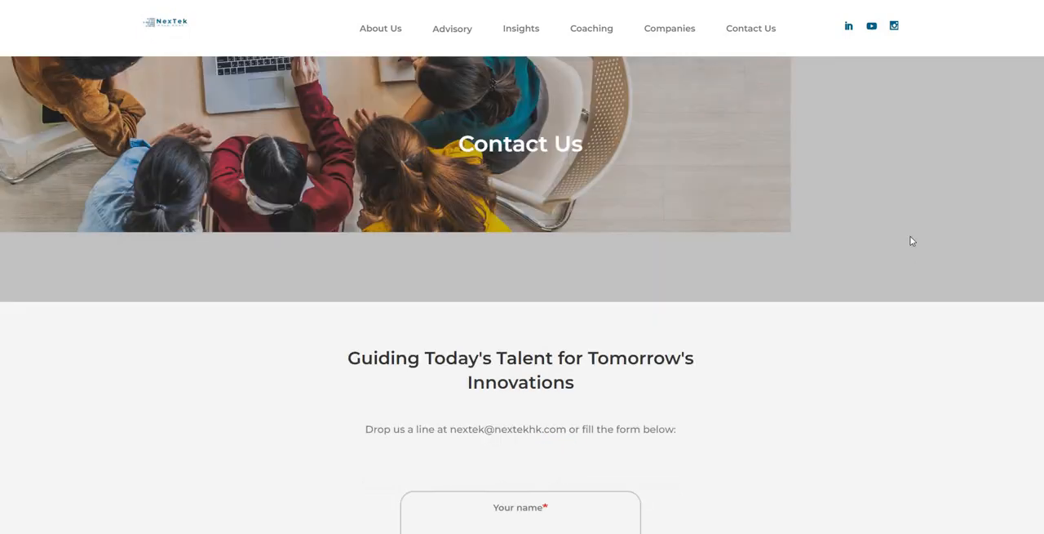
scroll(913, 241, down, 5)
scroll(912, 237, up, 5)
scroll(911, 242, down, 6)
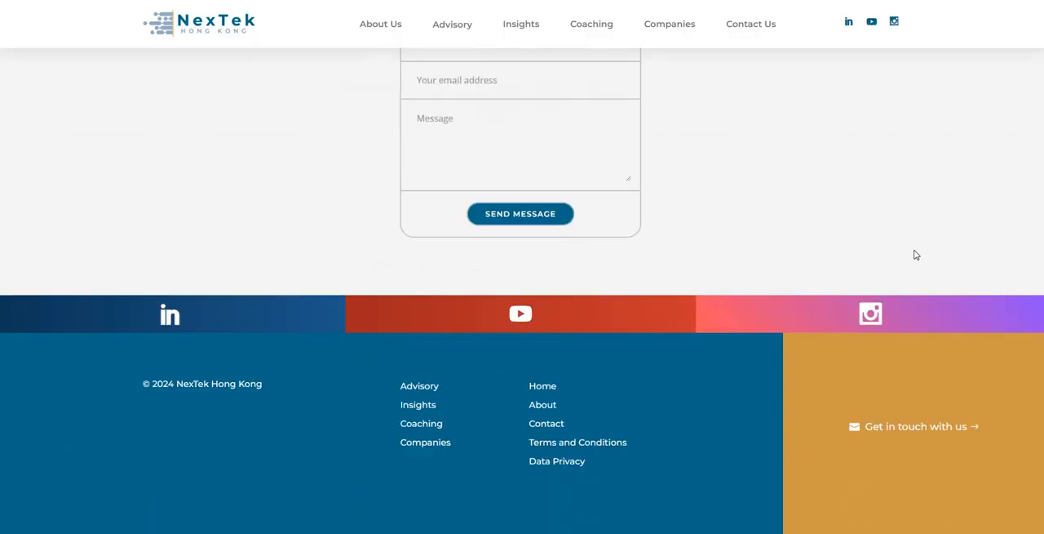
scroll(916, 255, up, 3)
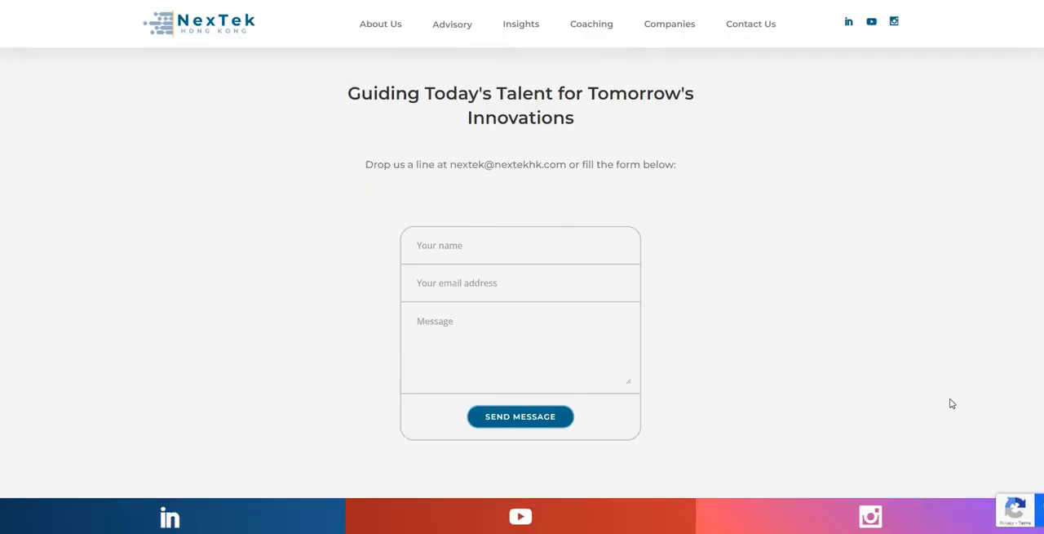
scroll(952, 403, down, 3)
scroll(941, 236, up, 3)
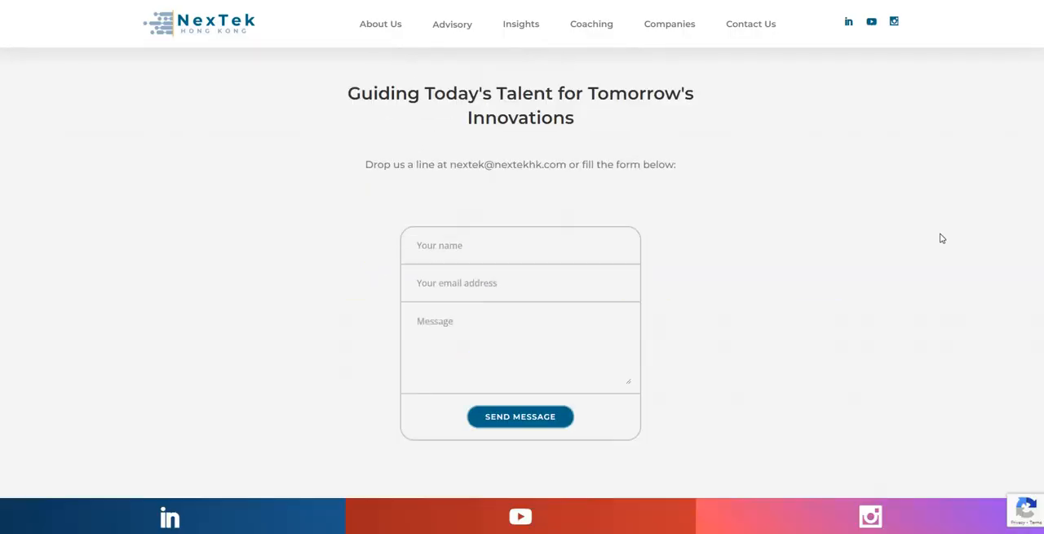
scroll(943, 237, up, 3)
scroll(947, 244, down, 3)
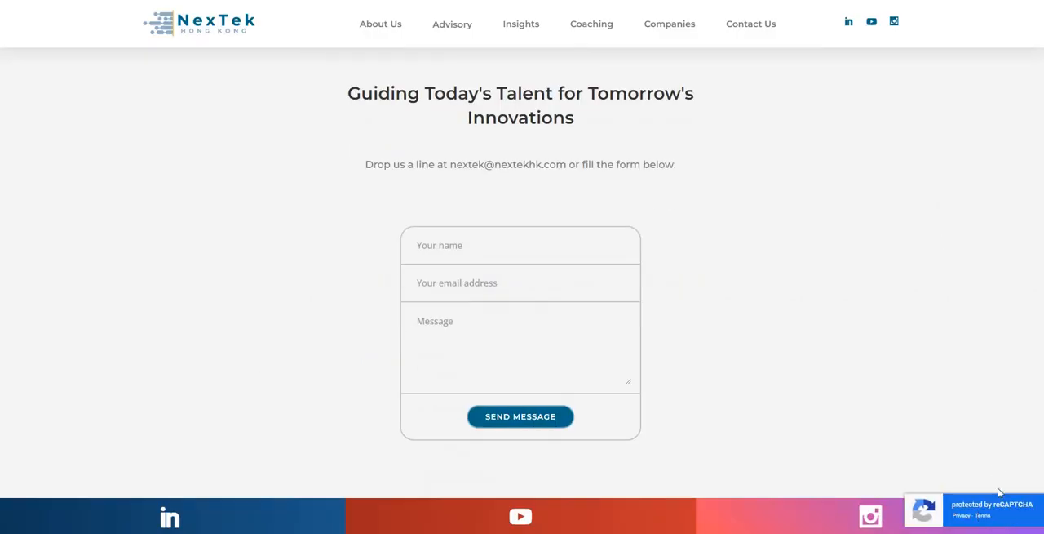
scroll(996, 457, down, 3)
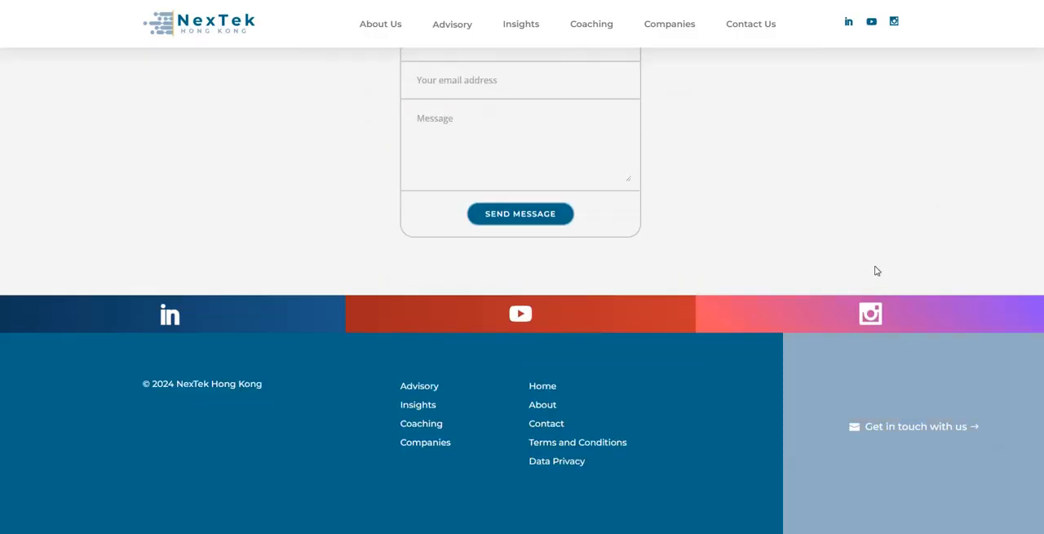
scroll(946, 326, up, 3)
scroll(914, 361, down, 3)
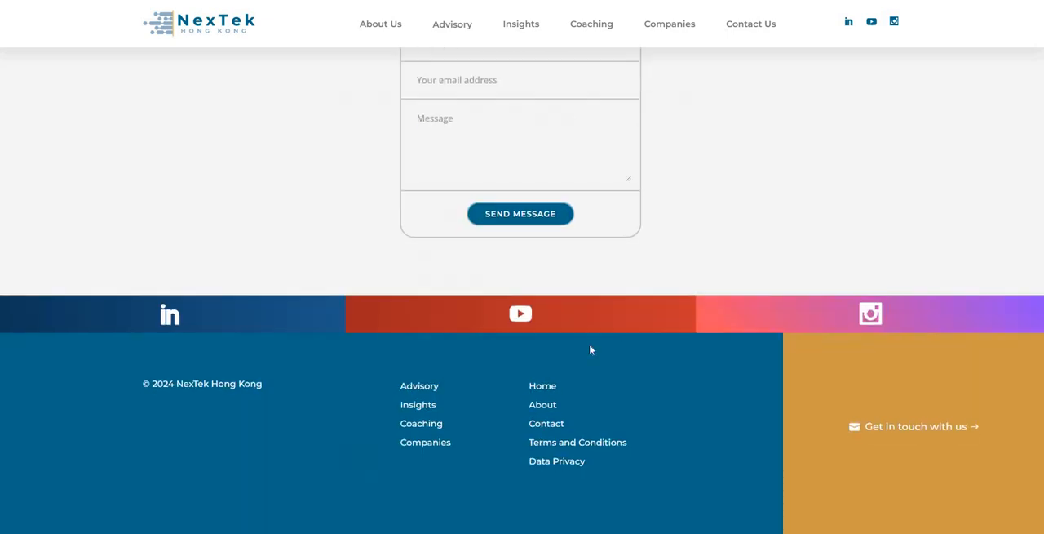
scroll(827, 233, up, 3)
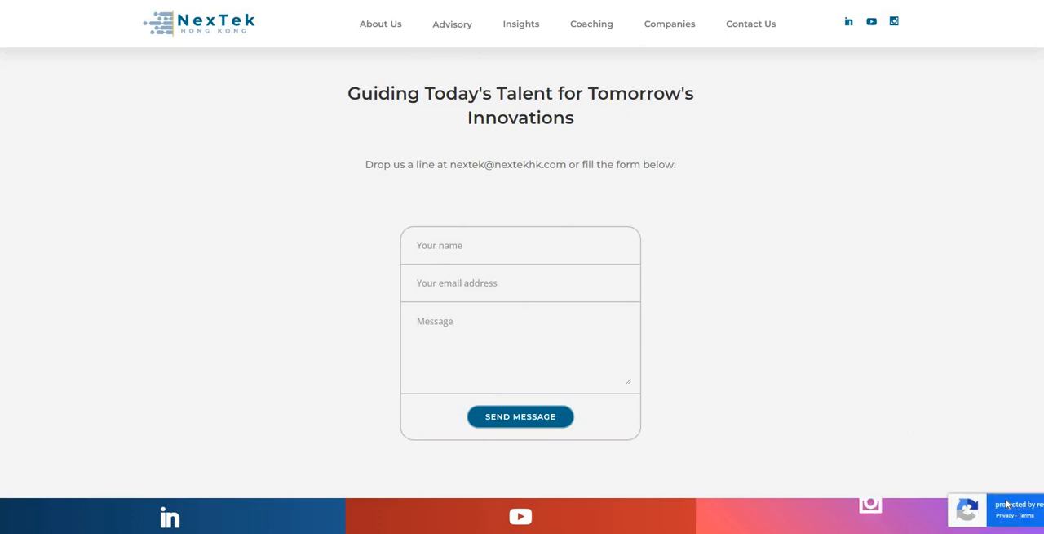
Step: Open the developer tools on the Contact Us page and dock them beside the page
right_click(737, 317)
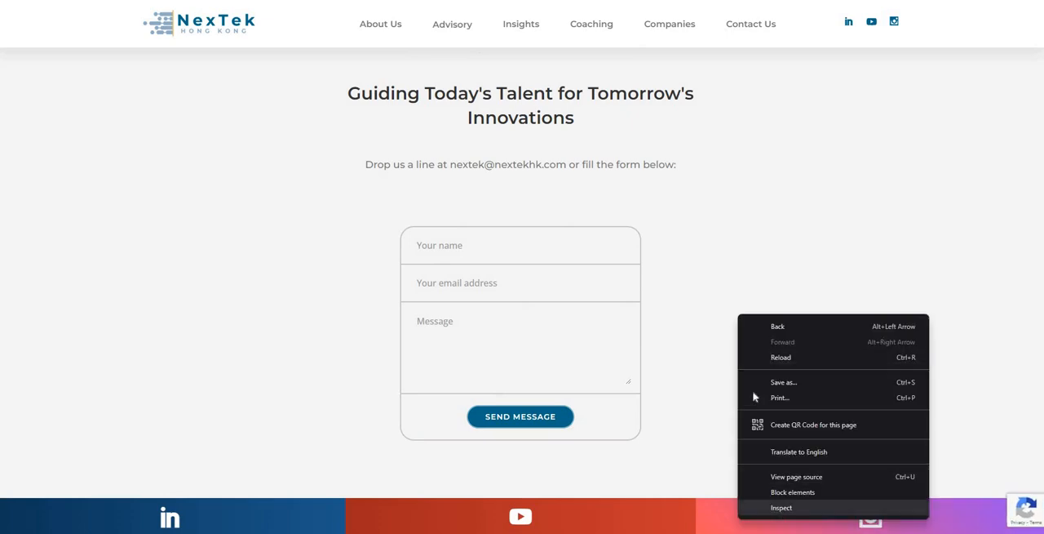
click(779, 506)
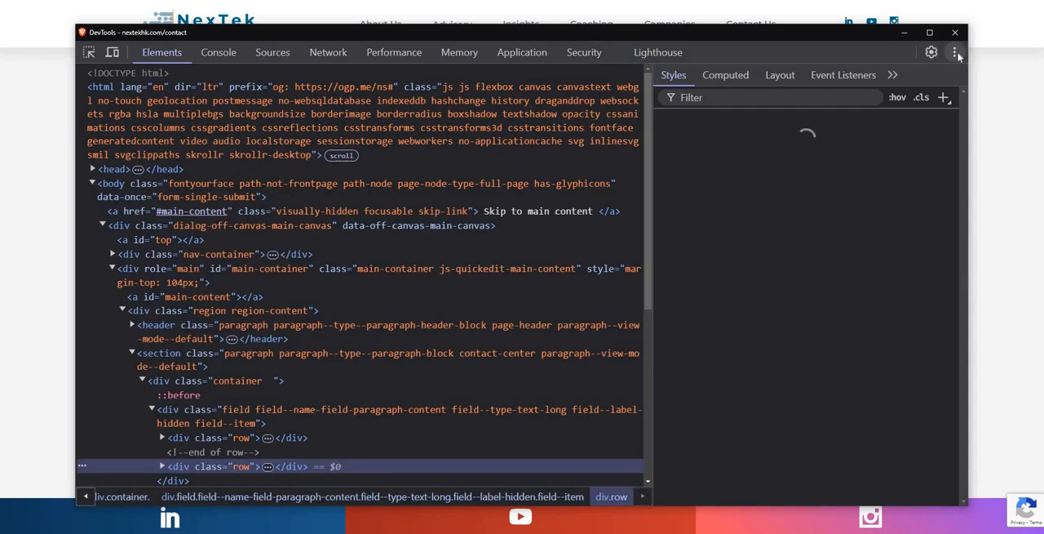
click(955, 51)
click(948, 87)
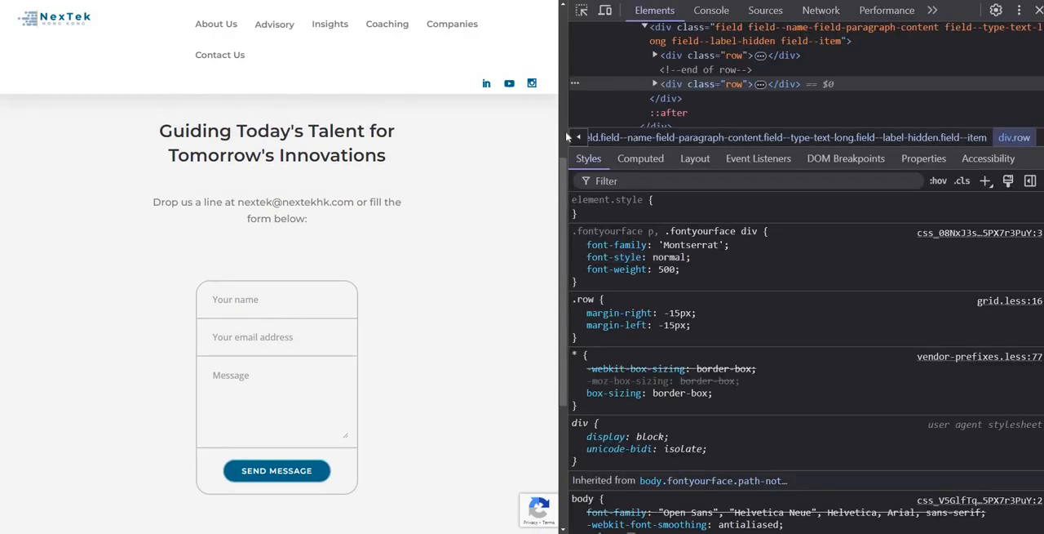
scroll(565, 169, down, 3)
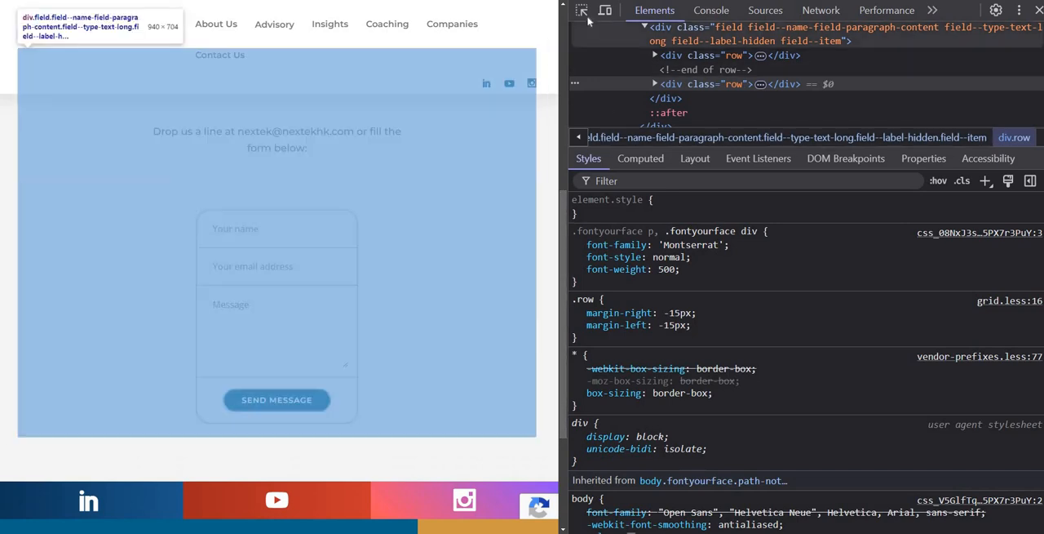
Step: Inspect the reCAPTCHA badge element and examine its surrounding markup, including the footer logo block and iframe
click(583, 12)
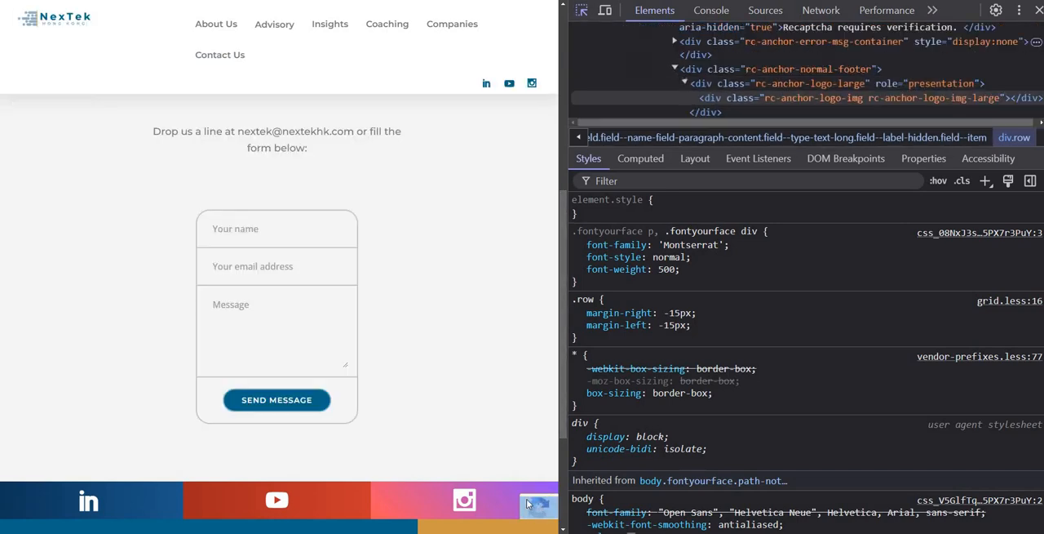
click(531, 502)
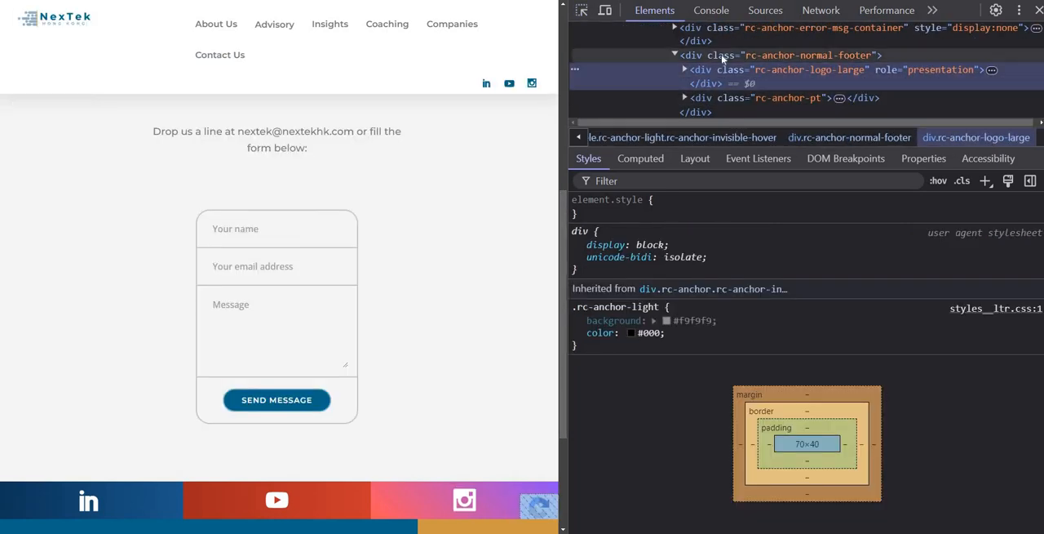
scroll(744, 82, down, 5)
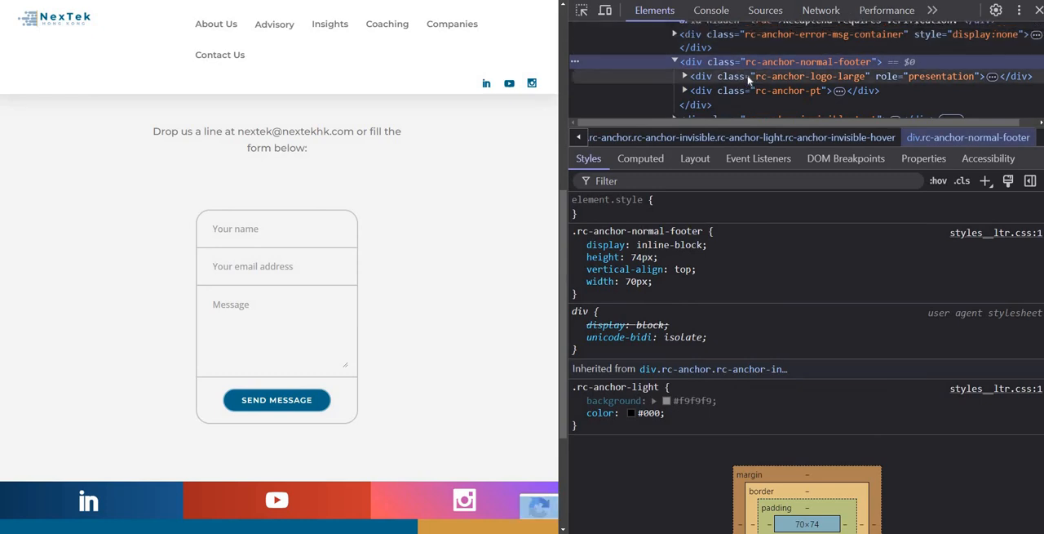
click(744, 82)
scroll(700, 61, down, 8)
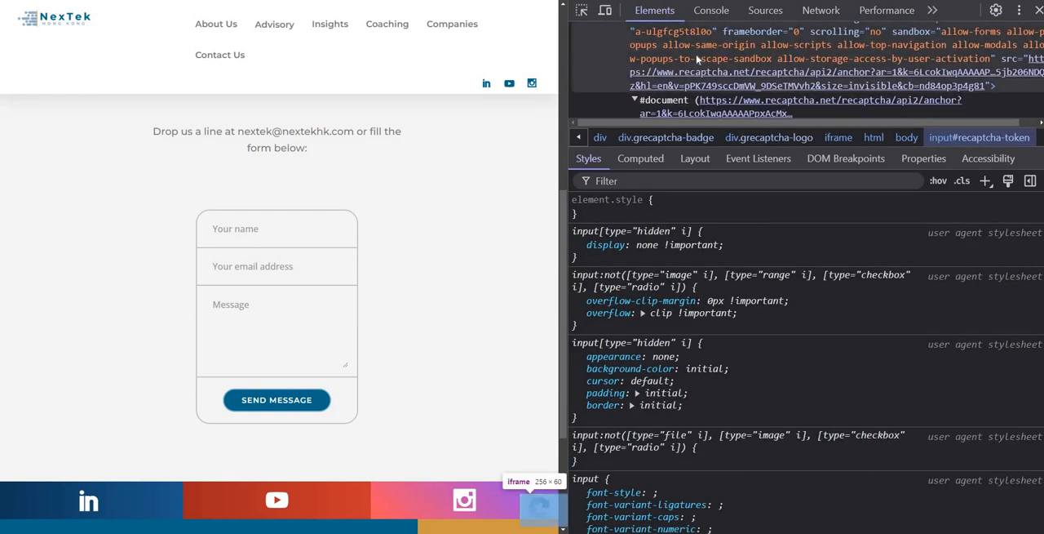
scroll(701, 63, up, 1)
Step: Inspect the reCAPTCHA badge again with an enlarged markup area and examine its accessible-status and rc-anchor container elements
click(582, 12)
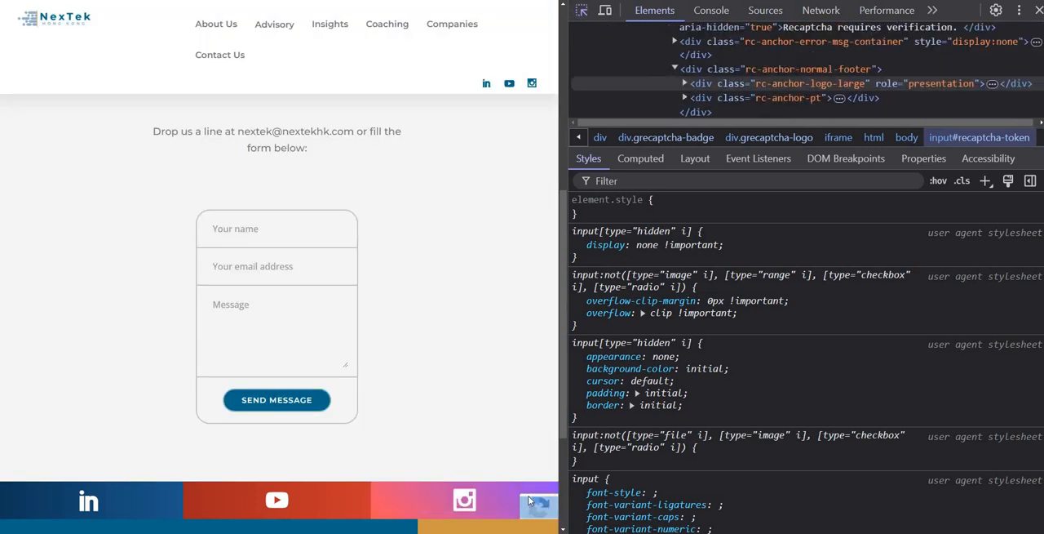
click(529, 499)
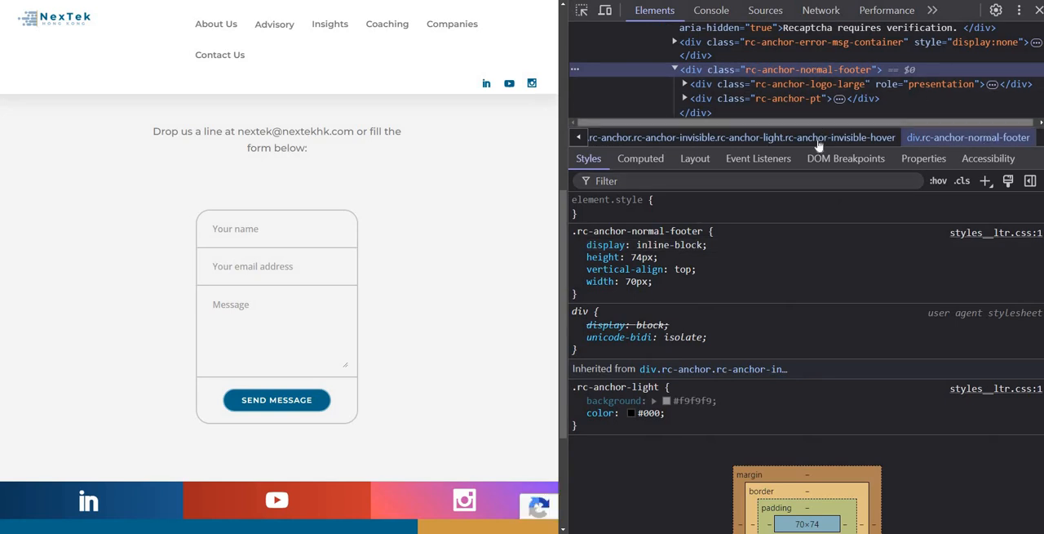
drag(816, 145, 802, 259)
scroll(816, 171, up, 5)
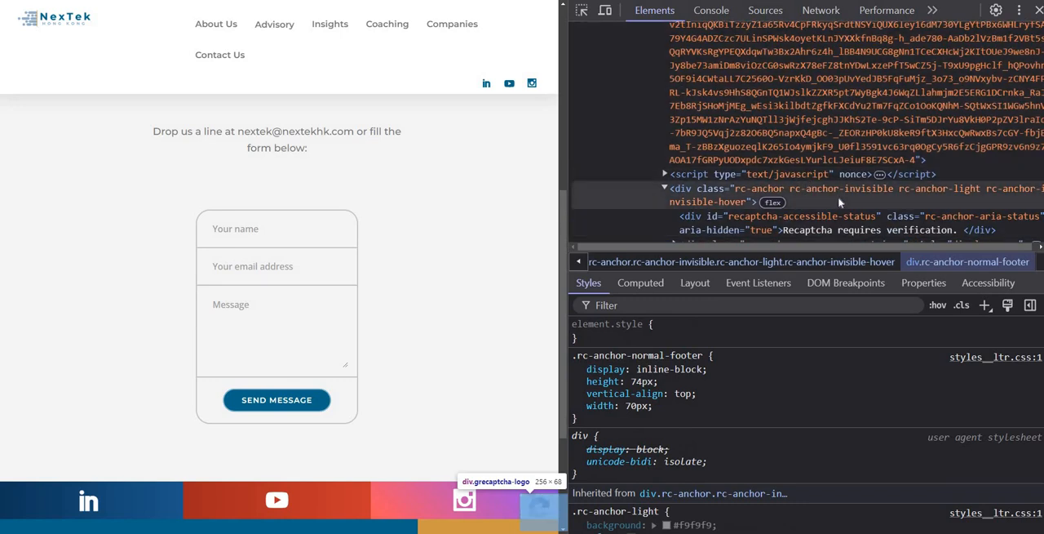
click(834, 223)
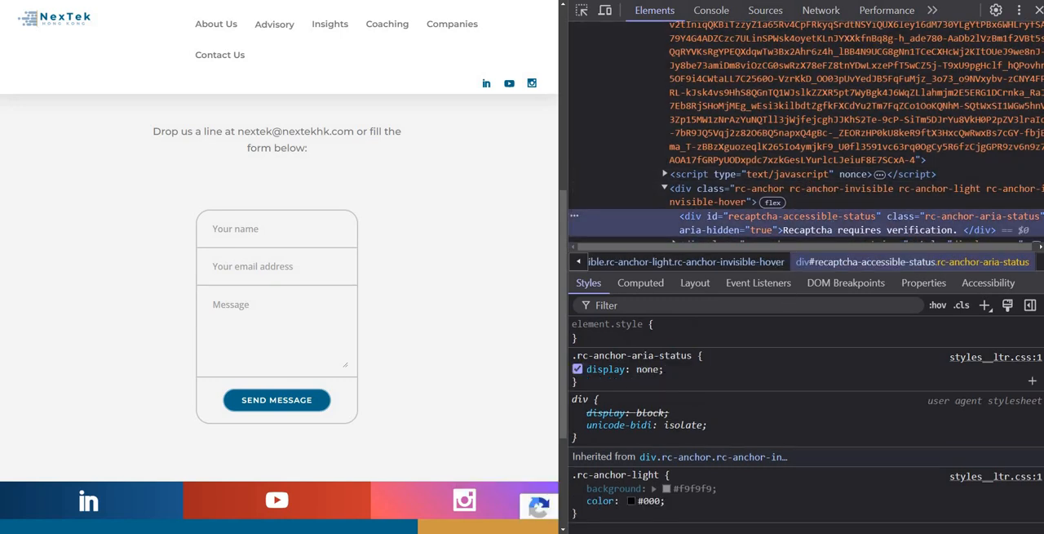
click(742, 195)
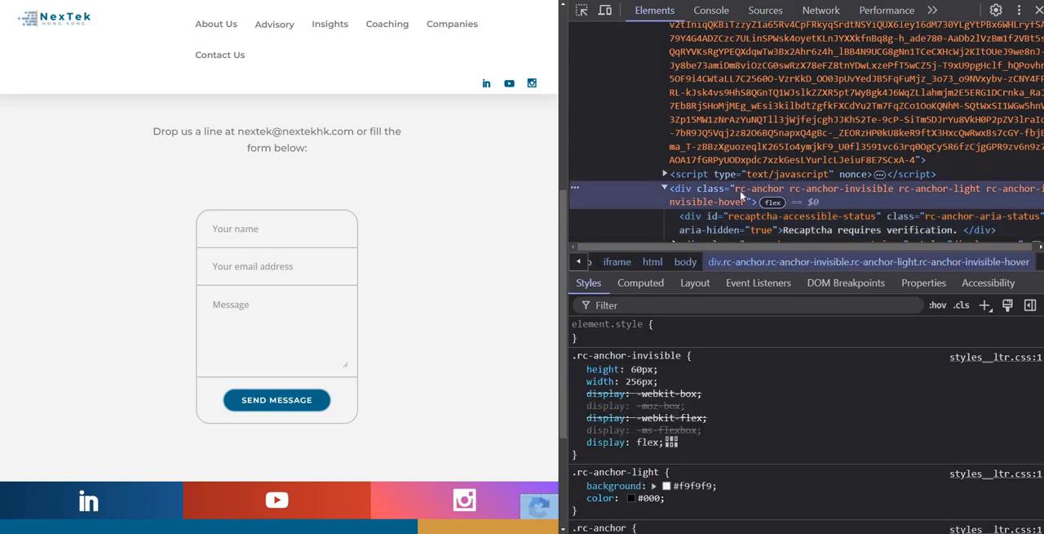
Step: Inspect the page footer and examine its region-footer and footer-container elements and the markup around them
click(581, 9)
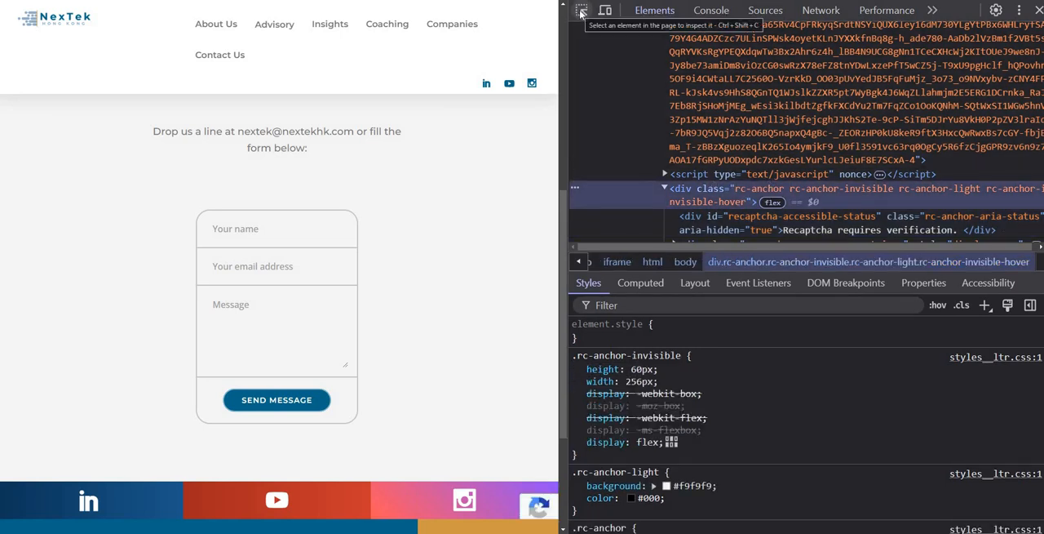
scroll(492, 475, down, 3)
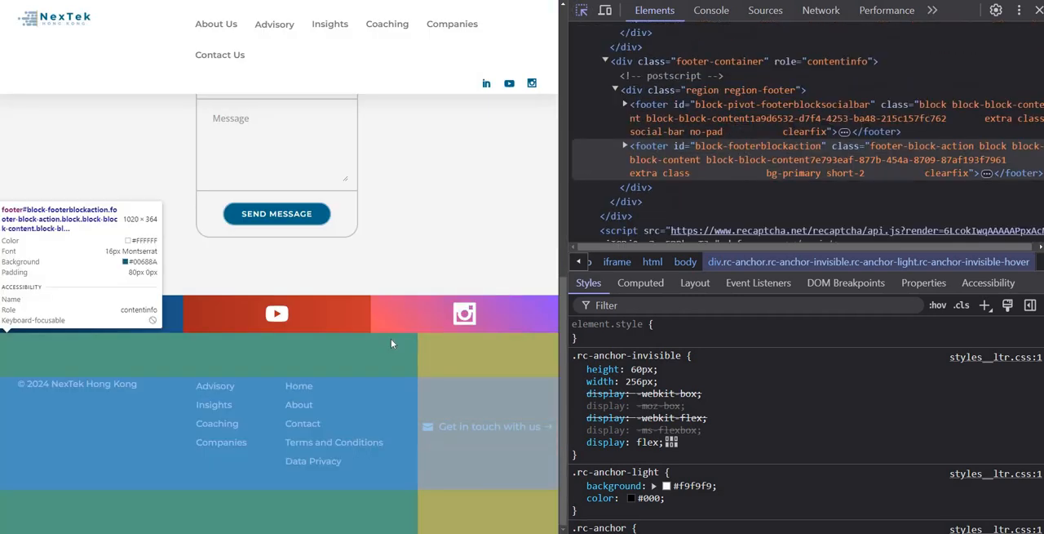
click(391, 339)
click(704, 73)
click(695, 64)
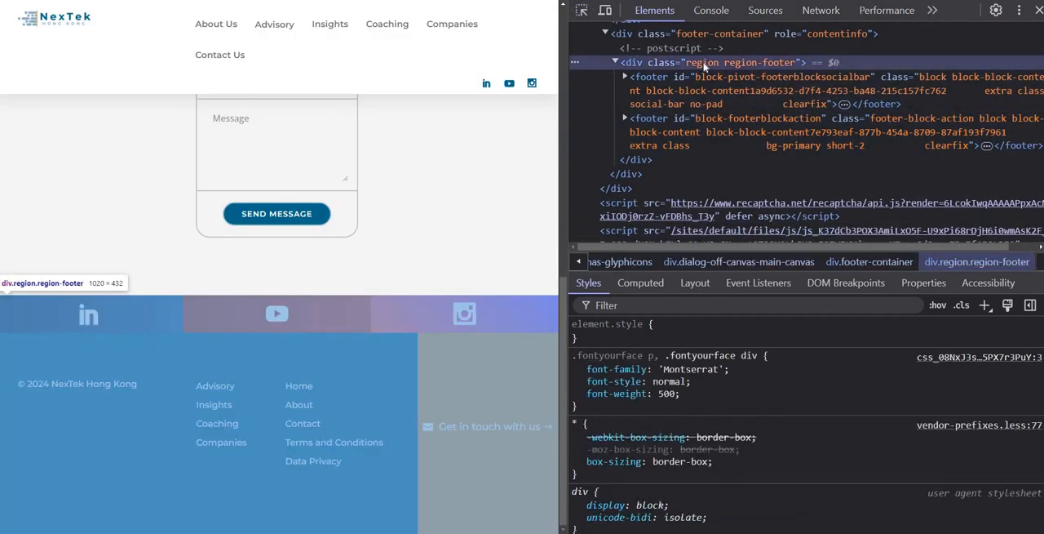
click(708, 37)
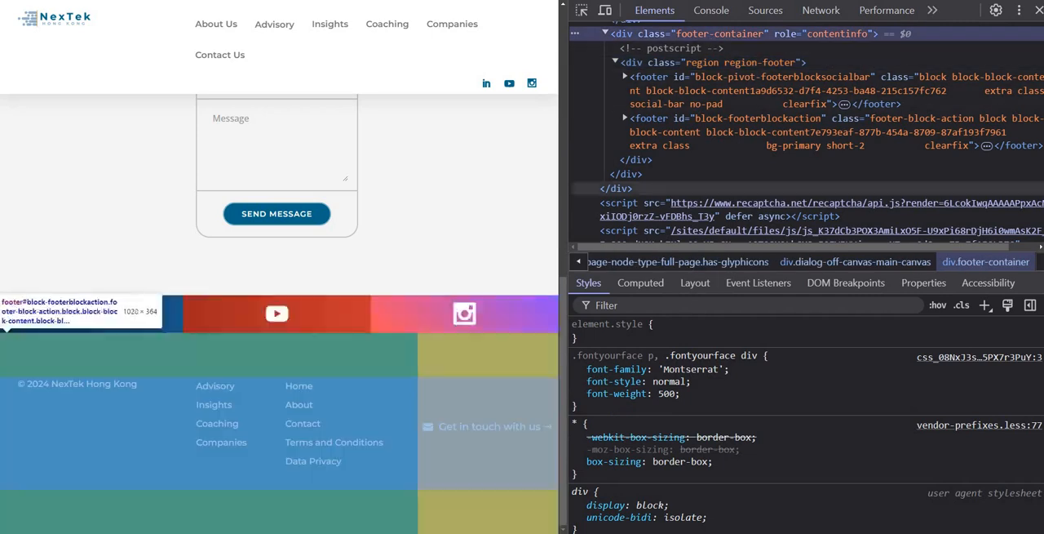
scroll(735, 163, up, 3)
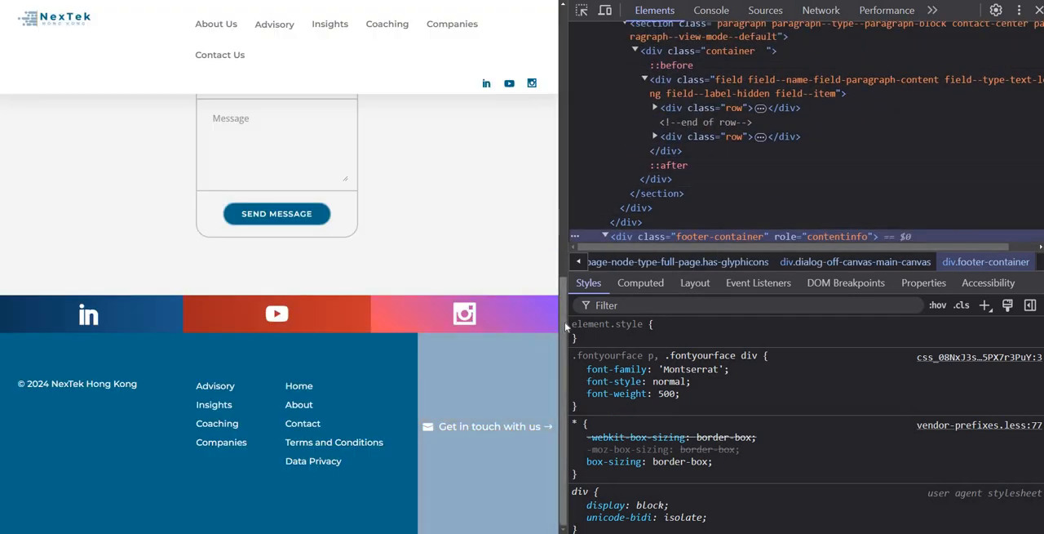
Step: Return to the contact form and fill in its name field with the saved test entry
drag(565, 290, 569, 185)
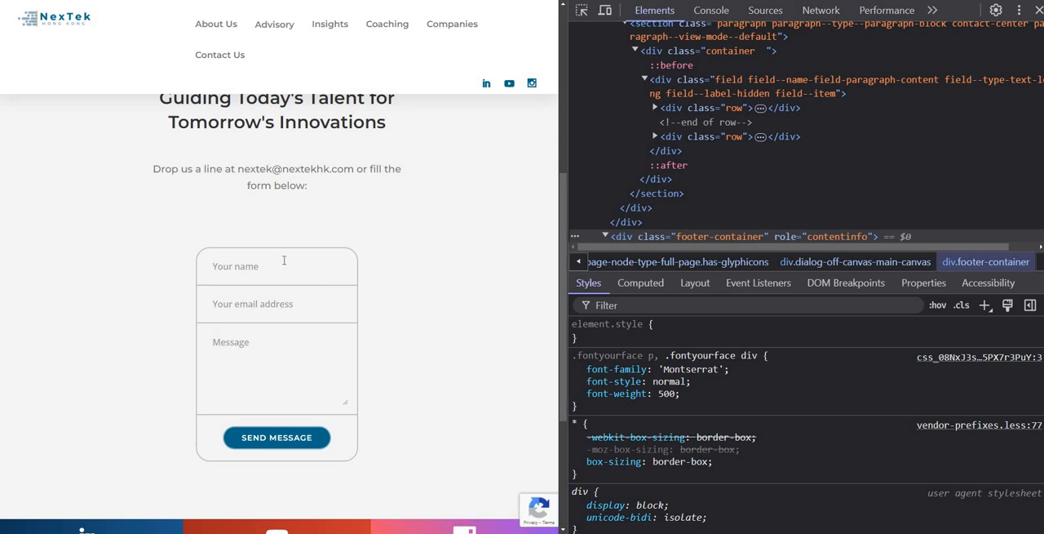
click(242, 271)
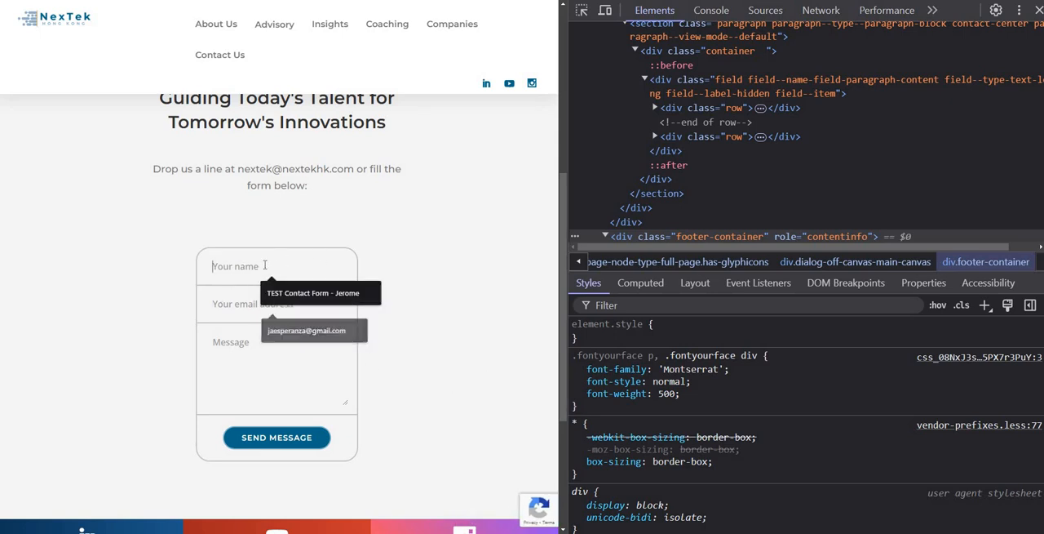
click(274, 294)
click(273, 298)
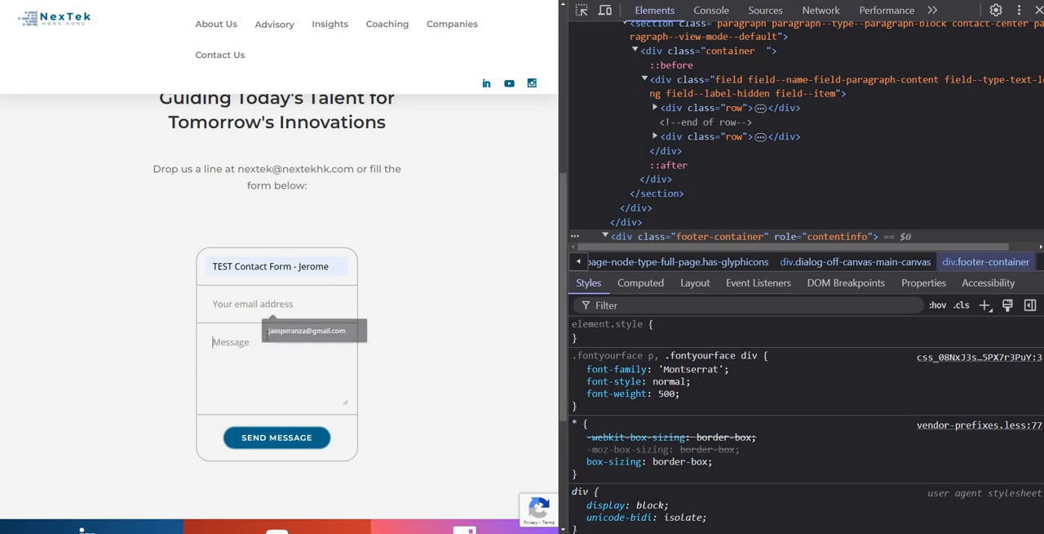
Step: Enter "TEST with recaptcha enabled for spam protection" as the contact form's message and try to send it
click(259, 347)
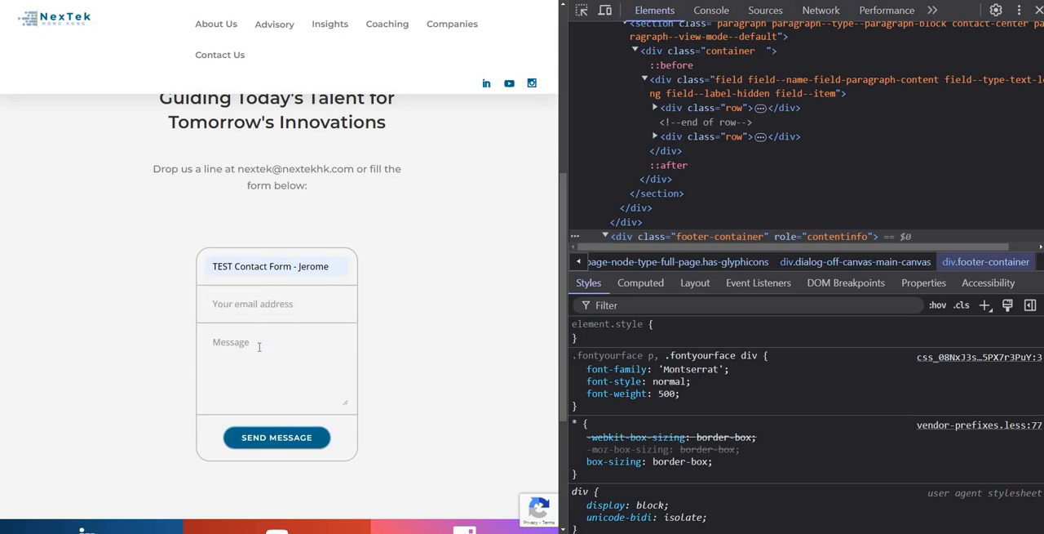
text(TEST with)
text(recaptcha enab)
text(led for smpa)
text(am)
click(305, 436)
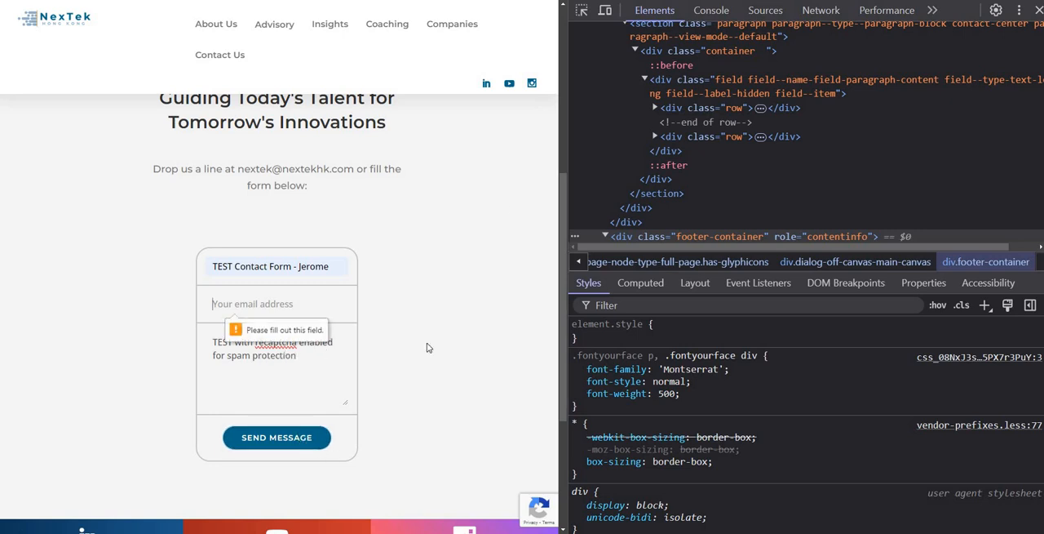
Step: Fill in the contact form's email address with the saved address and send the test message
click(238, 306)
click(309, 332)
click(293, 437)
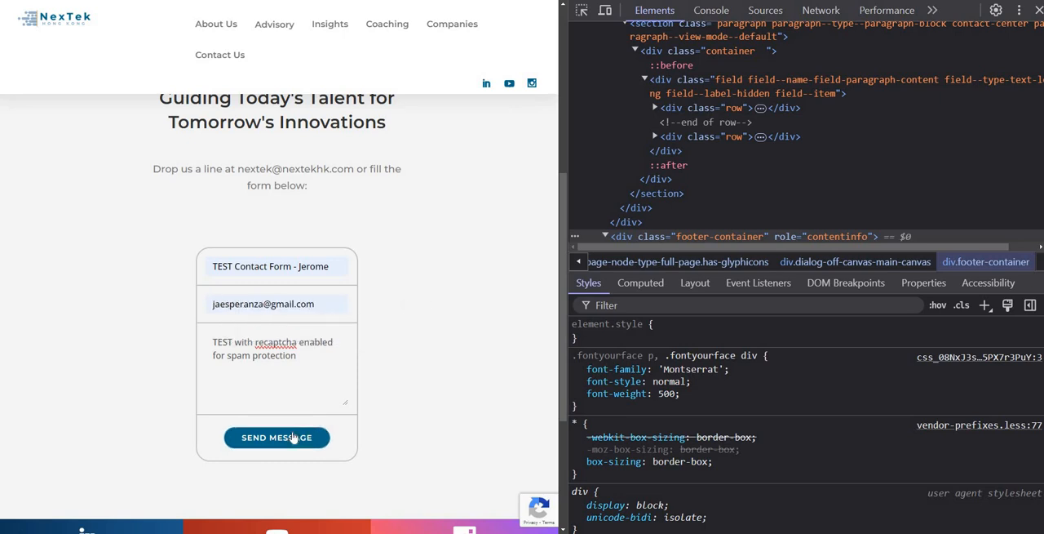